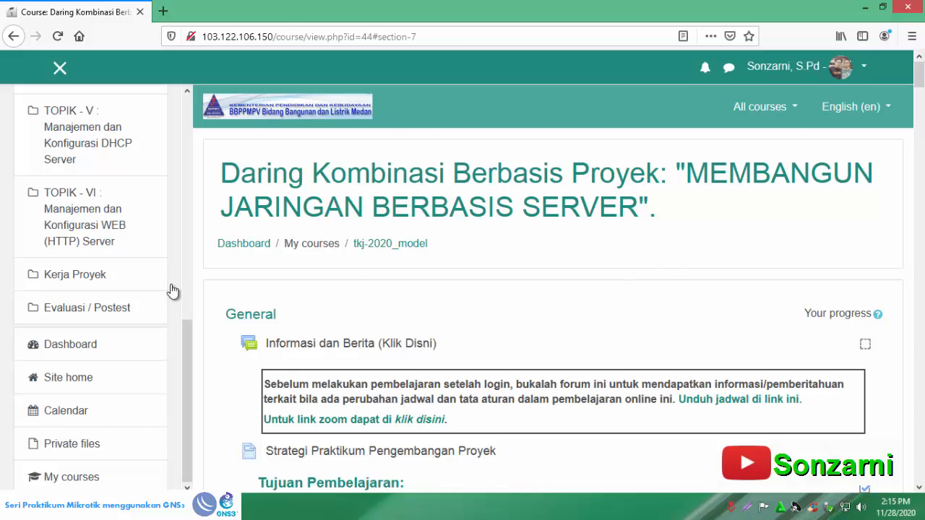
- Review the Kerja Proyek section of the course page, covering the Mikrotik network topology and the list of project activities
left_click(132, 277)
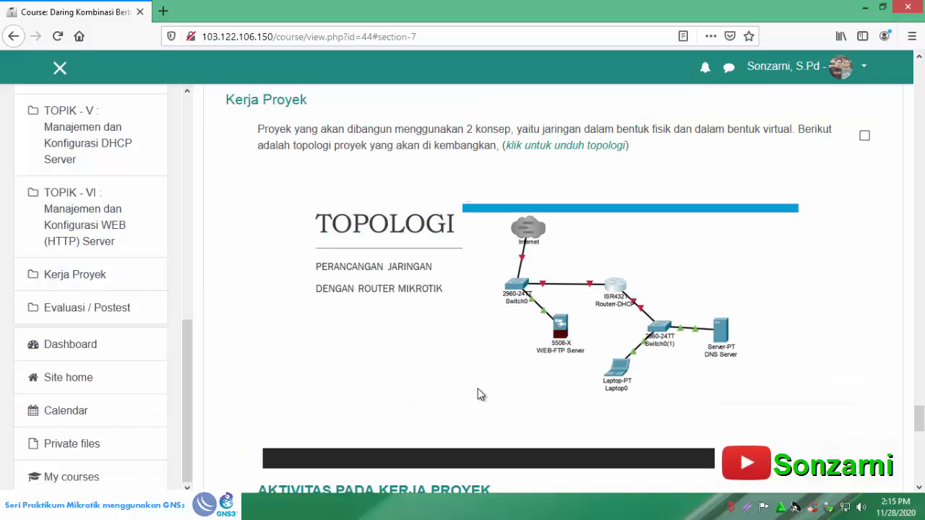
scroll(465, 388, "down", 5)
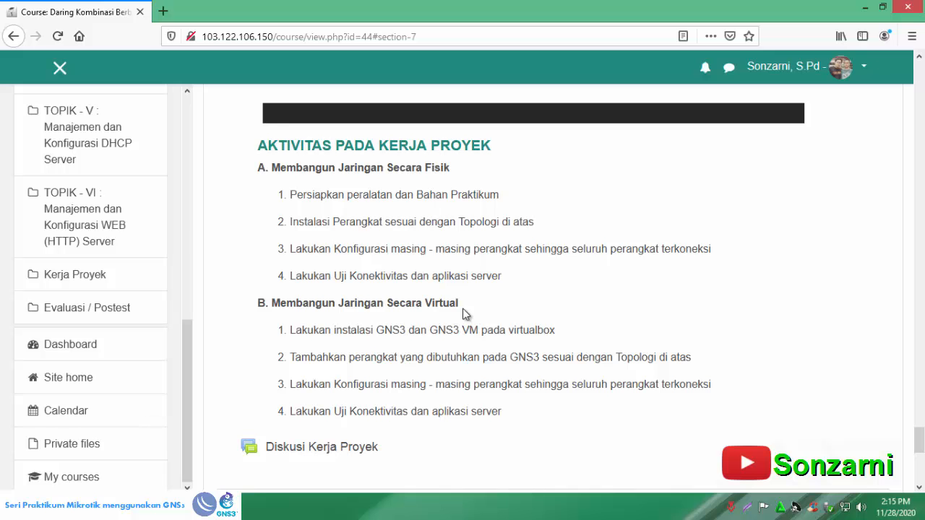
scroll(470, 338, "up", 1)
scroll(470, 338, "up", 4)
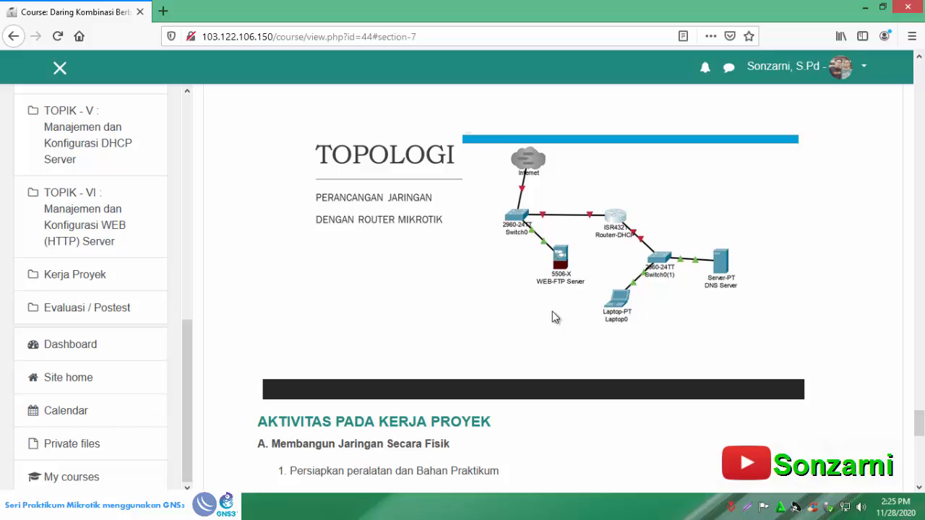
- Shrink the browser window, hide the course navigation, move the window aside, and launch GNS3 in a maximized window
left_click(884, 8)
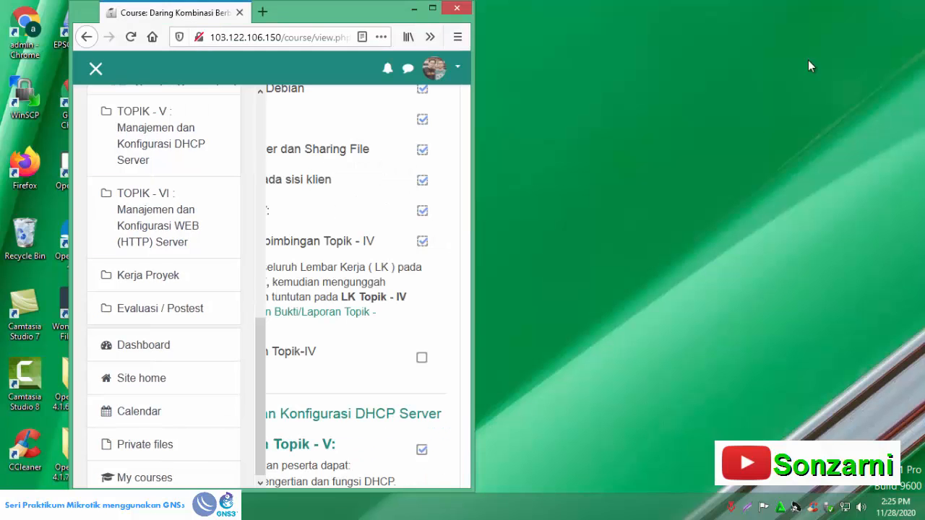
left_click(93, 68)
left_click_drag(227, 17, 661, 17)
double_click(126, 445)
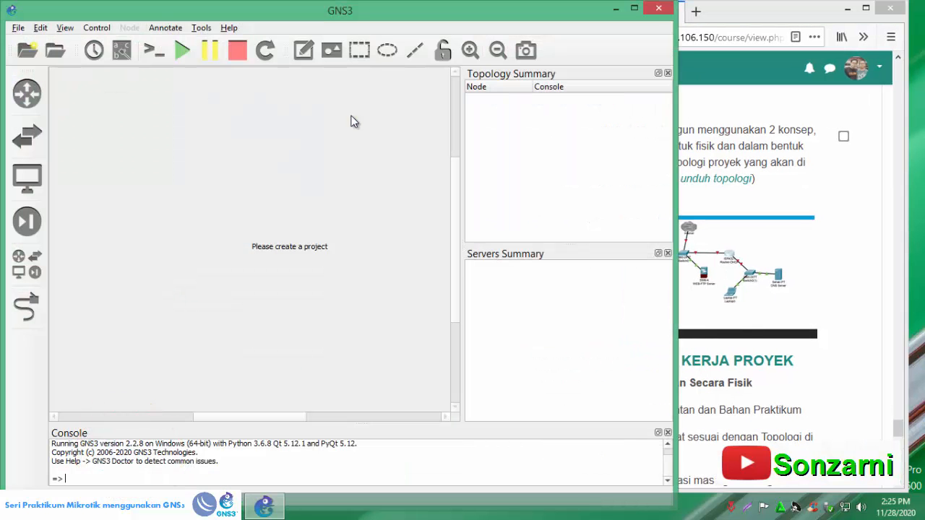
left_click(633, 8)
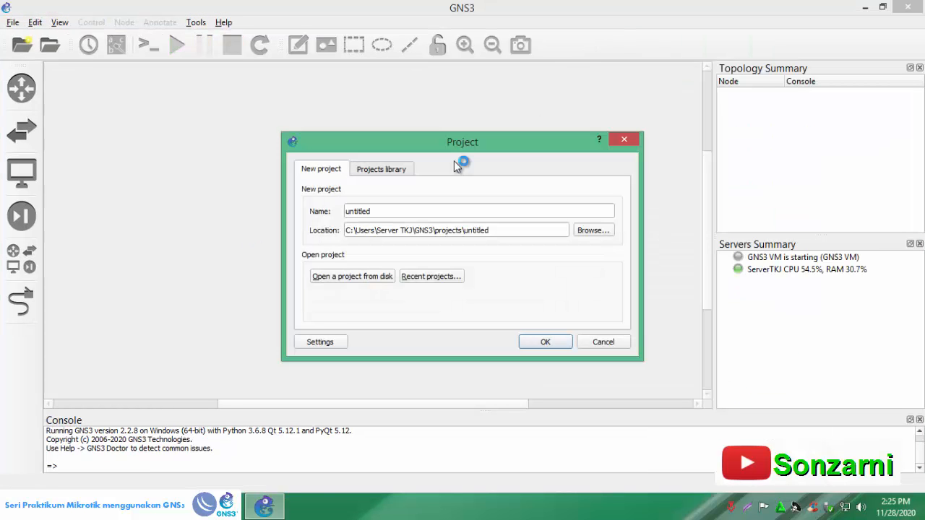
- Browse the new project's location to the bbl-medan folder on drive E and create and open a tugas-proyek folder there
left_click(590, 232)
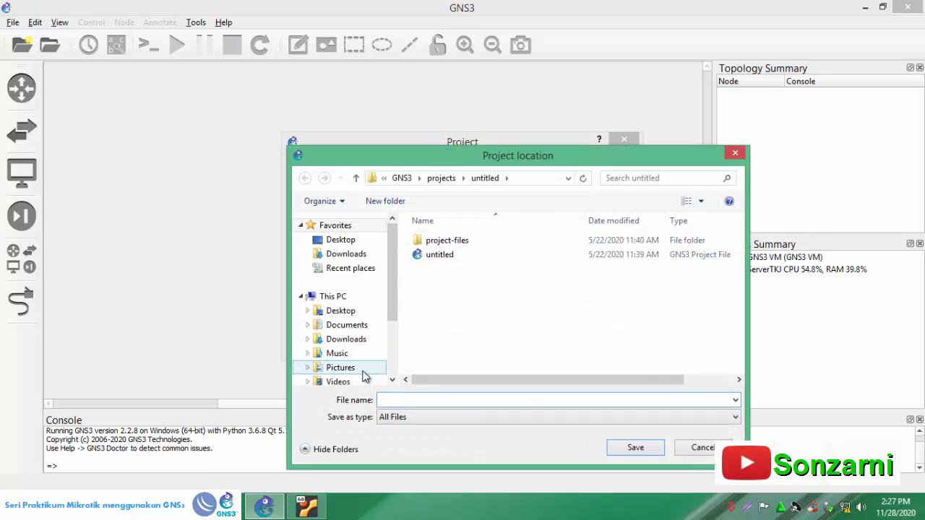
scroll(365, 376, "down", 3)
left_click(344, 333)
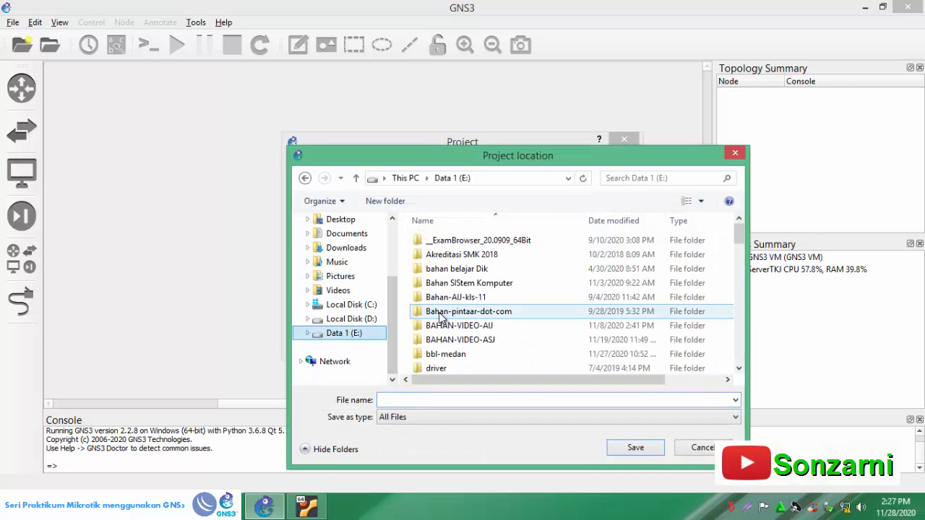
double_click(445, 354)
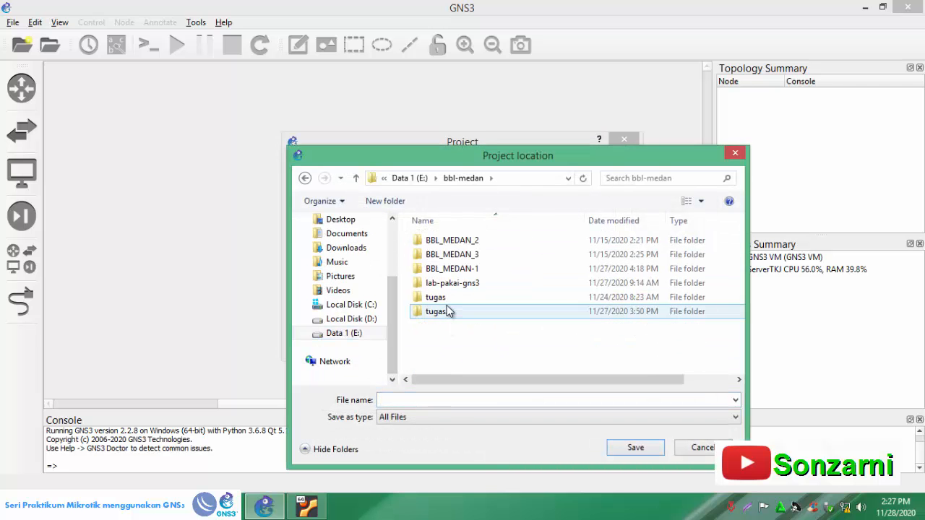
left_click(385, 201)
type("tugas-proyek")
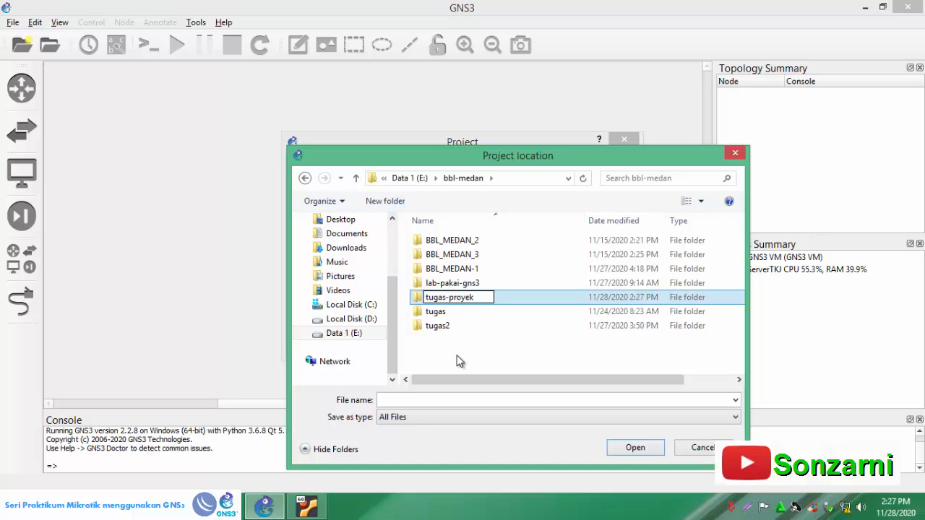
key("Return")
key("Return")
- Save the project location under the name topologi and create the new project
left_click(413, 400)
type("topologi")
left_click(628, 448)
left_click(546, 342)
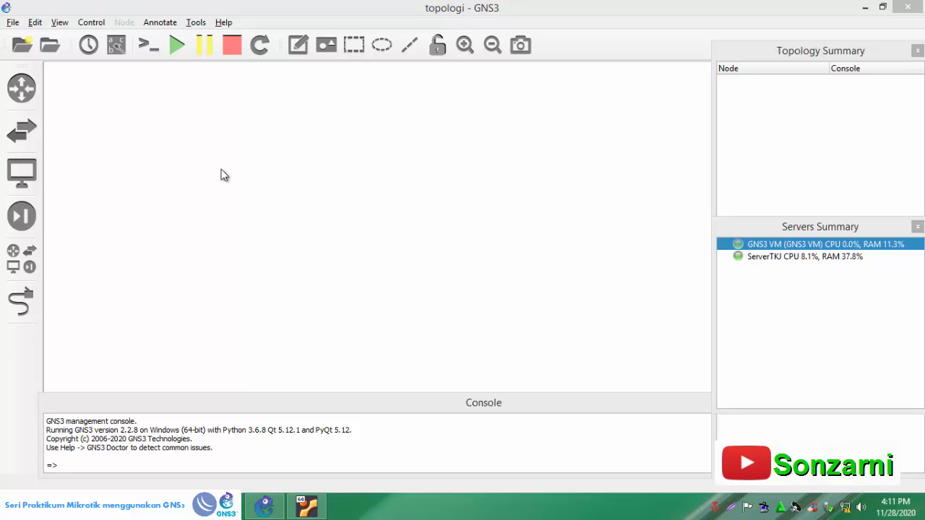
- Show all available devices and examine the Ethernet switch, Mikrotik, NAT, PC Firefox and VPCS entries
left_click(26, 264)
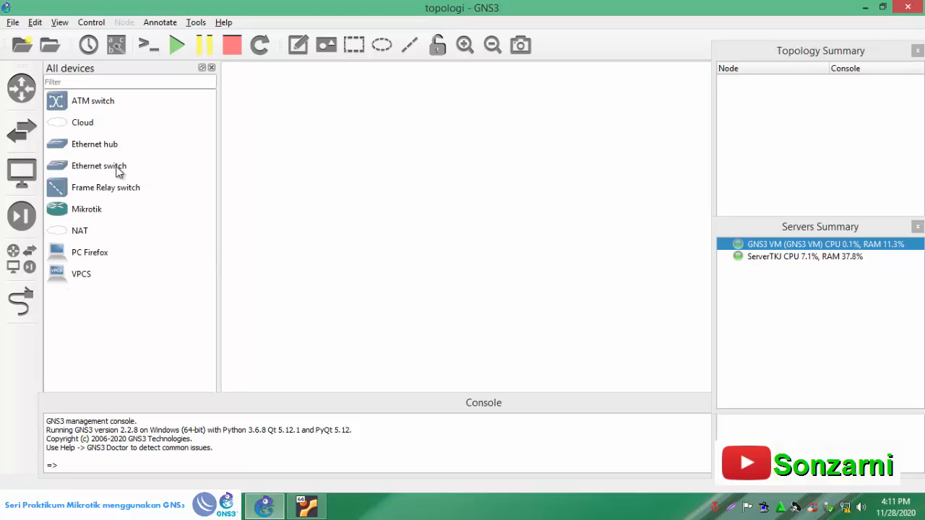
left_click(118, 171)
left_click(96, 215)
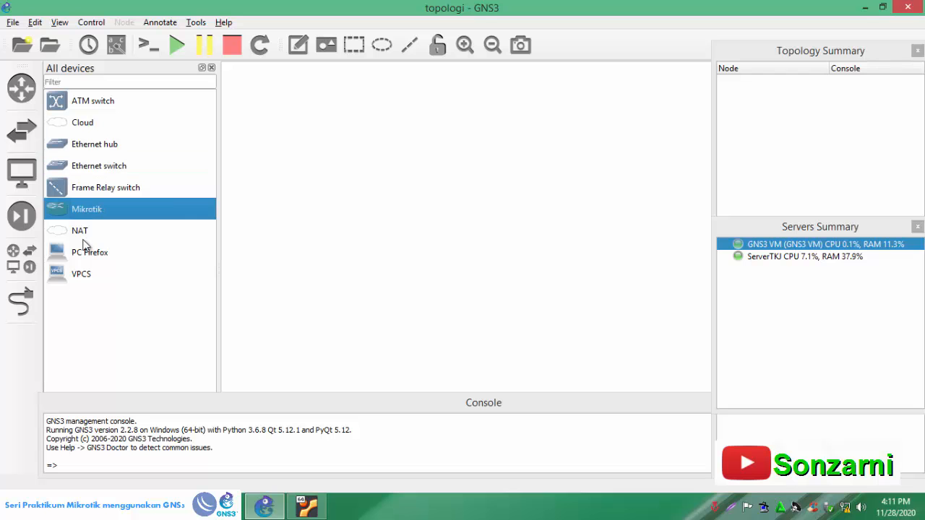
left_click(83, 238)
left_click(78, 279)
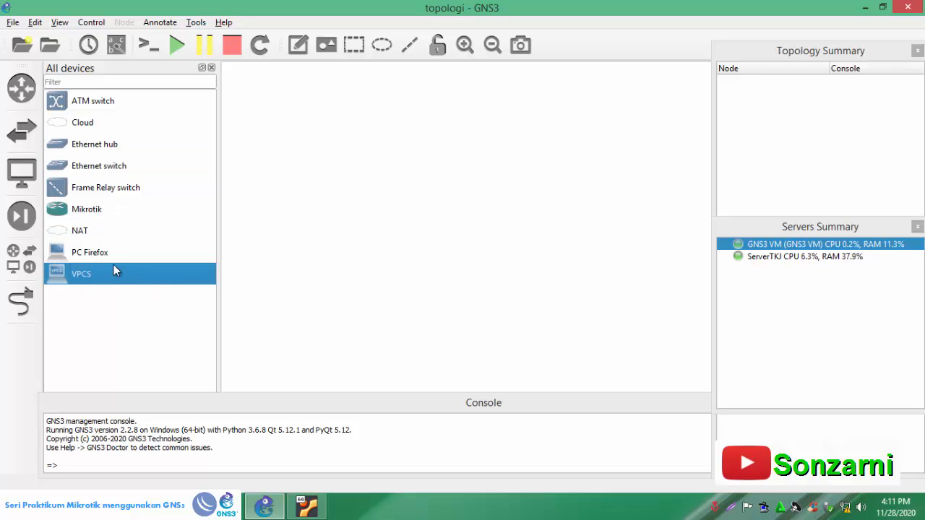
left_click(91, 257)
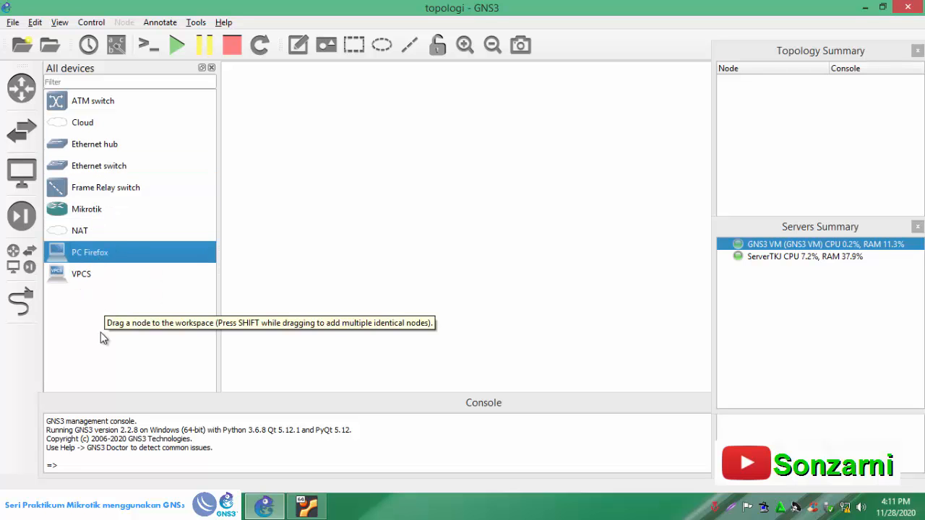
left_click(94, 213)
left_click(94, 260)
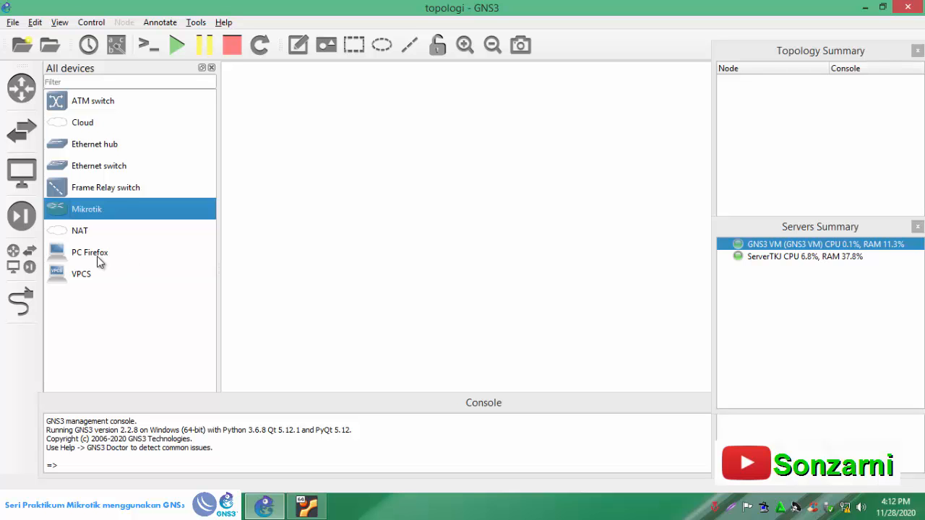
left_click(97, 258)
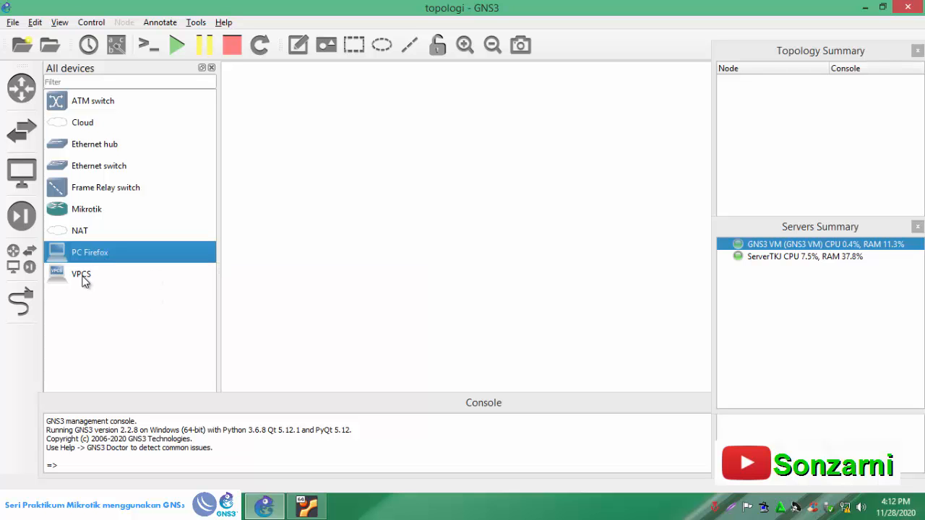
left_click(84, 282)
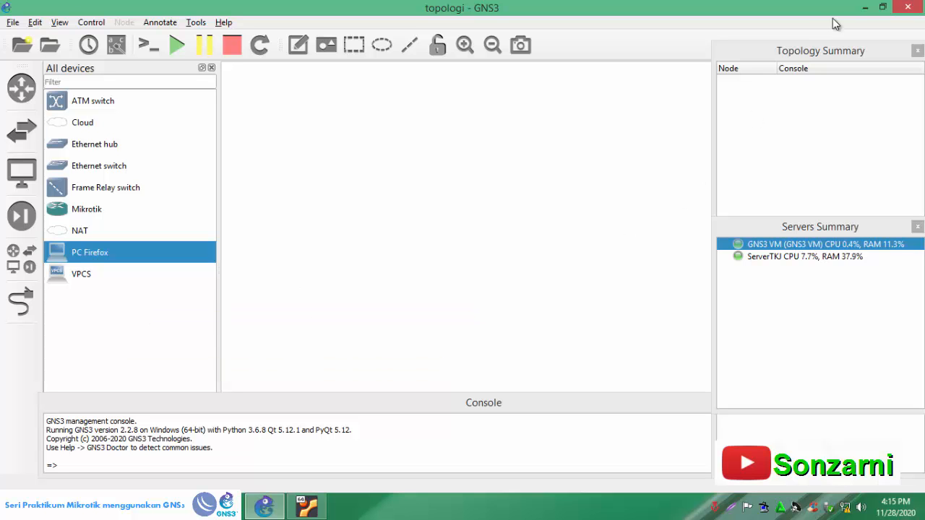
- Switch to Oracle VM VirtualBox and inspect the BBL_MEDAN-1 and BBL_MEDAN-2 virtual machines, then minimize it
left_click(865, 9)
double_click(236, 246)
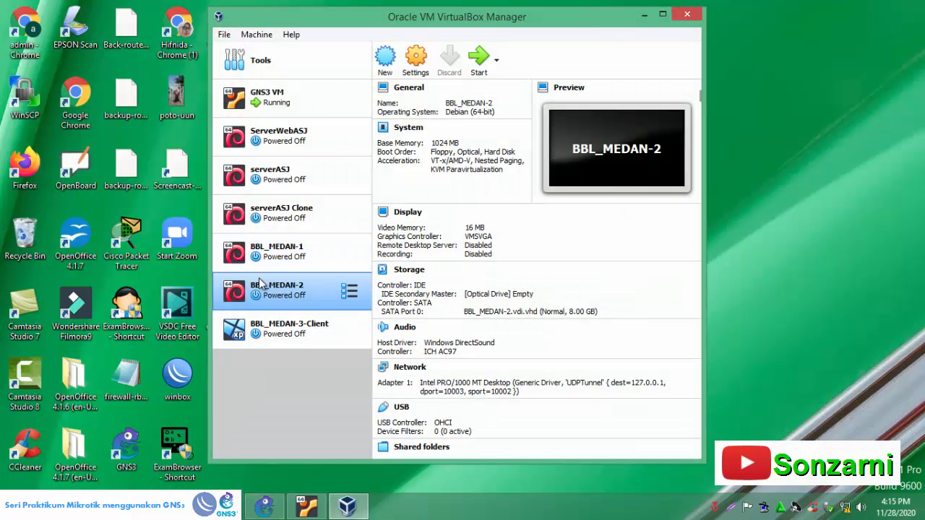
left_click(293, 252)
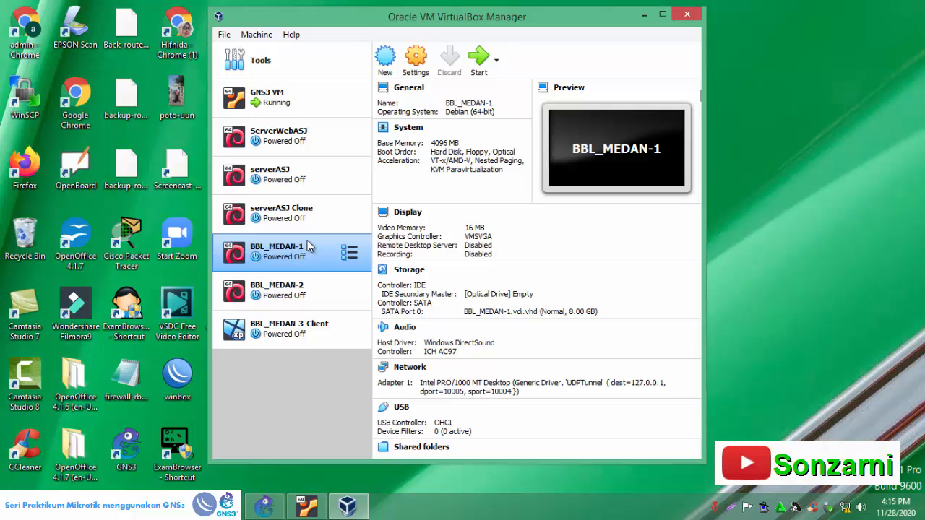
left_click(289, 300)
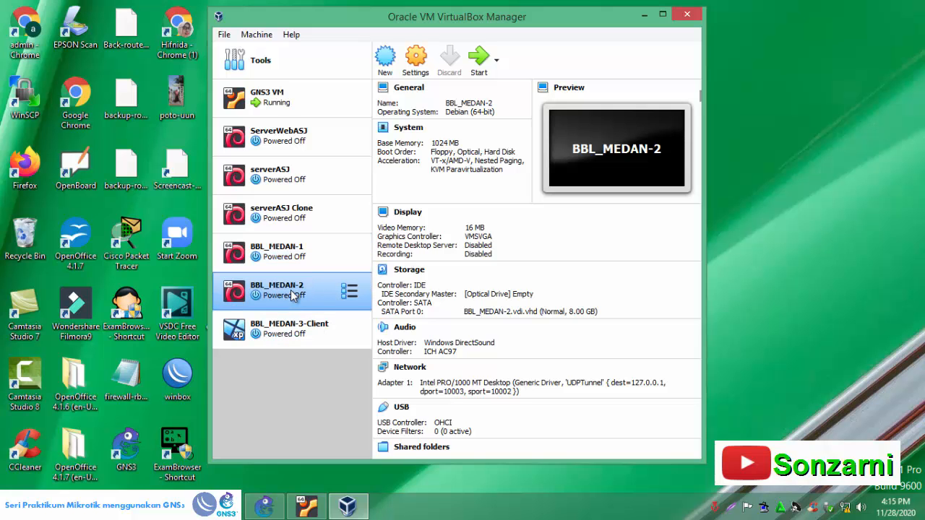
left_click(646, 19)
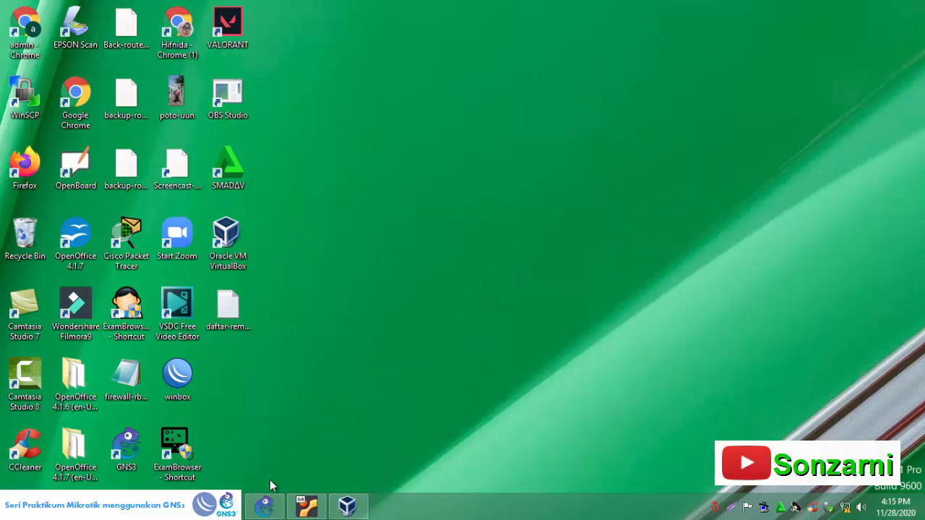
- Return to GNS3 and start a new VirtualBox VM template in the preferences, run on the local computer
left_click(265, 506)
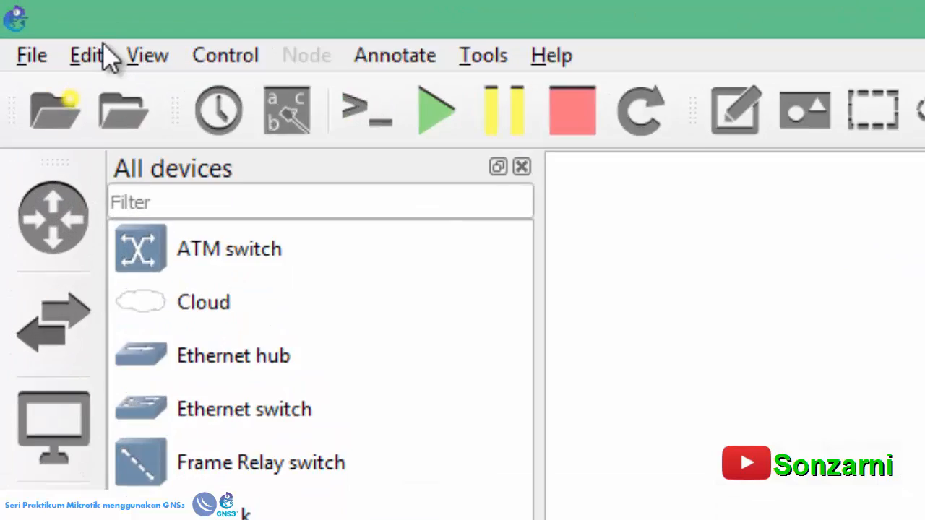
left_click(41, 23)
left_click(181, 233)
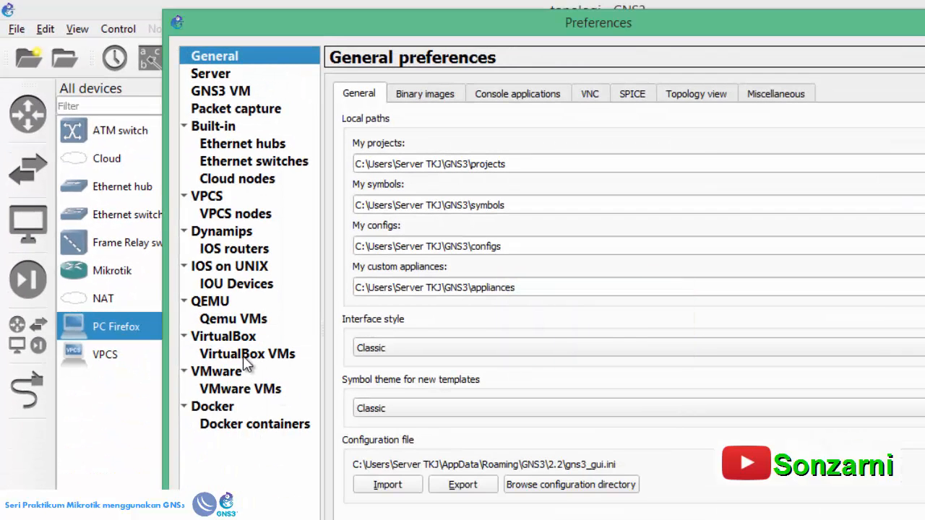
left_click(242, 354)
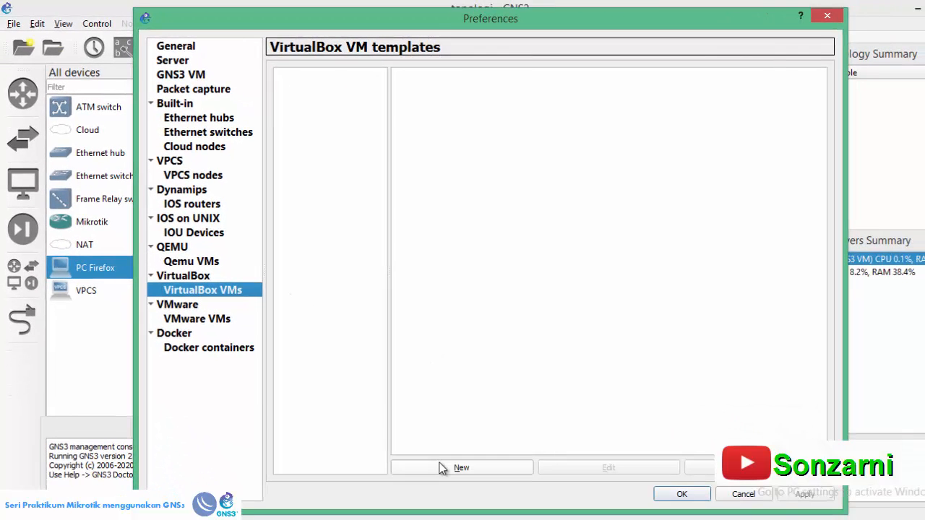
left_click(512, 518)
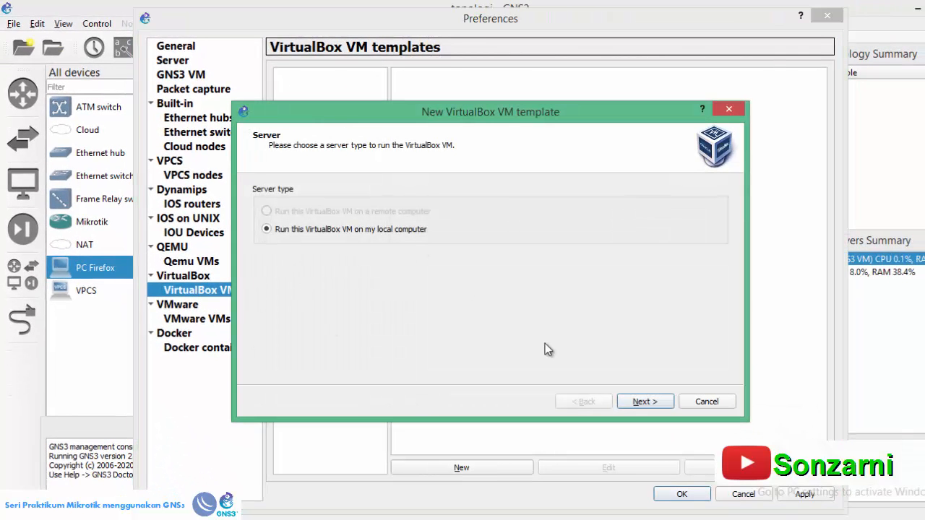
left_click(642, 400)
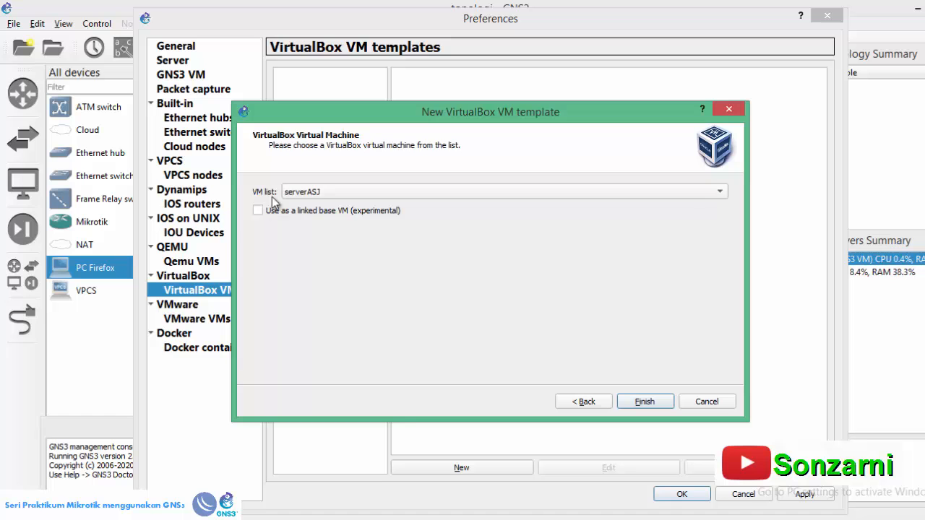
- Check the virtual machine names against VirtualBox, choose BBL_MEDAN-1 for the template and finish creating it
left_click(332, 193)
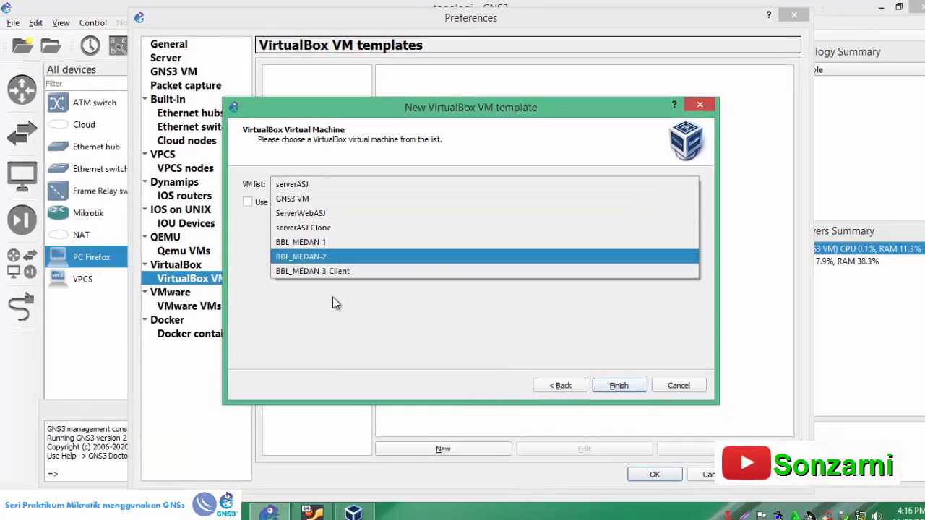
left_click(353, 512)
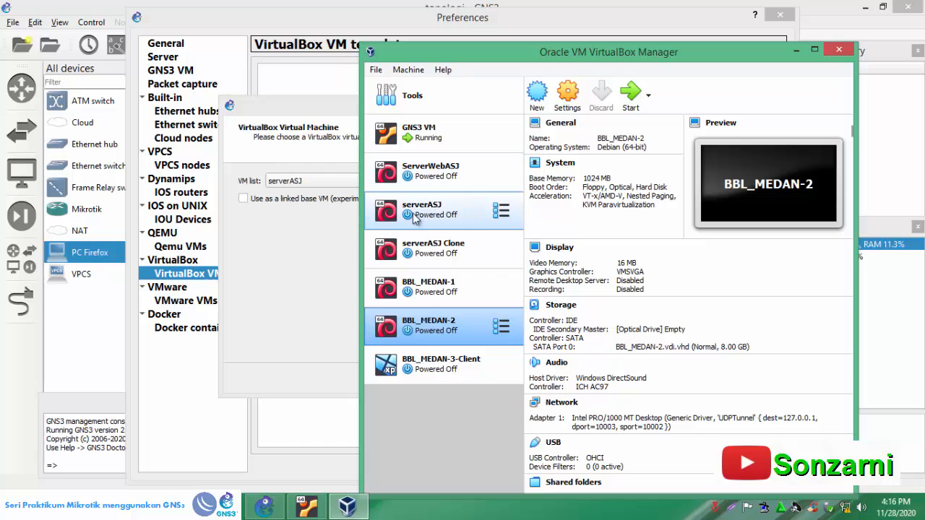
left_click(297, 183)
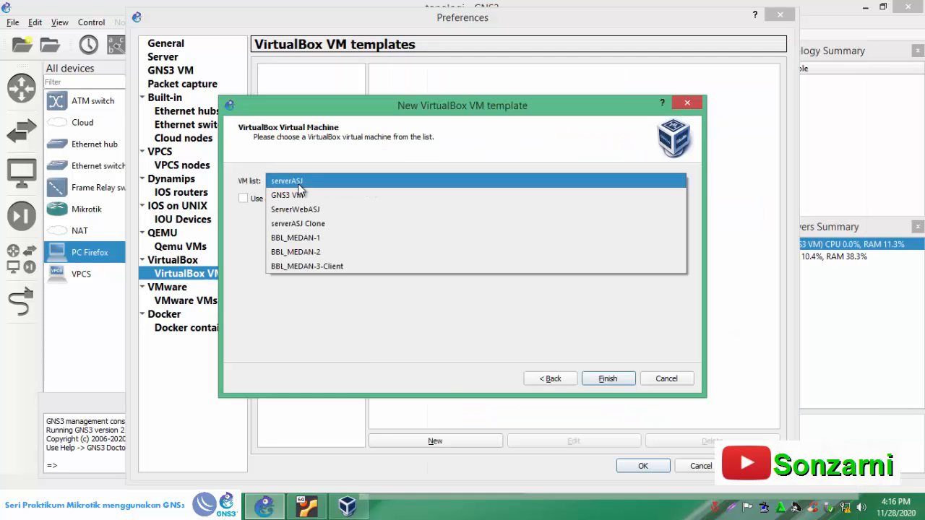
left_click(302, 241)
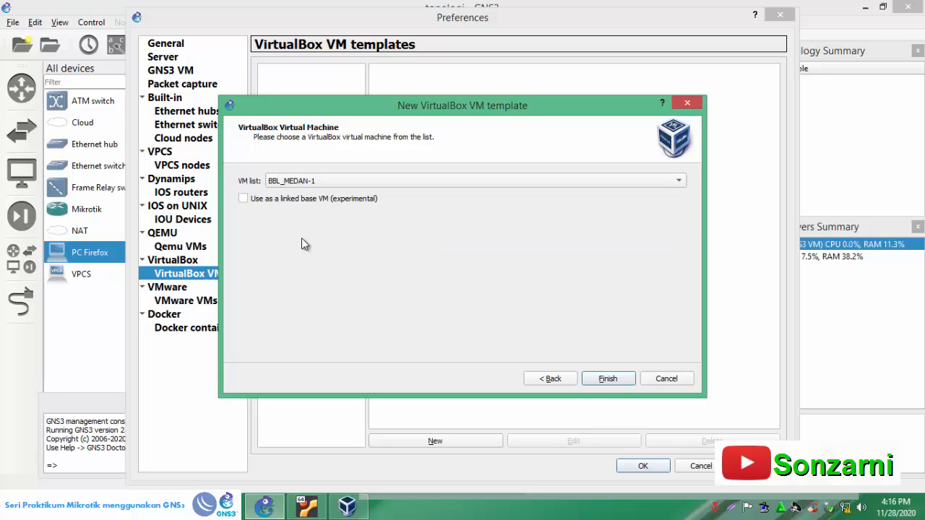
left_click(607, 378)
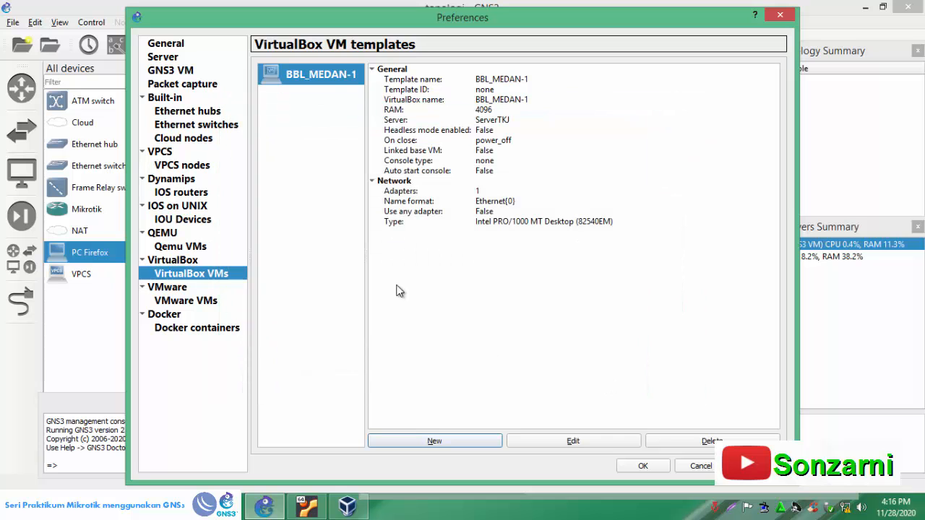
- Edit the BBL_MEDAN-1 template, giving it the classic server symbol and the template name BBL_MEDAN-1-DNS
left_click(571, 444)
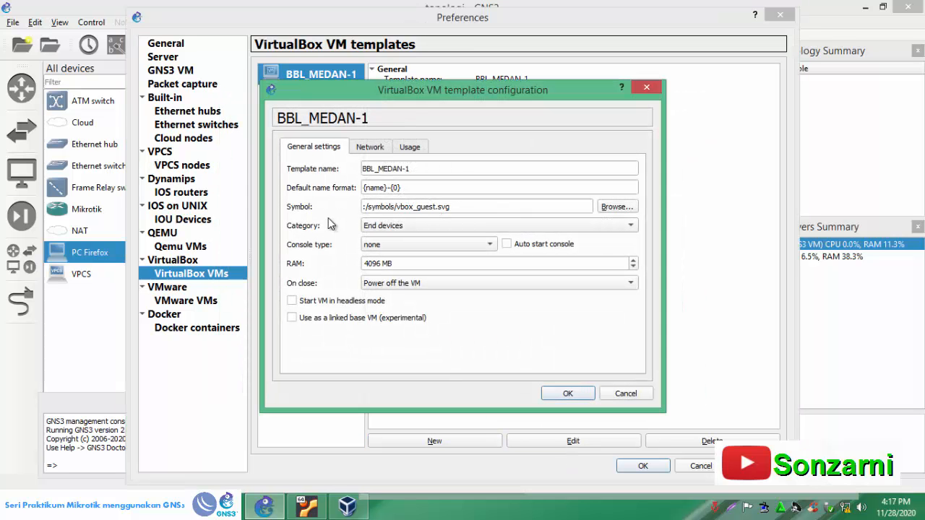
left_click(617, 207)
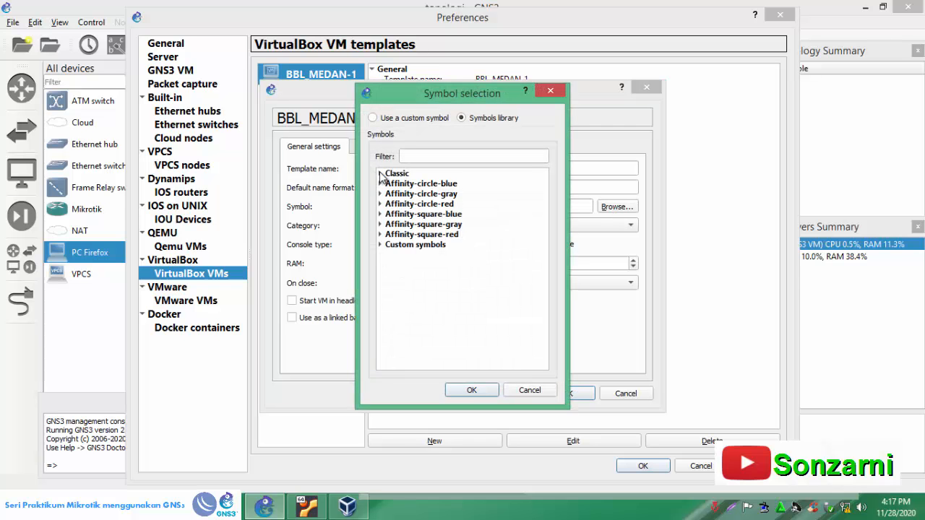
left_click(380, 174)
scroll(423, 282, "down", 10)
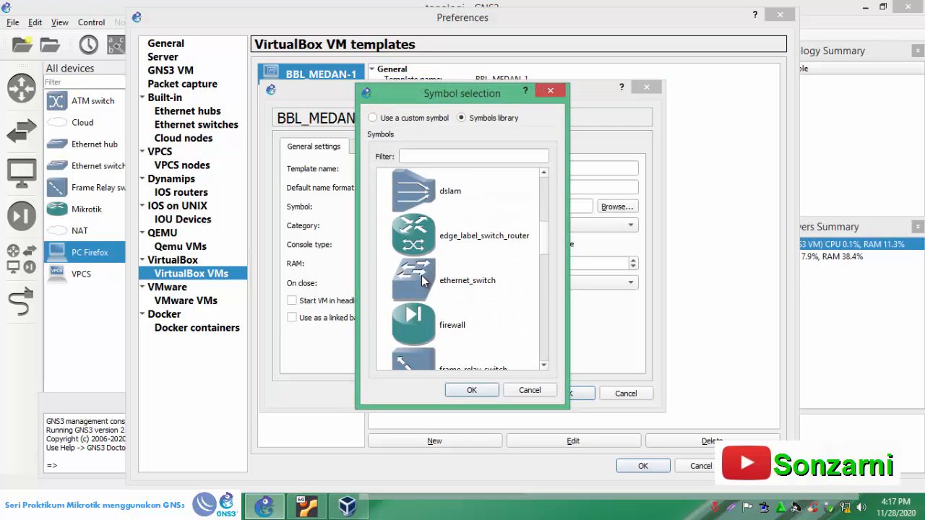
scroll(421, 282, "down", 3)
scroll(421, 281, "down", 3)
left_click(428, 235)
left_click(466, 390)
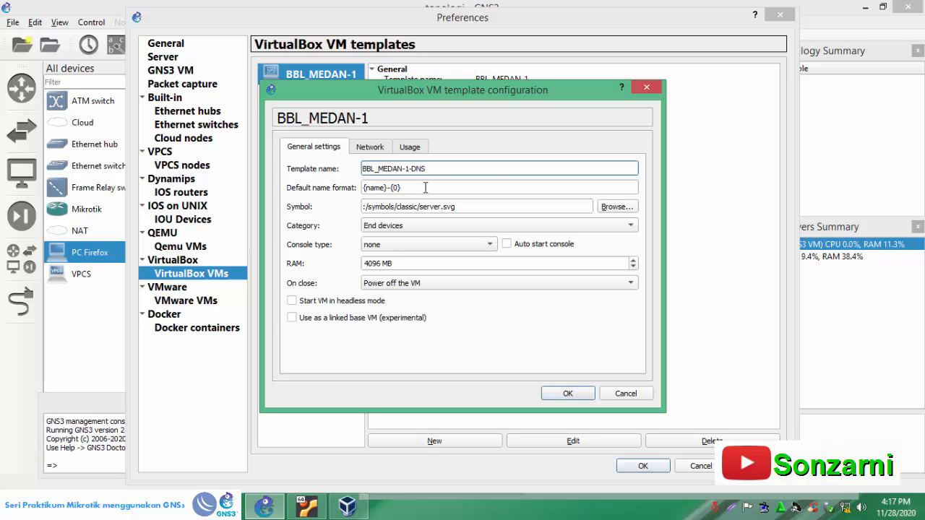
- Allow GNS3 to use any configured VirtualBox adapter for the BBL_MEDAN-1-DNS template and save its configuration
left_click(370, 147)
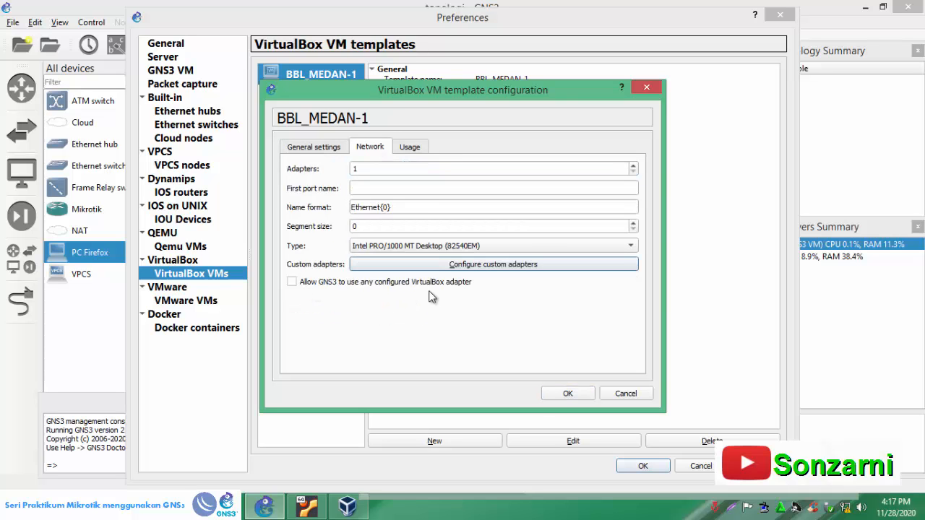
left_click(292, 281)
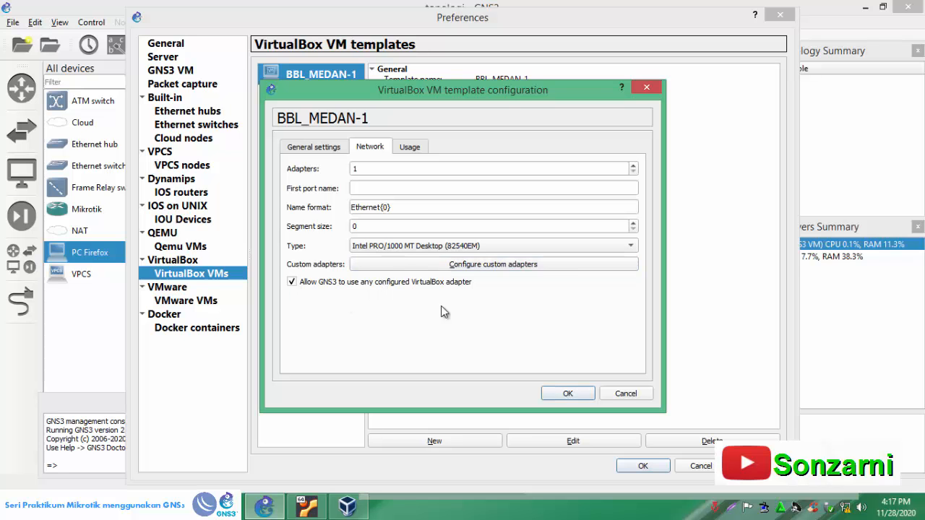
left_click(567, 394)
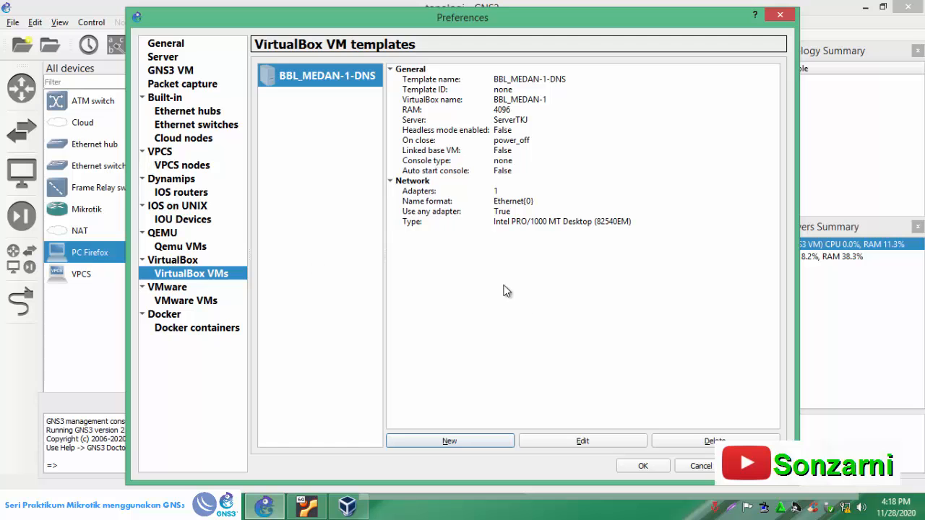
- Create another VirtualBox VM template on the local computer from the BBL_MEDAN-2 virtual machine
left_click(449, 442)
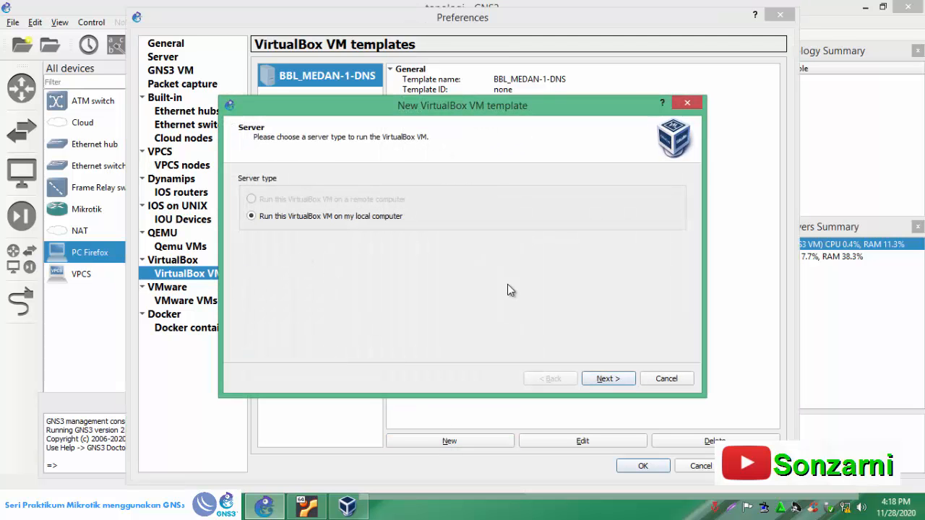
left_click(604, 381)
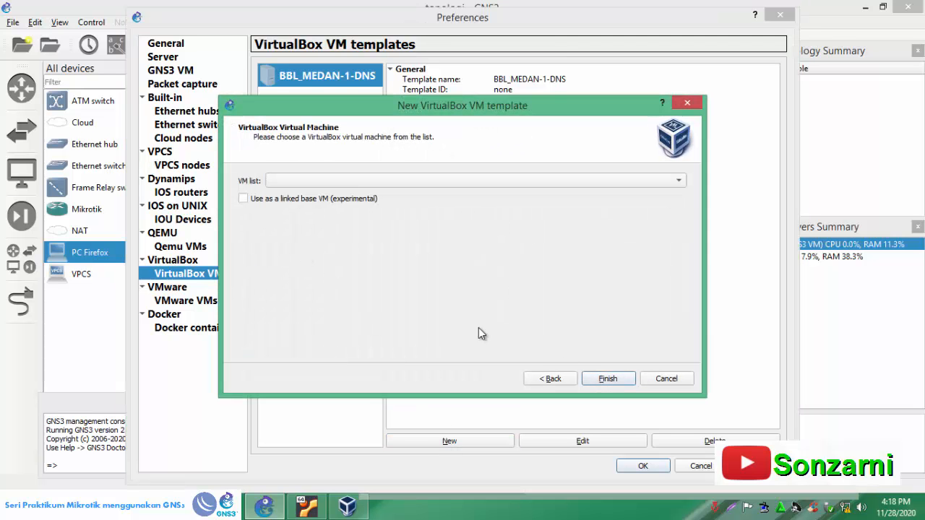
left_click(361, 178)
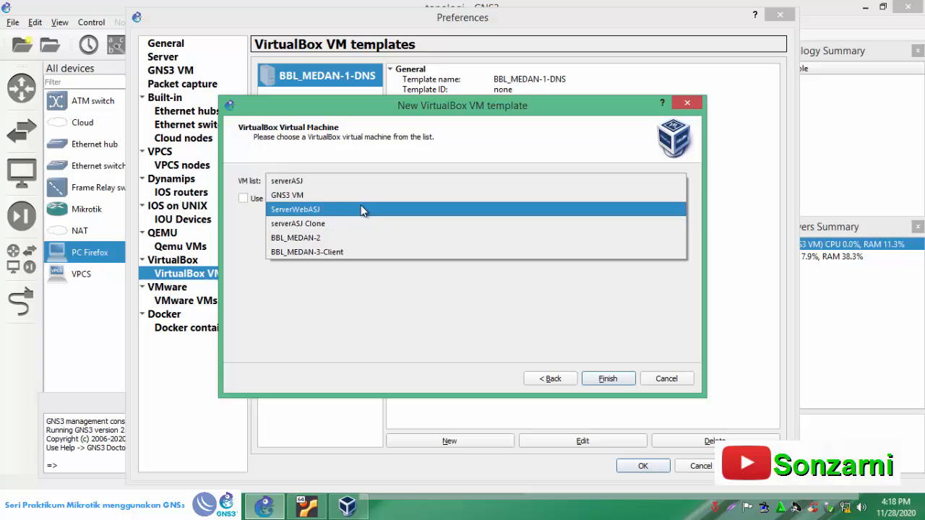
left_click(306, 239)
left_click(605, 381)
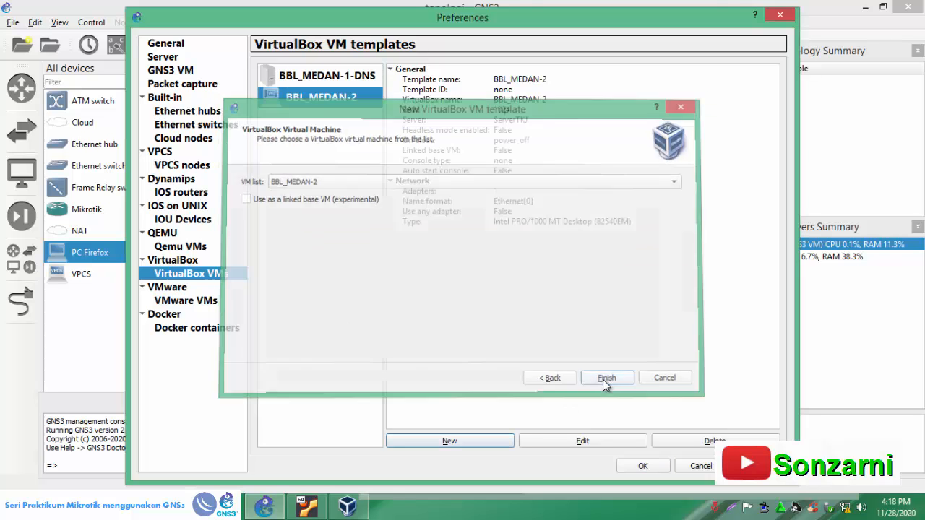
- Rename the BBL_MEDAN-2 template as BBL_MEDAN-2-WEB and give it the classic server symbol
left_click(565, 439)
left_click(448, 169)
type("-2-WEB")
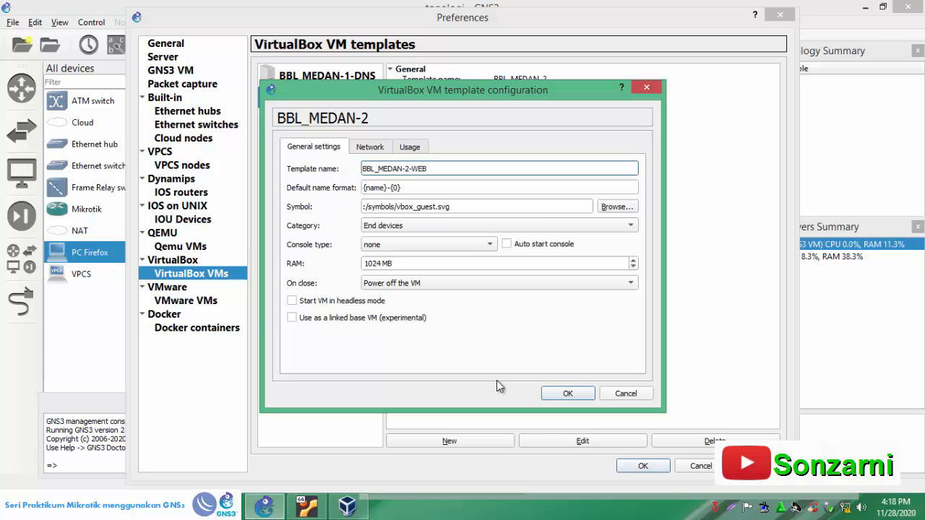
left_click(626, 207)
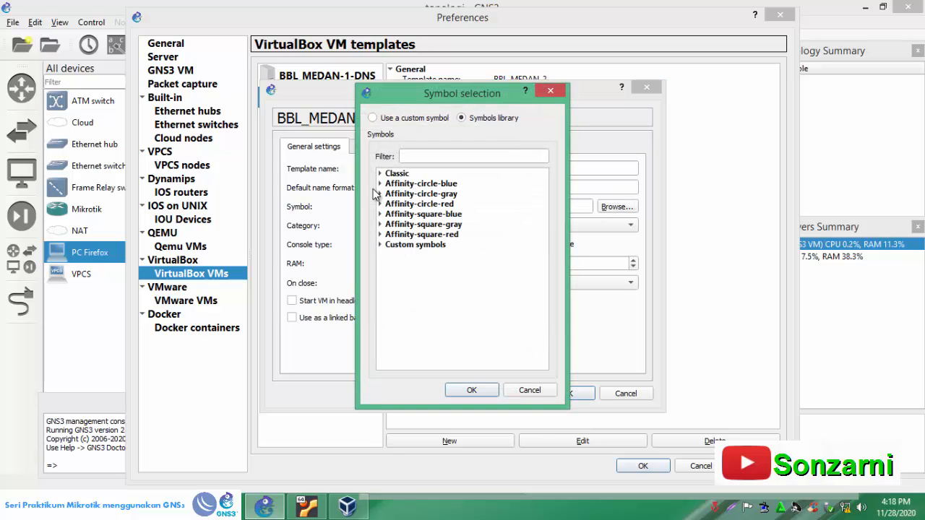
left_click(380, 174)
scroll(428, 268, "down", 6)
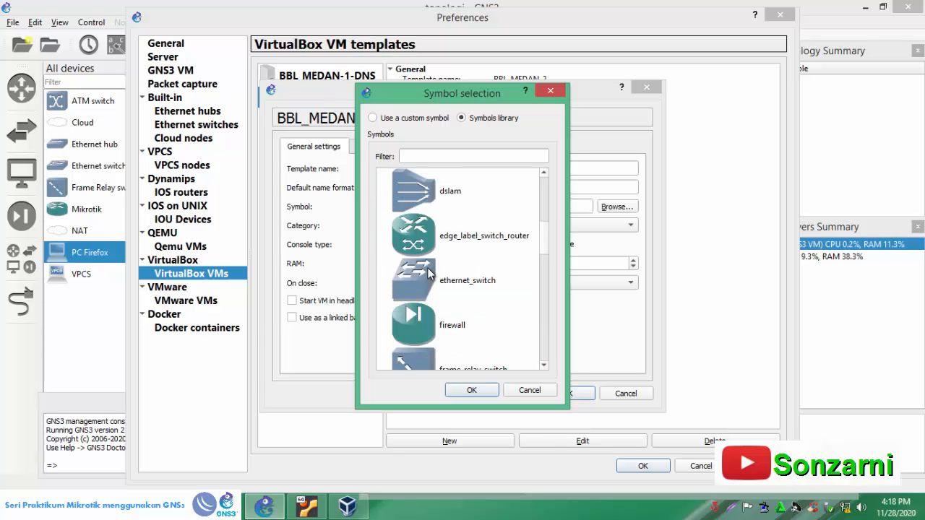
scroll(431, 290, "down", 5)
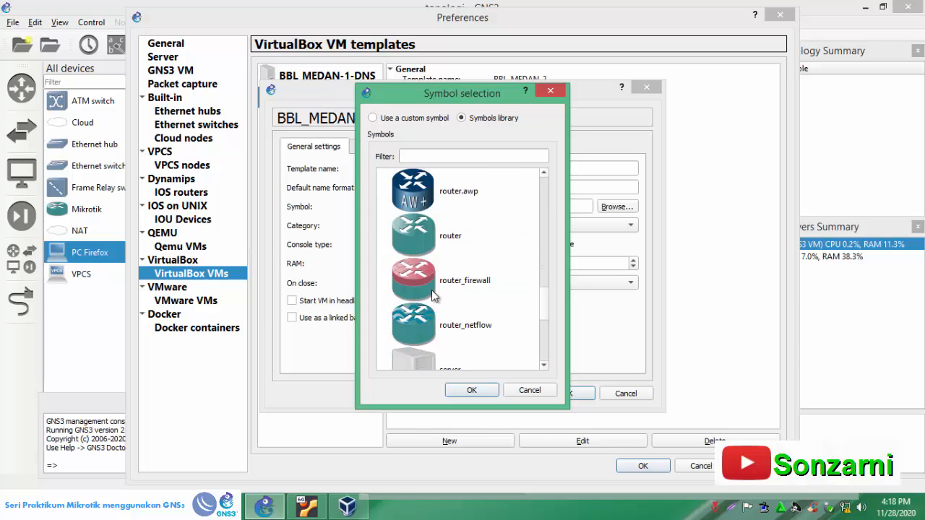
left_click(415, 239)
left_click(468, 390)
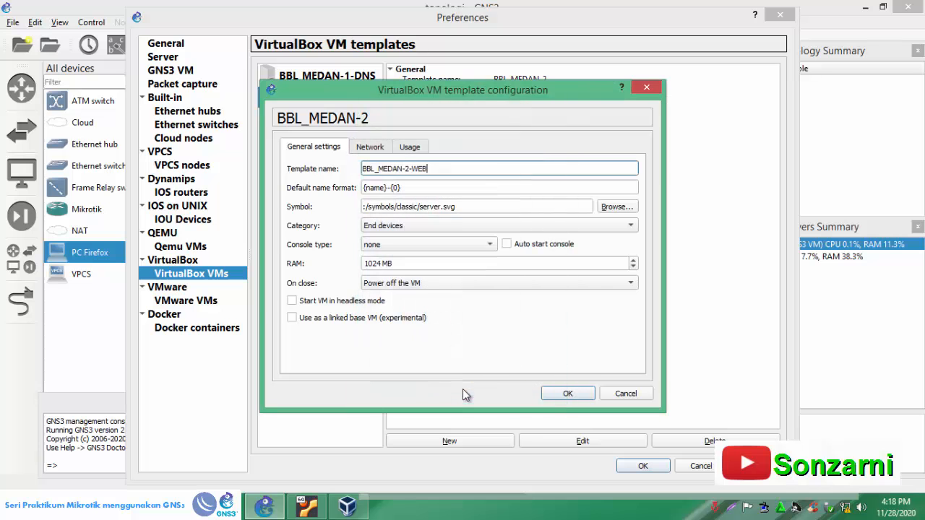
left_click(562, 393)
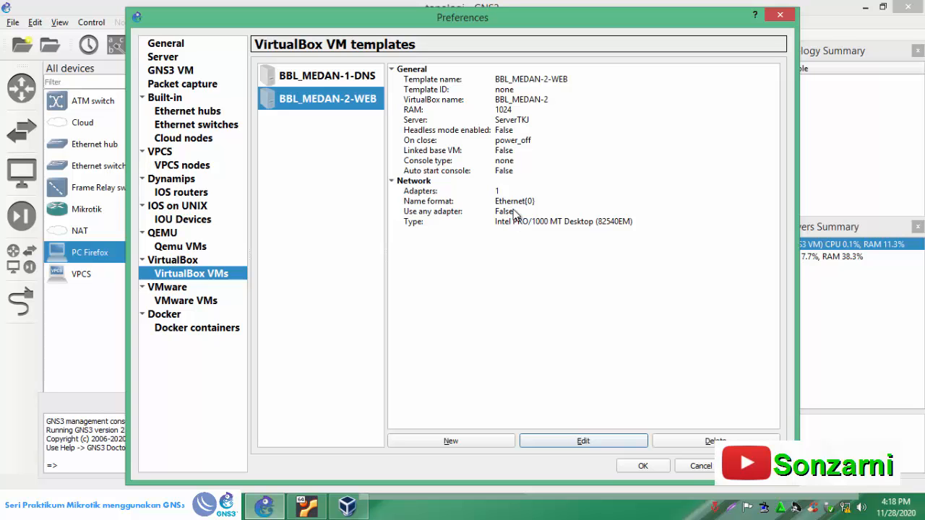
- Allow GNS3 to use any configured VirtualBox adapter for the BBL_MEDAN-2-WEB template and save the preferences
left_click(583, 441)
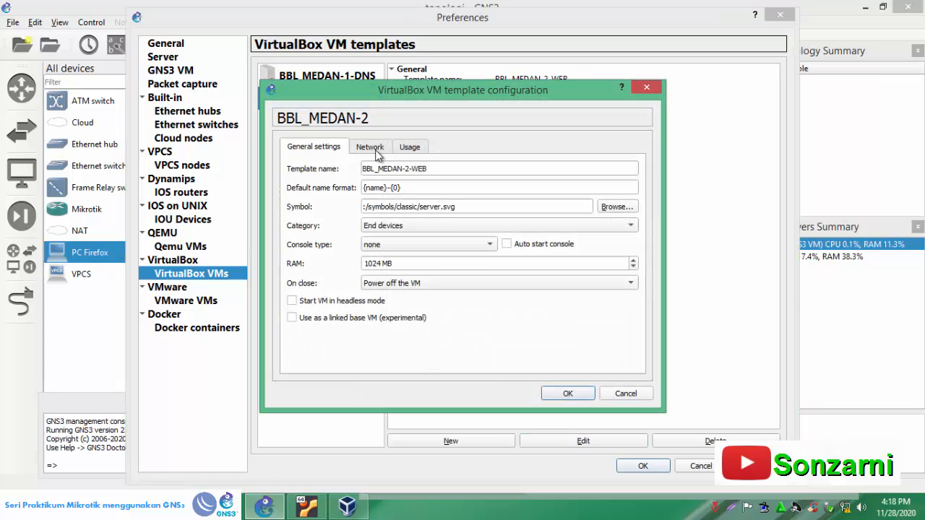
left_click(372, 148)
left_click(292, 284)
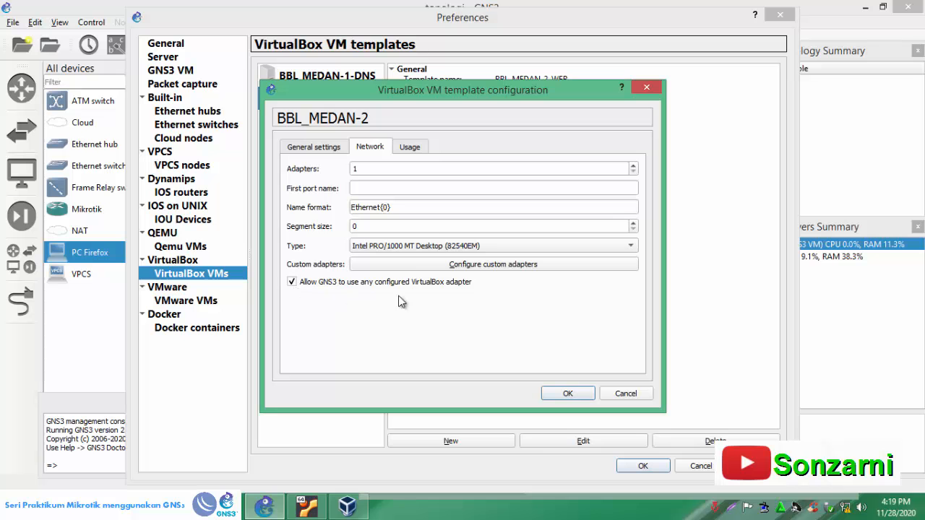
left_click(567, 394)
left_click(637, 467)
left_click(660, 466)
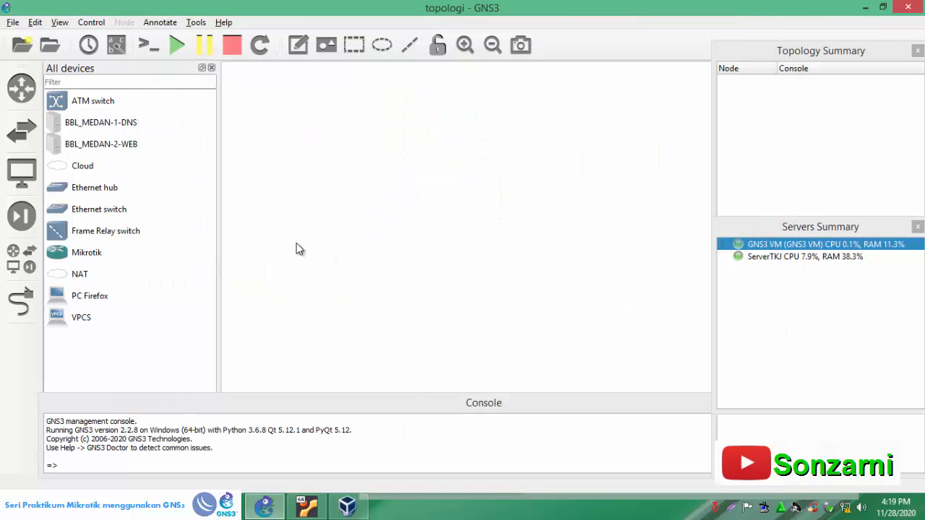
left_click(129, 125)
left_click(125, 145)
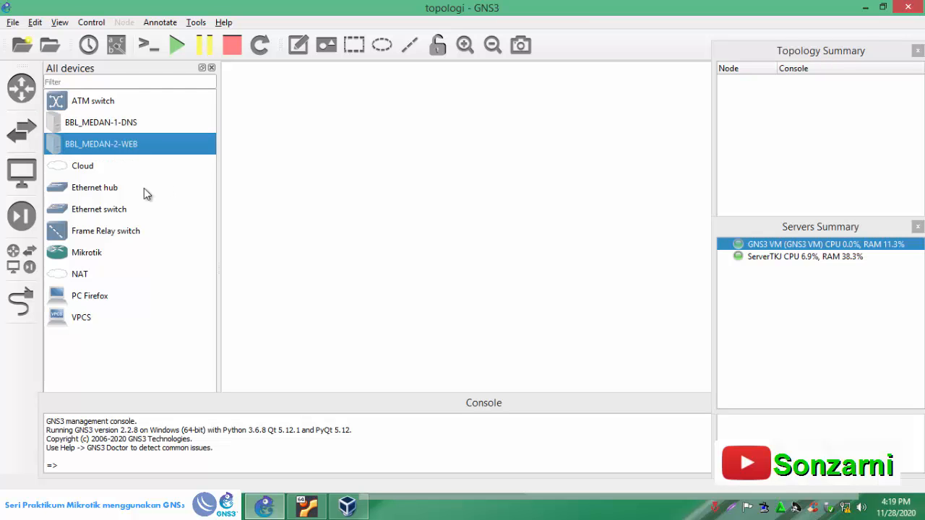
- Place a NAT node in the upper part of the workspace, hosted on the GNS3 VM server
left_click_drag(72, 276, 326, 88)
left_click(454, 253)
left_click(443, 267)
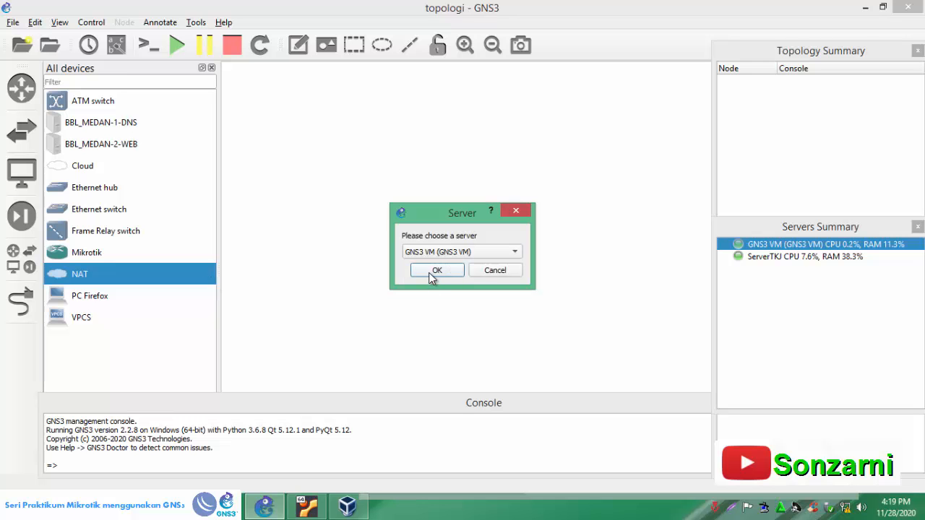
left_click(432, 274)
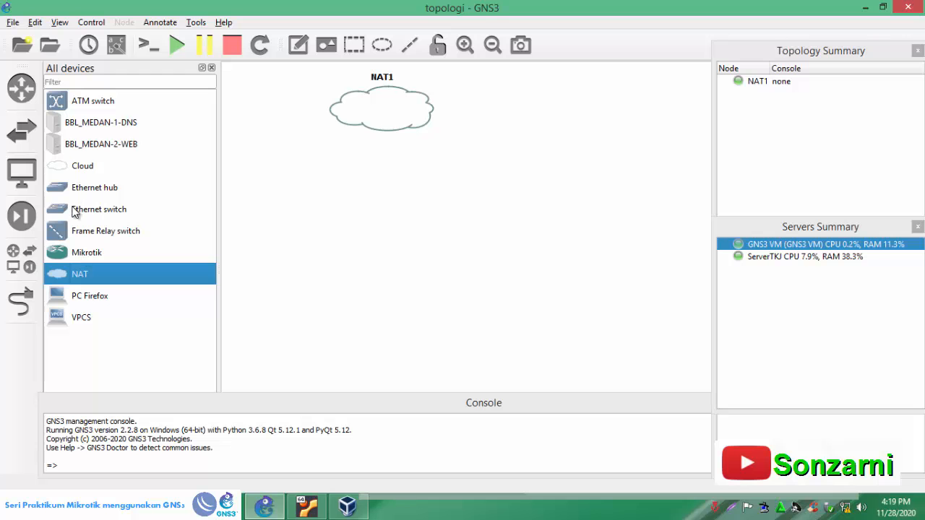
- Place an Ethernet switch below the NAT cloud, hosted on the GNS3 VM server
left_click_drag(66, 207, 382, 188)
left_click(442, 247)
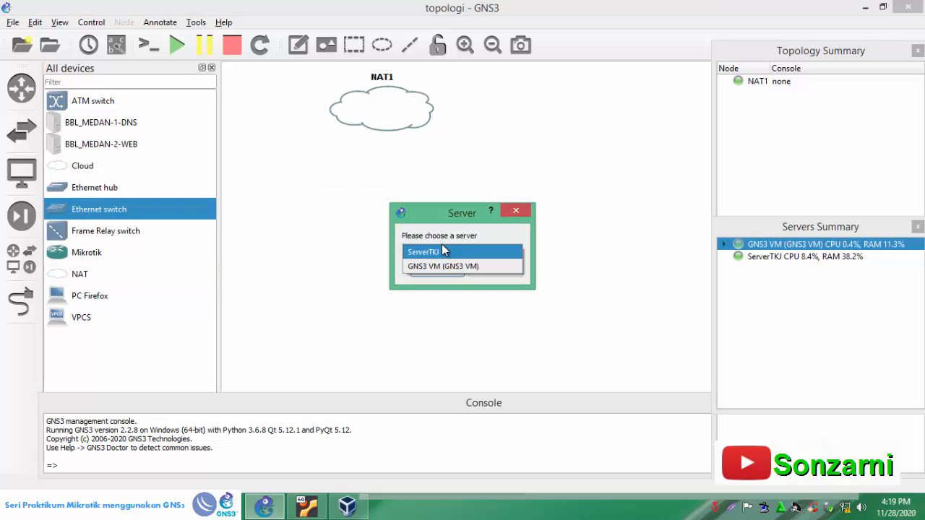
left_click(442, 266)
left_click(438, 273)
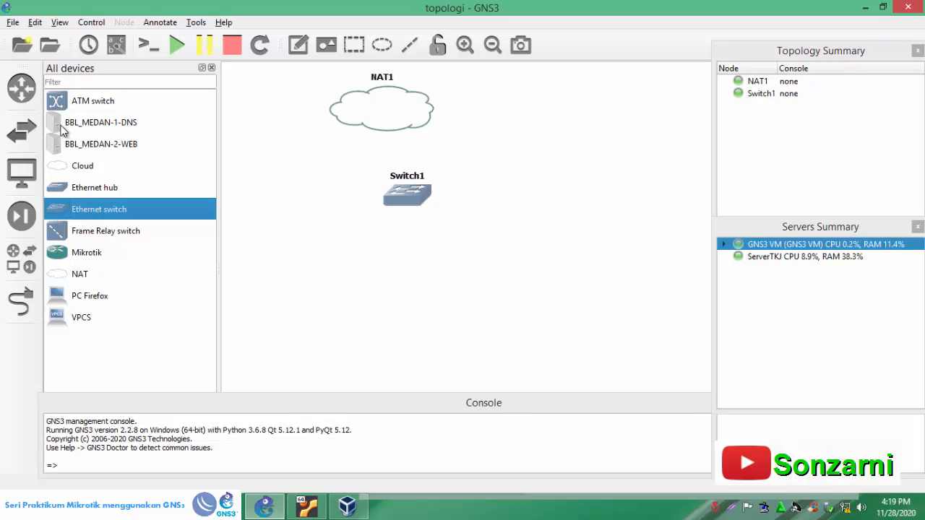
- Add the BBL_MEDAN-2-WEB server below Switch1 and line both nodes up under the NAT cloud
left_click_drag(61, 144, 391, 323)
left_click_drag(422, 205, 389, 206)
left_click_drag(386, 327, 373, 301)
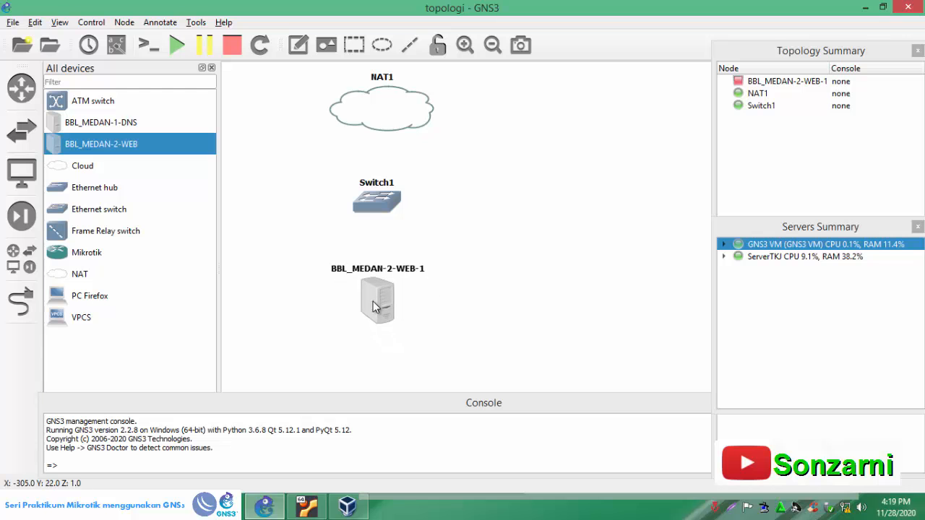
- Place a Mikrotik router to the right of Switch1 and a second Ethernet switch, hosted on the GNS3 VM, beside the router
left_click_drag(59, 253, 523, 207)
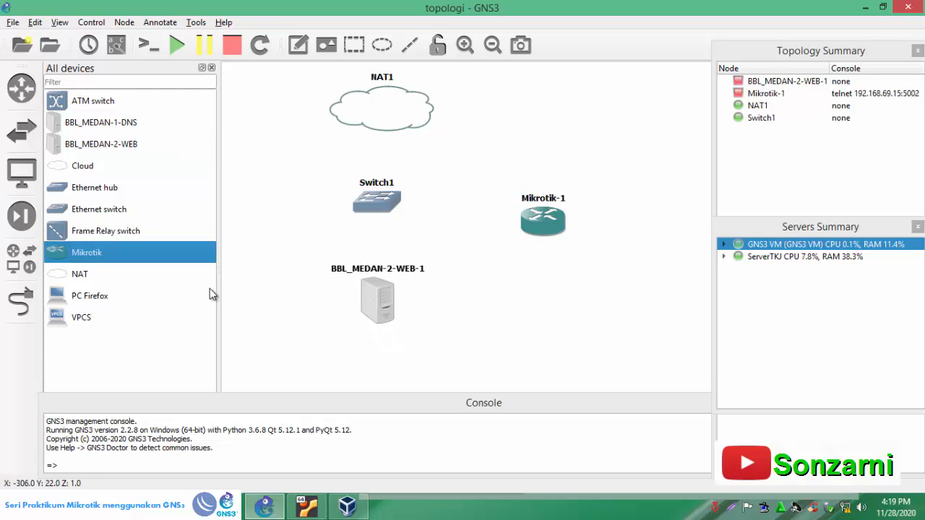
left_click_drag(56, 211, 600, 180)
left_click(476, 248)
left_click(449, 261)
left_click(437, 275)
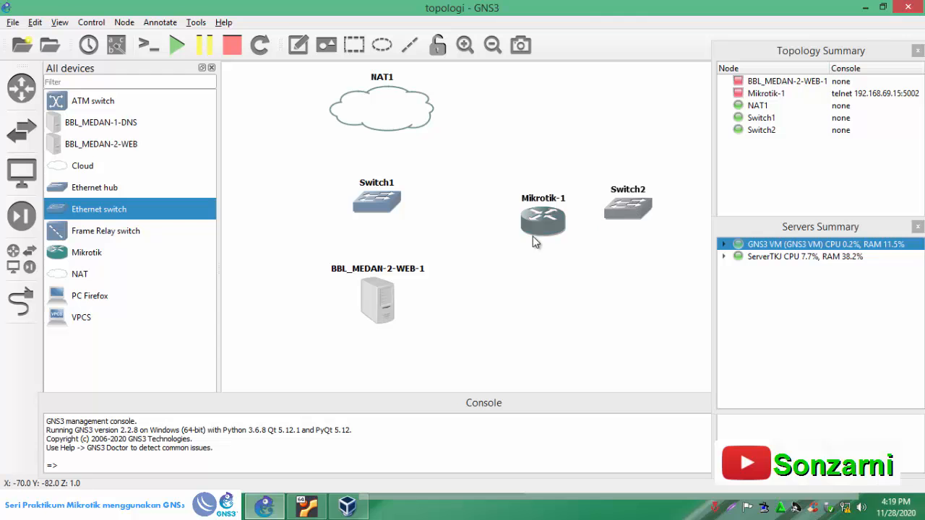
left_click_drag(541, 230, 539, 219)
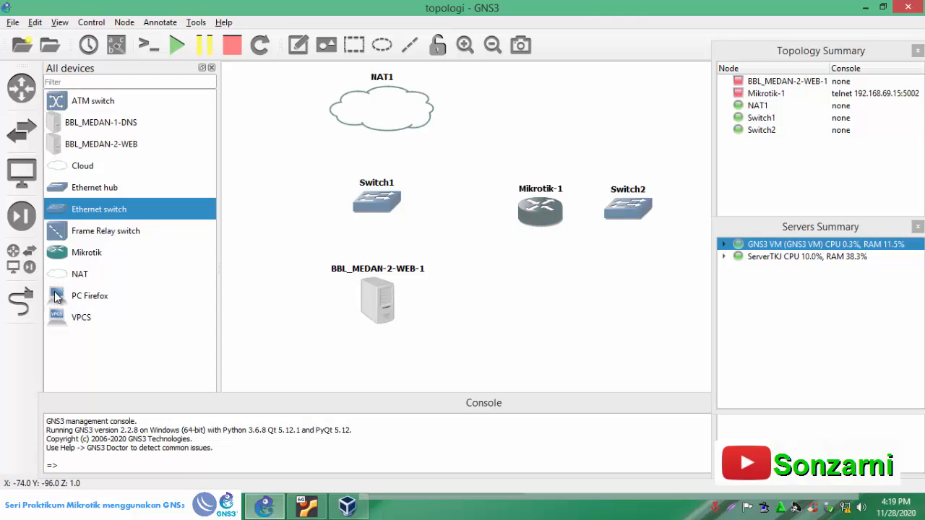
- Place the BBL_MEDAN-1-DNS server above Switch2 and a PC Firefox node below the switch
left_click_drag(56, 128, 654, 155)
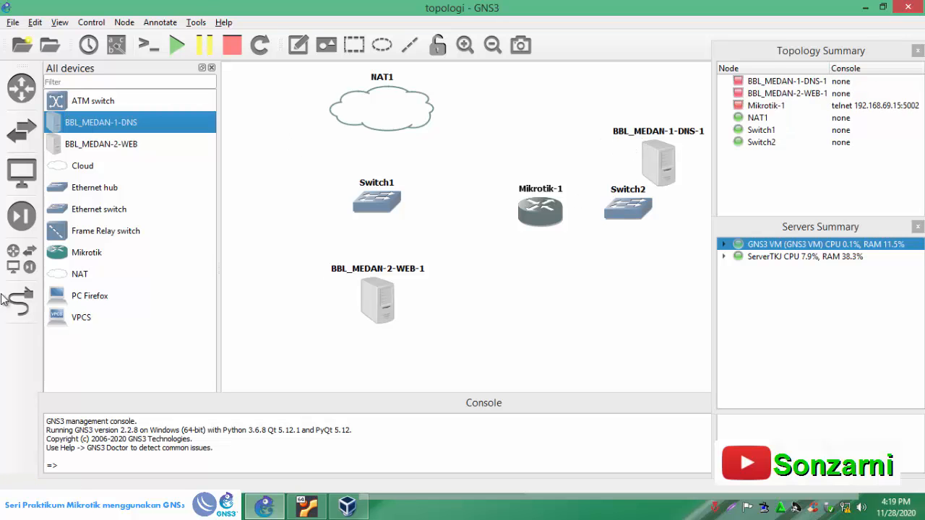
left_click_drag(60, 297, 541, 327)
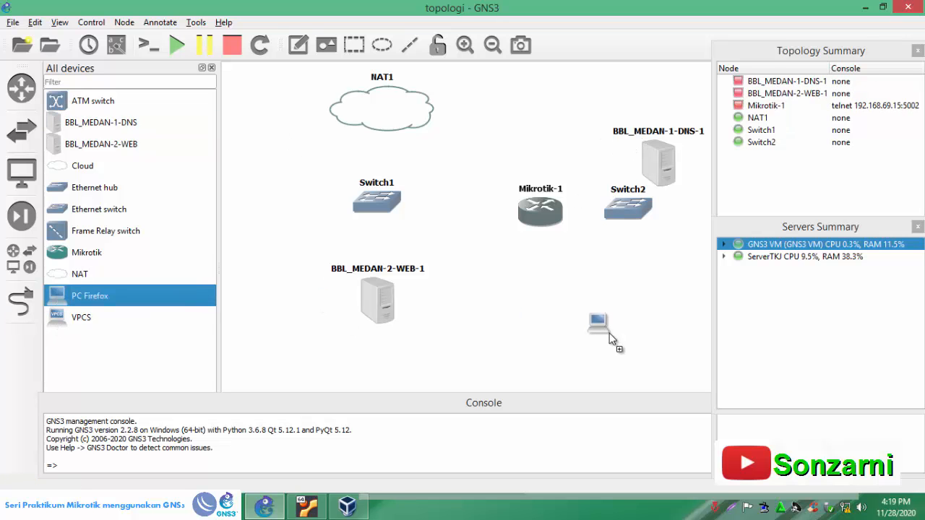
left_click_drag(657, 292, 656, 292)
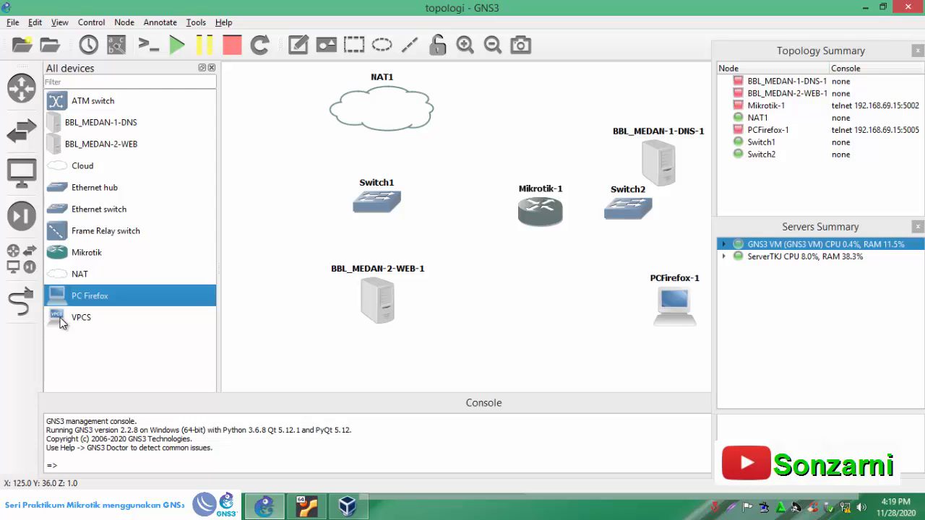
- Place a VPCS node next to the PC Firefox node, hosted on the GNS3 VM server
left_click_drag(62, 322, 571, 326)
left_click(440, 253)
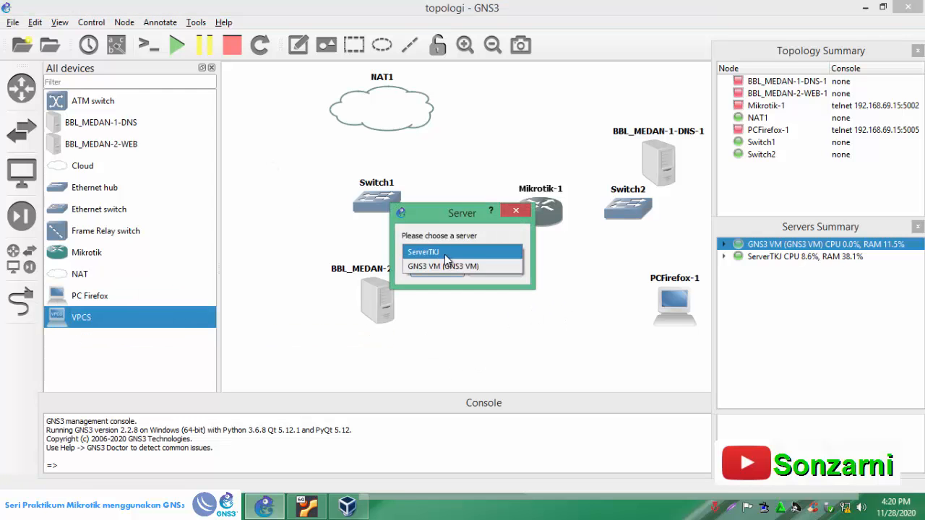
left_click(444, 266)
left_click(440, 272)
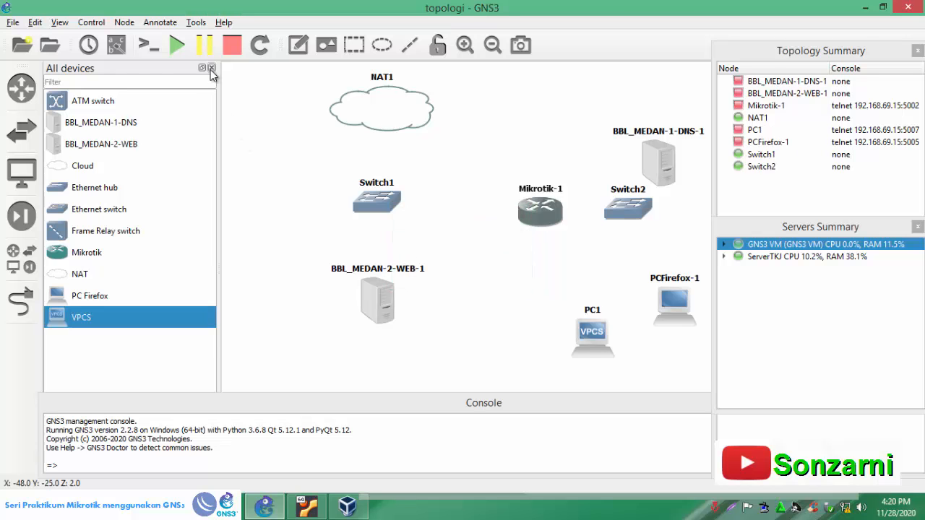
- Close the device list and spread out the nodes, with Switch1, Mikrotik-1 and Switch2 in a row and the two PCs below Switch2
left_click(212, 68)
left_click_drag(455, 216, 425, 210)
left_click_drag(211, 67, 383, 325)
left_click_drag(285, 204, 191, 201)
left_click_drag(412, 211, 350, 204)
left_click_drag(543, 214, 486, 206)
left_click_drag(567, 175, 642, 200)
left_click_drag(493, 201, 522, 204)
left_click_drag(504, 334, 462, 307)
left_click_drag(586, 303, 590, 305)
- Link NAT1 to Switch1, and link Switch1 to the Mikrotik-1 router
left_click(16, 305)
left_click(208, 120)
left_click(224, 131)
left_click(196, 197)
left_click(214, 207)
left_click(208, 197)
left_click(232, 219)
left_click(340, 197)
left_click(358, 206)
- Link Switch1 to the BBL_MEDAN-2-WEB-1 server
left_click(193, 202)
left_click(216, 243)
left_click(193, 294)
left_click(200, 300)
- Link the Mikrotik-1 router to Switch2, and link Switch2's Ethernet1 port to the BBL_MEDAN-1-DNS-1 server
left_click(360, 199)
left_click(383, 220)
left_click(527, 200)
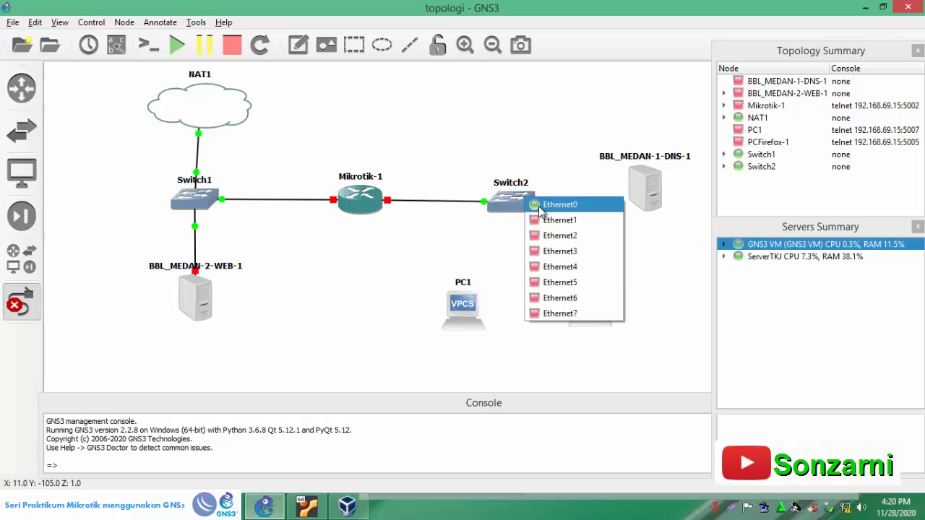
left_click(560, 220)
left_click(639, 194)
left_click(669, 203)
- Link Switch2 to PCFirefox-1 and PC1, and straighten the device row by nudging Mikrotik-1 and Switch2 slightly upward
left_click(512, 206)
left_click(546, 244)
left_click(585, 302)
left_click(606, 306)
left_click(510, 202)
left_click(546, 260)
left_click(460, 297)
left_click(481, 312)
left_click(22, 304)
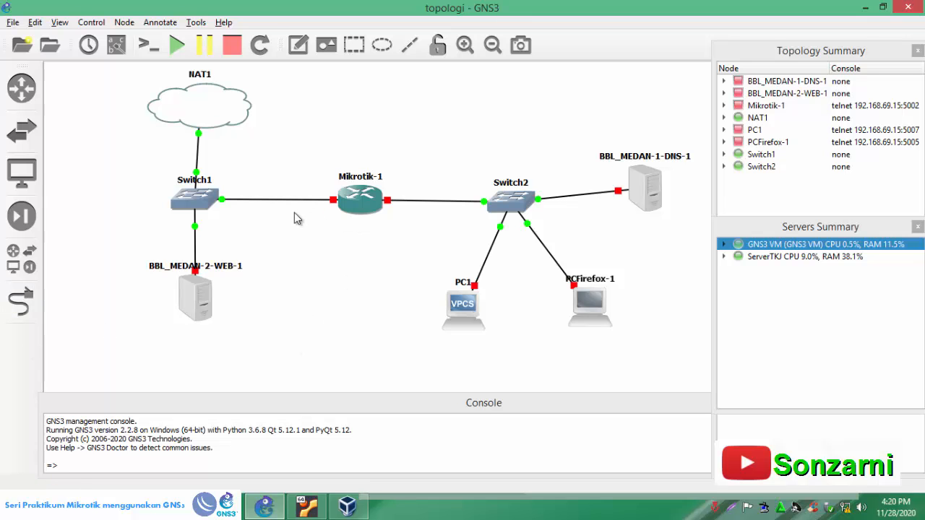
left_click_drag(372, 207, 370, 204)
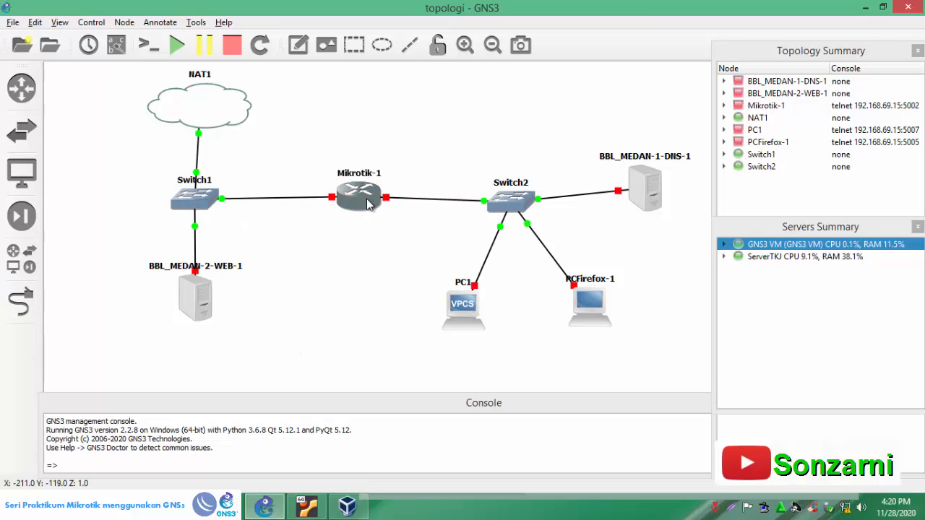
left_click_drag(506, 209, 507, 204)
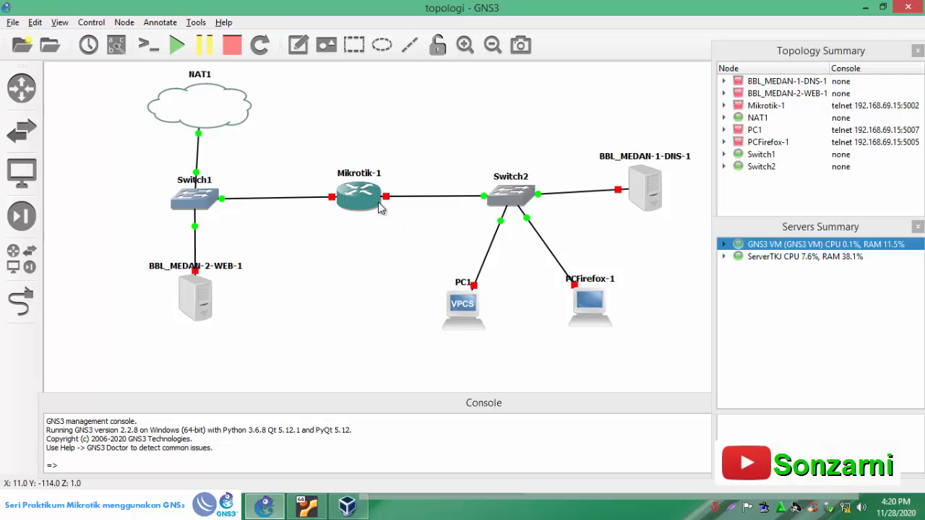
- Start the Mikrotik-1, BBL_MEDAN-1-DNS-1 and BBL_MEDAN-2-WEB-1 nodes
right_click(357, 195)
left_click(373, 234)
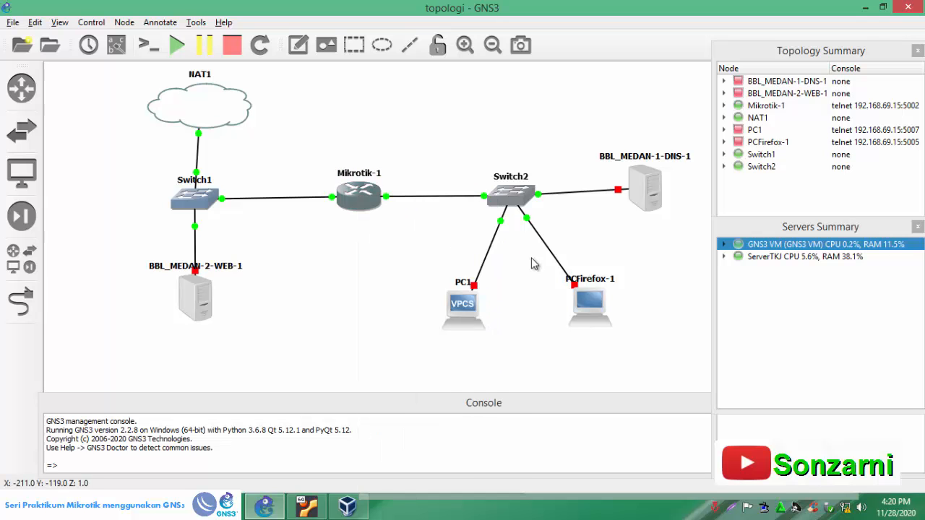
right_click(641, 191)
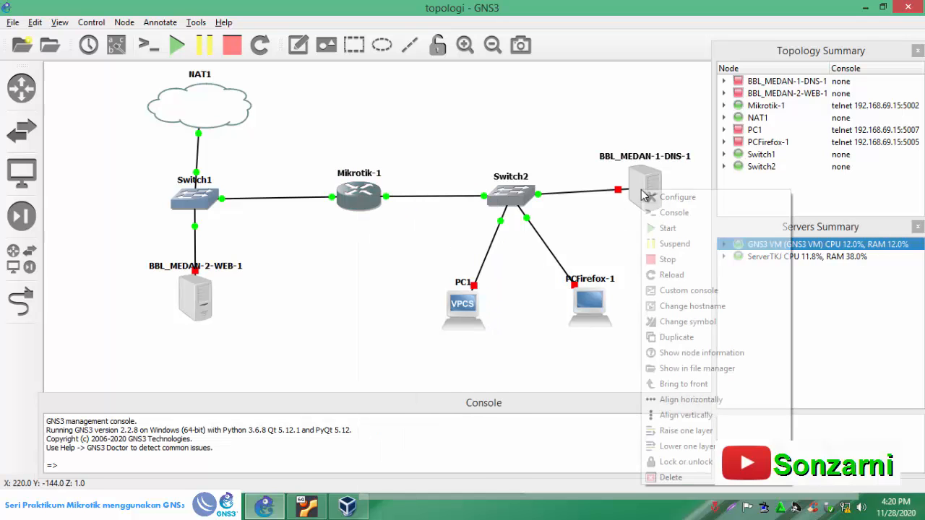
left_click(668, 228)
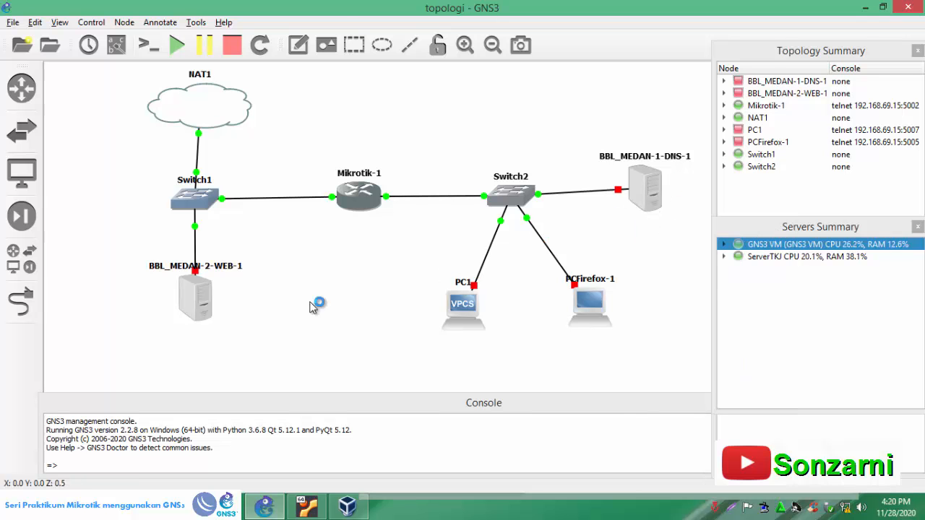
right_click(198, 295)
left_click(243, 42)
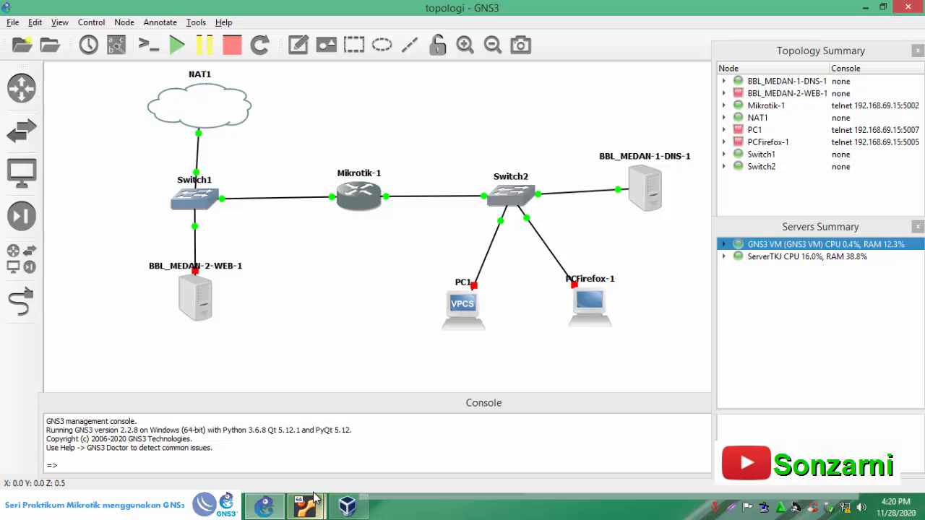
mouse_move(309, 508)
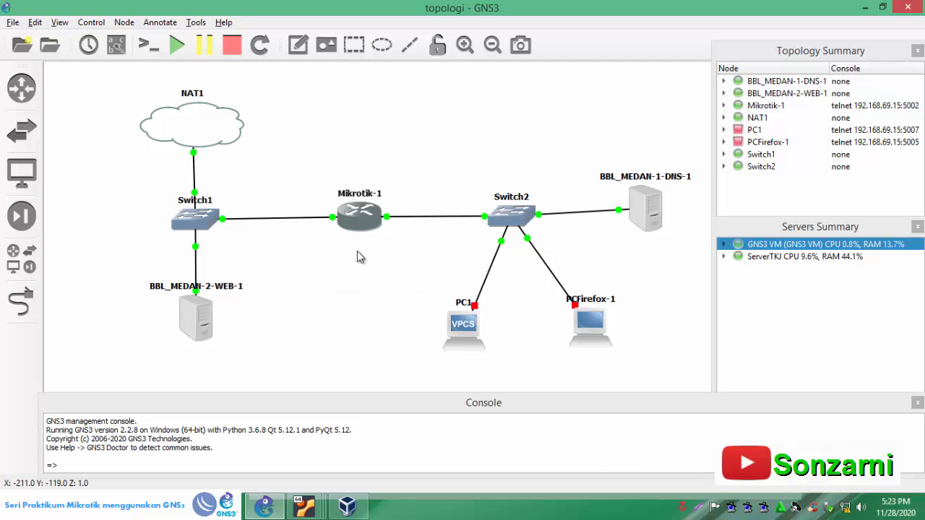
- Open the Mikrotik-1 console and log in as admin, submitting the account password
double_click(358, 221)
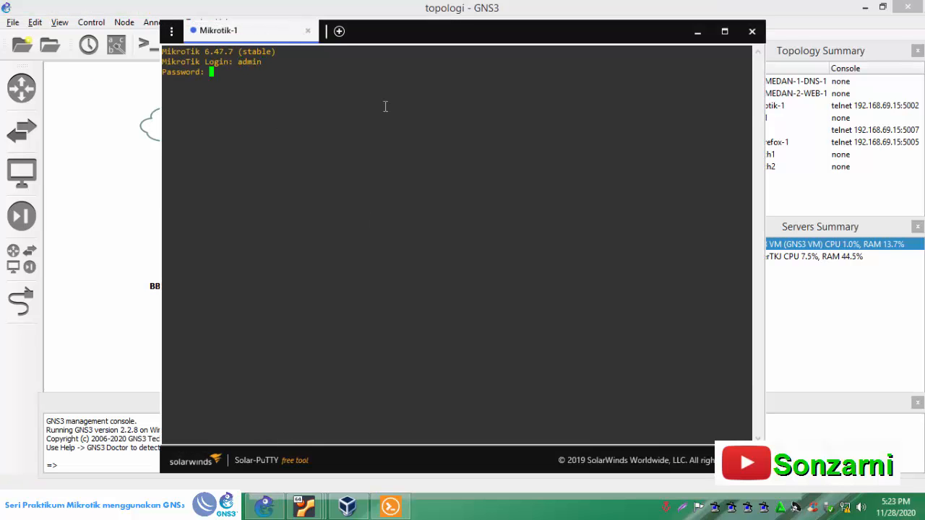
type("admin")
key("Return")
key("Return")
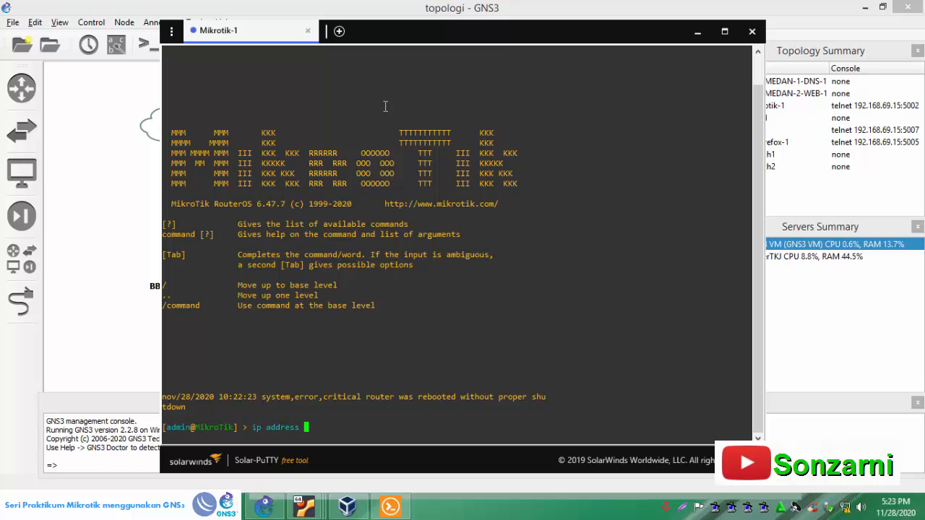
- Run ip address print on the router and check the address assigned to ether1
type("ip address print")
key("Return")
double_click(366, 418)
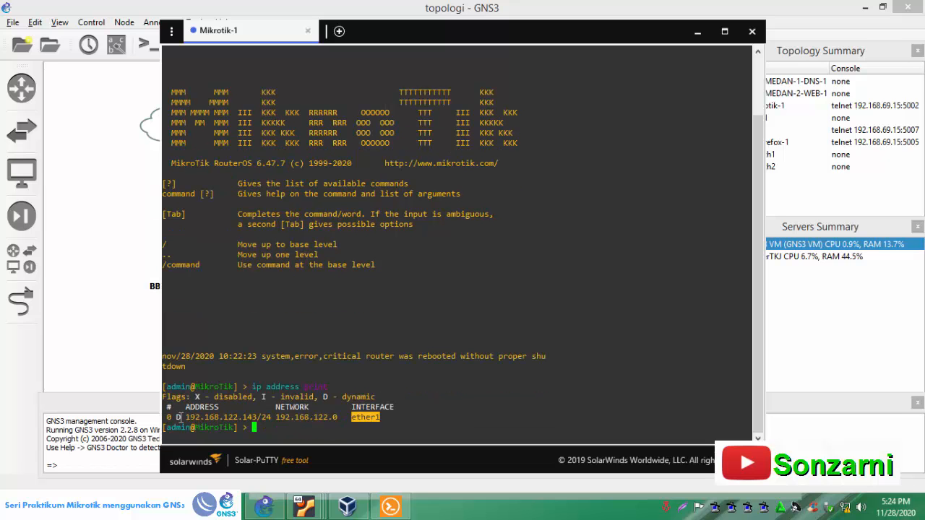
left_click_drag(186, 417, 262, 410)
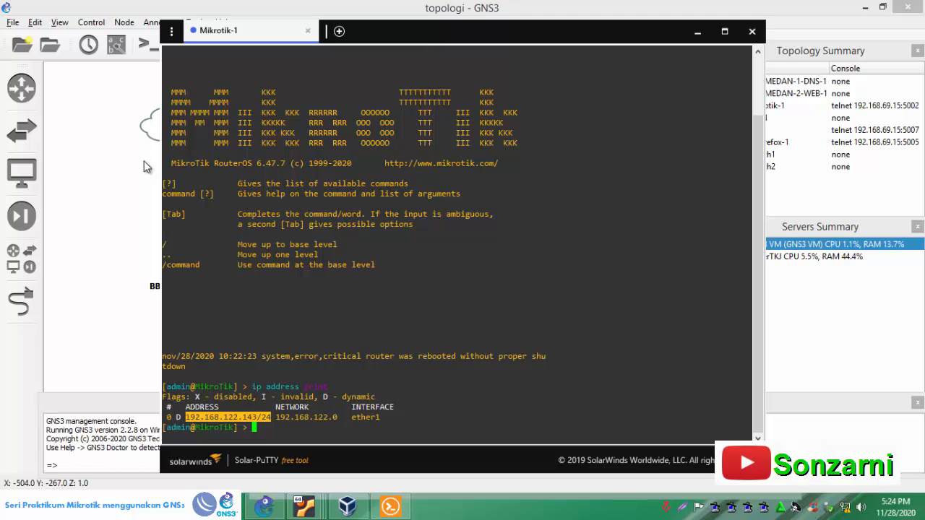
- Add the note 192.168.122.143/24 to the topology and place it beneath the Switch1 to Mikrotik-1 link, beside the router
left_click(95, 238)
left_click(306, 53)
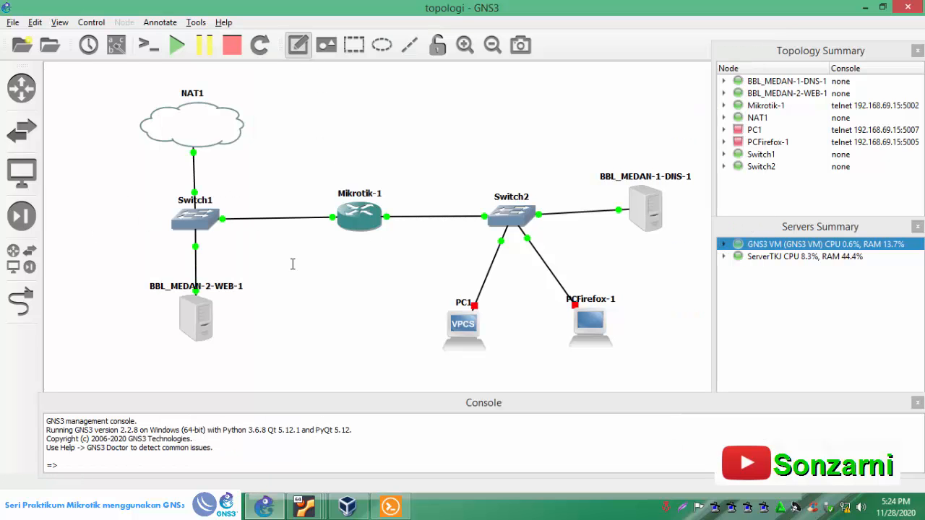
left_click(293, 231)
type("192.")
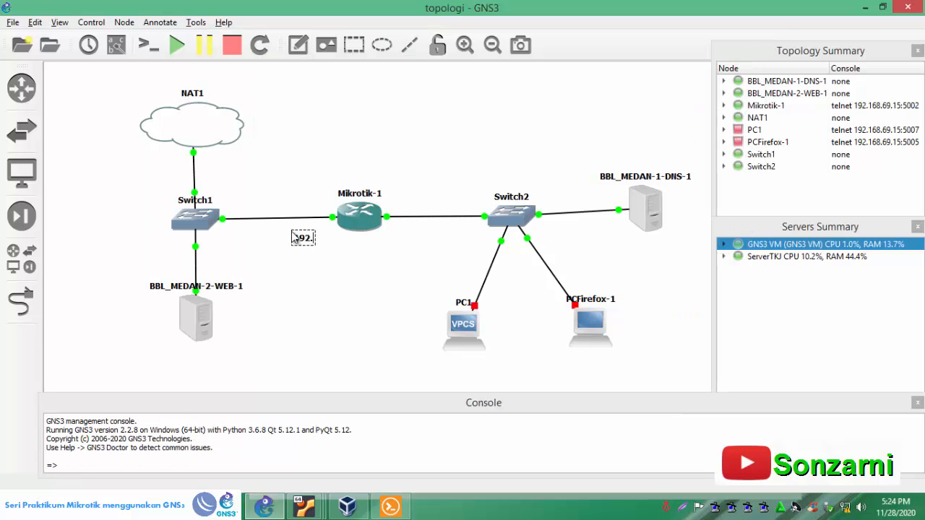
type("168.122.143/")
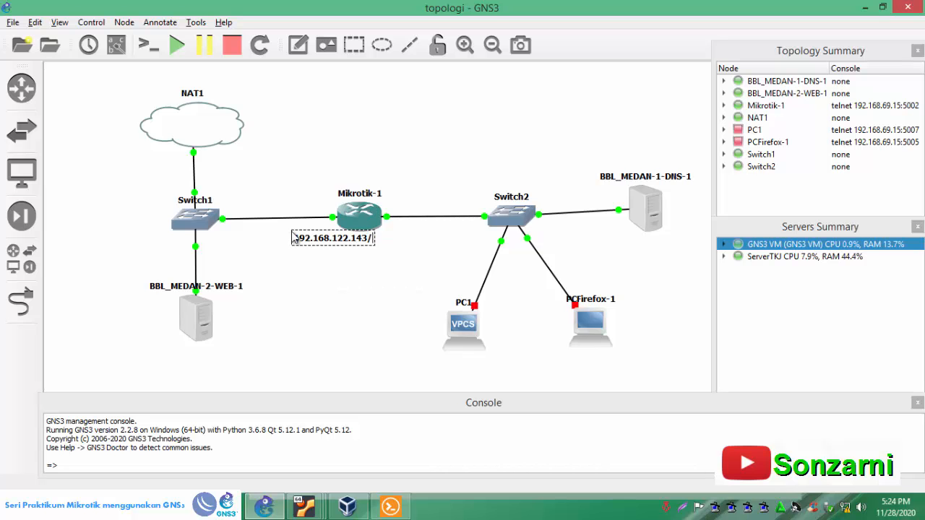
type("24")
left_click_drag(343, 243, 320, 245)
left_click(330, 261)
left_click_drag(340, 246, 303, 242)
left_click(305, 252)
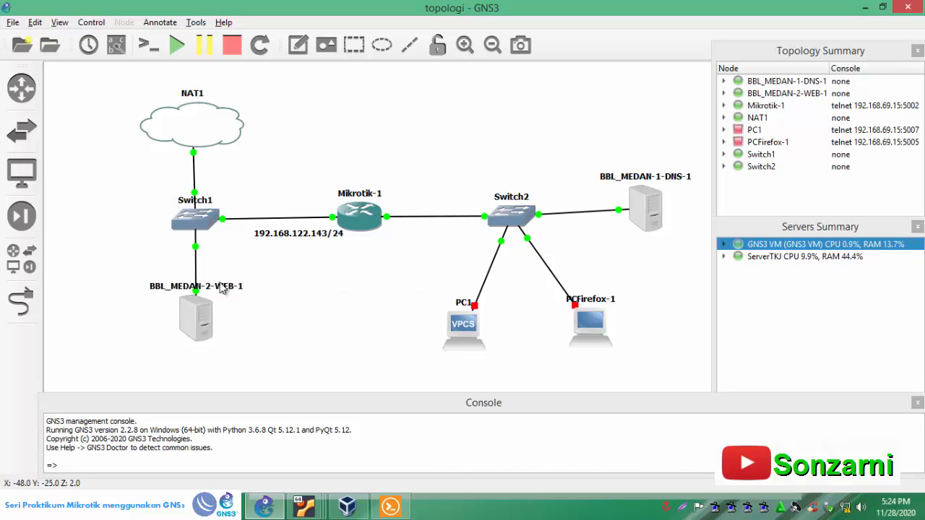
- Switch to the BBL_MEDAN-2 VirtualBox machine and log in as root with the account password
left_click(303, 510)
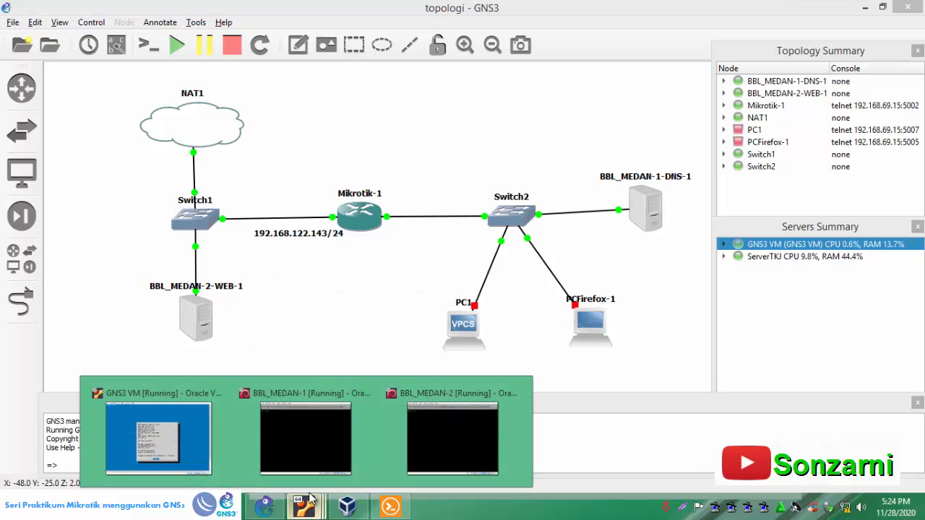
left_click(462, 434)
left_click(561, 75)
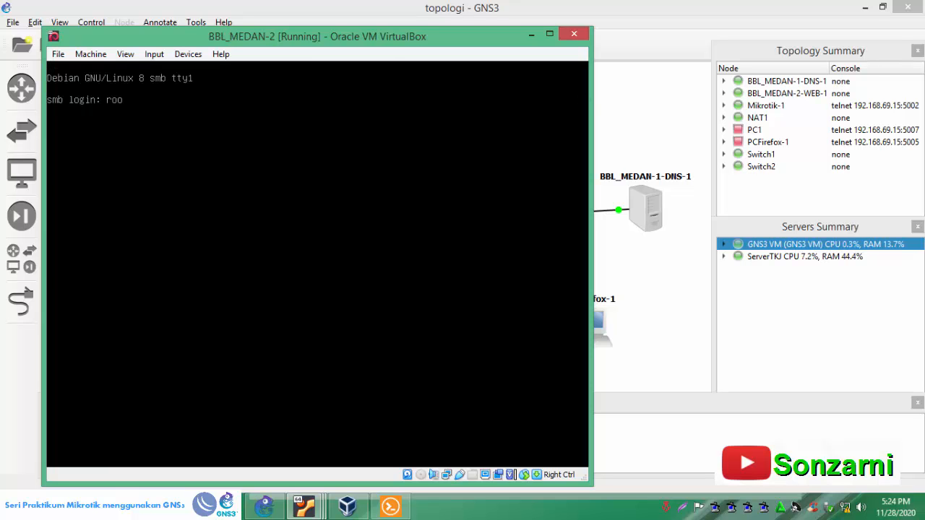
type("root")
key("Return")
key("Return")
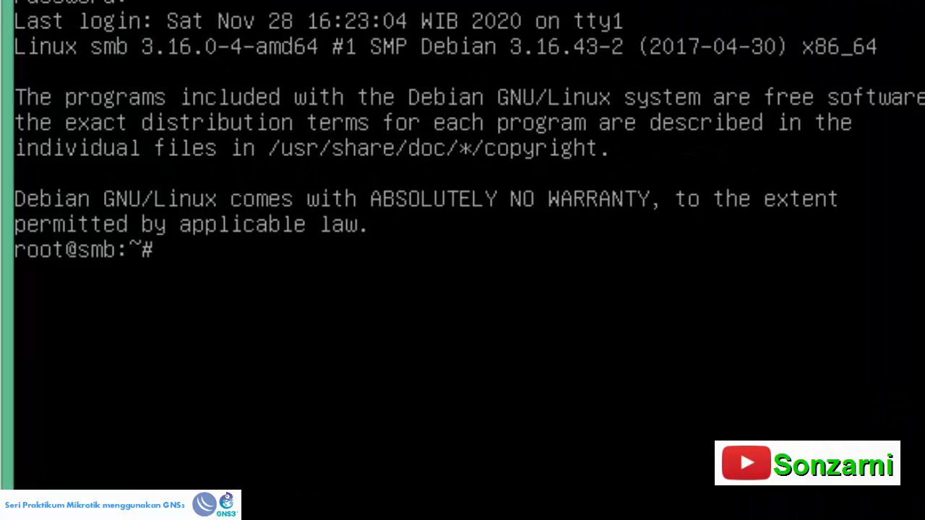
- Run ifconfig on BBL_MEDAN-2 to check the web server's IP address
type("ifconfig")
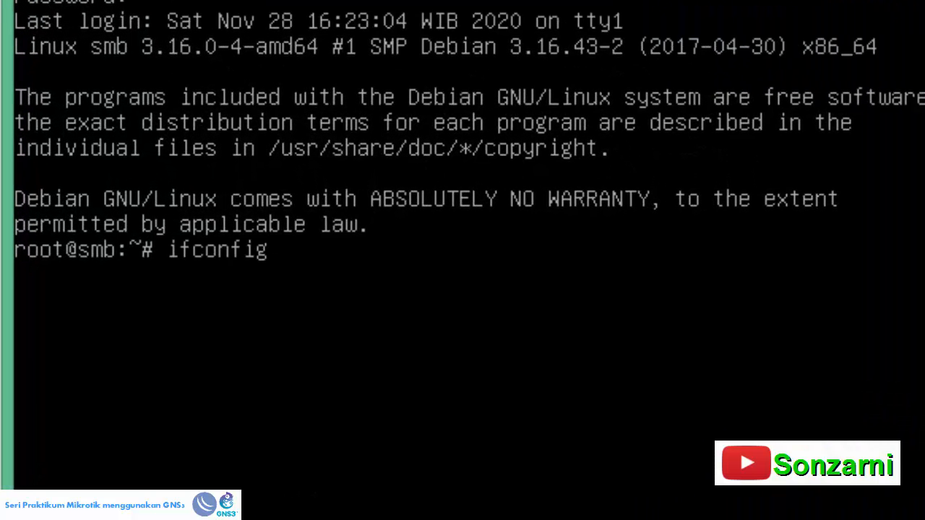
key("Return")
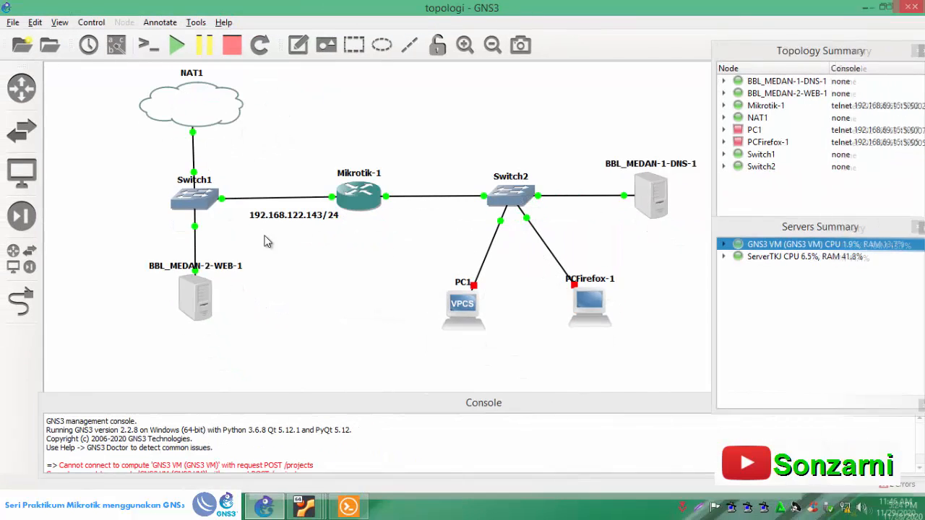
- In the GNS3 topology, add the note 192.168.122.154/24 beside the BBL_MEDAN-2-WEB-1 server
left_click(224, 310)
type("192")
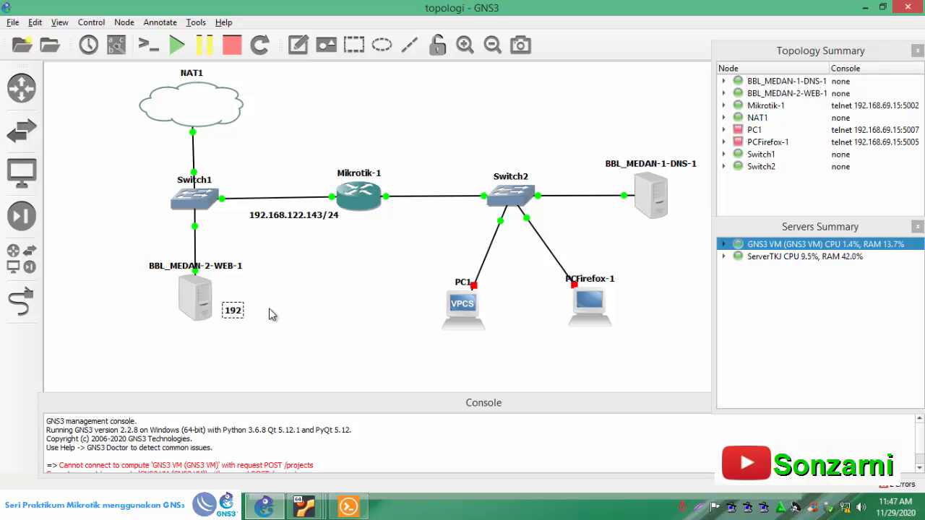
type(".168.122.154/24")
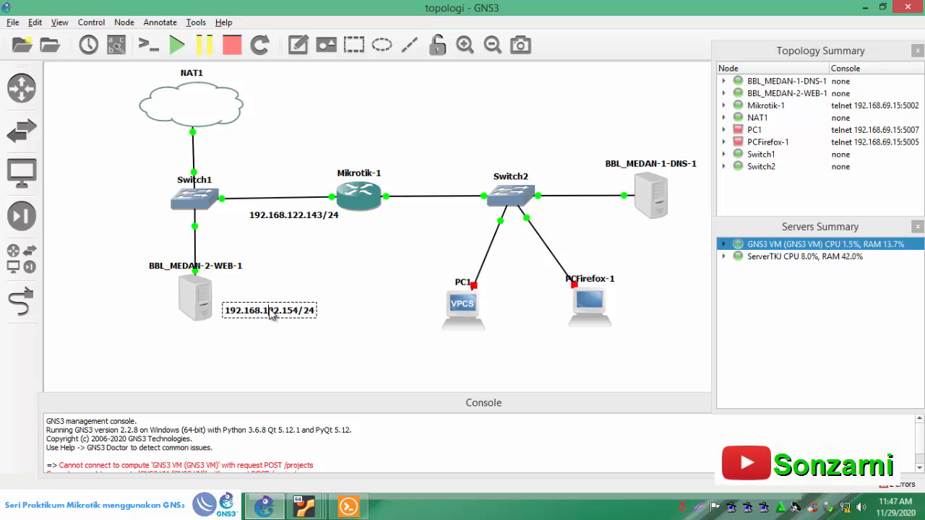
left_click(268, 334)
left_click_drag(269, 310, 263, 297)
left_click(267, 317)
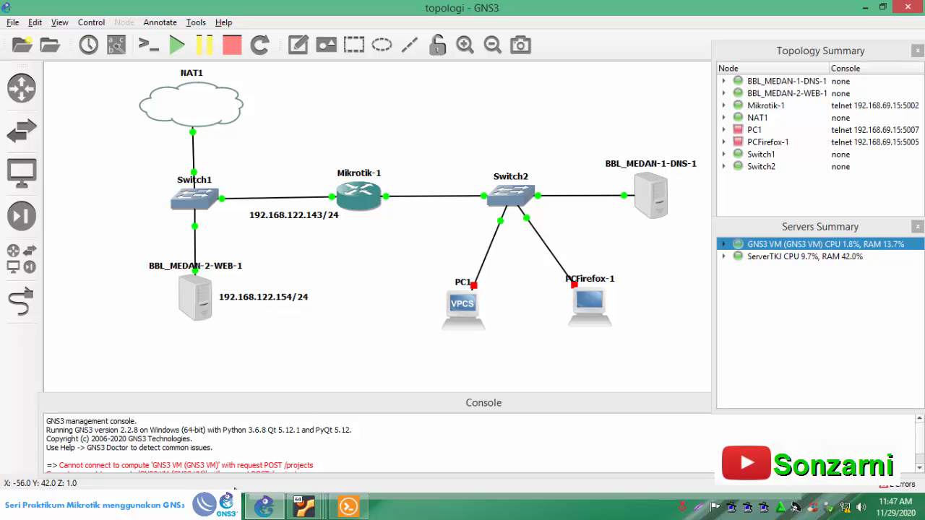
- Switch to the BBL_MEDAN-1 VirtualBox machine and log in as root with the account password
mouse_move(304, 507)
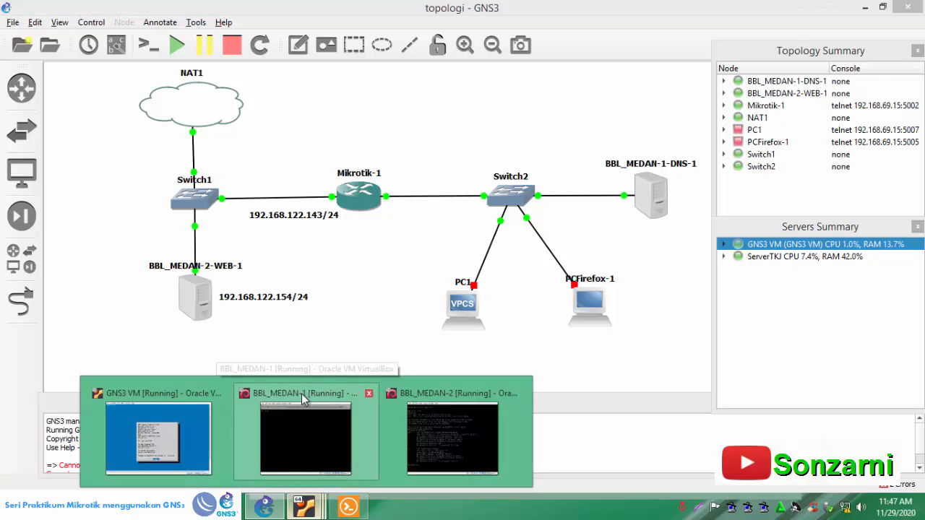
left_click(303, 394)
left_click(769, 87)
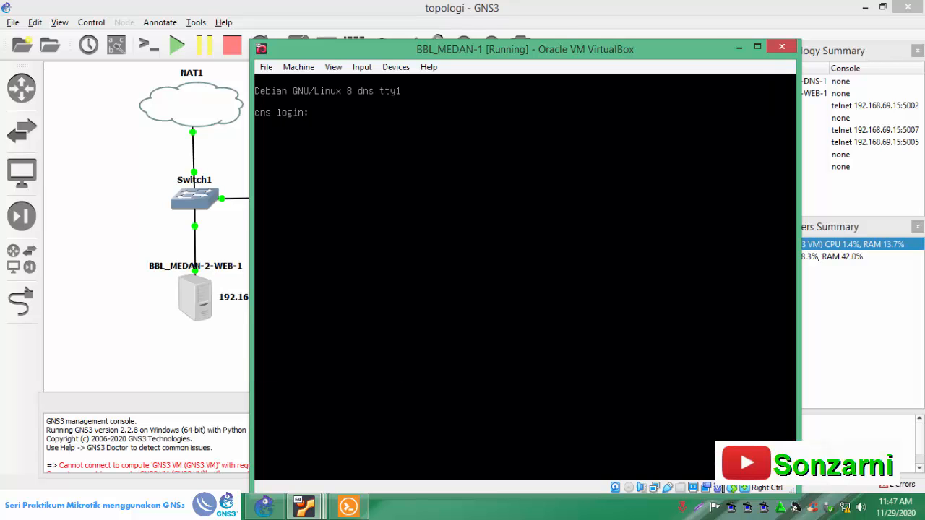
key("Return")
- Run ifconfig on BBL_MEDAN-1 to check the DNS server's IP address
key("Return")
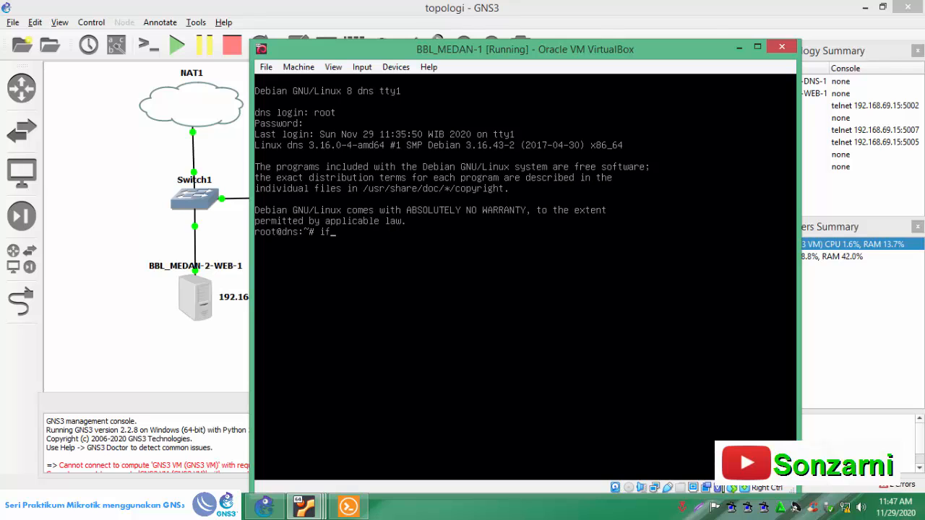
type("ifconfig")
key("Return")
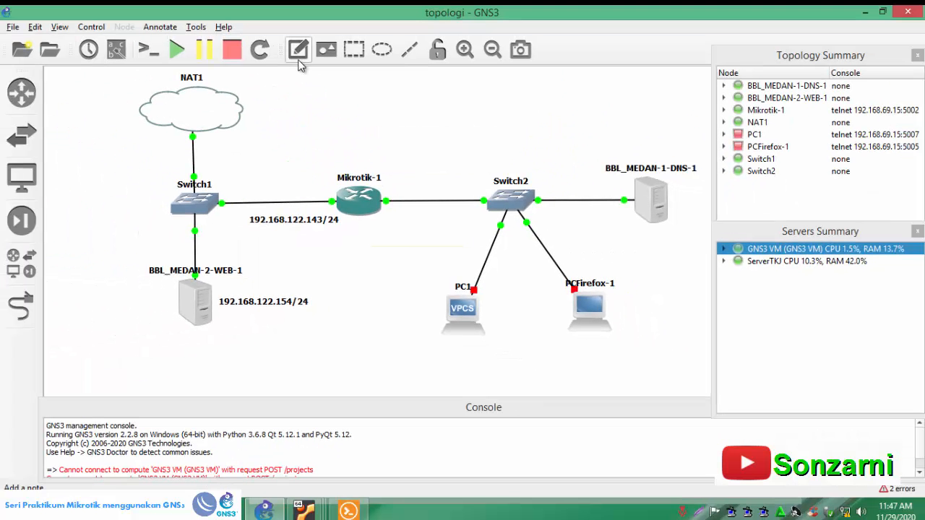
- In the GNS3 topology, add the note 192.168.20.1/24 beneath the BBL_MEDAN-1-DNS-1 server
left_click(618, 231)
type("192.168.20.1/24")
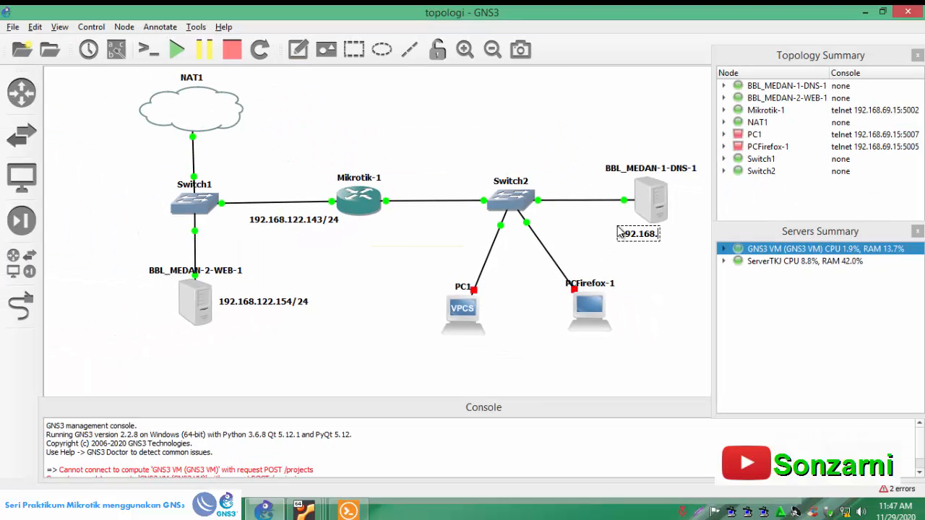
left_click(597, 244)
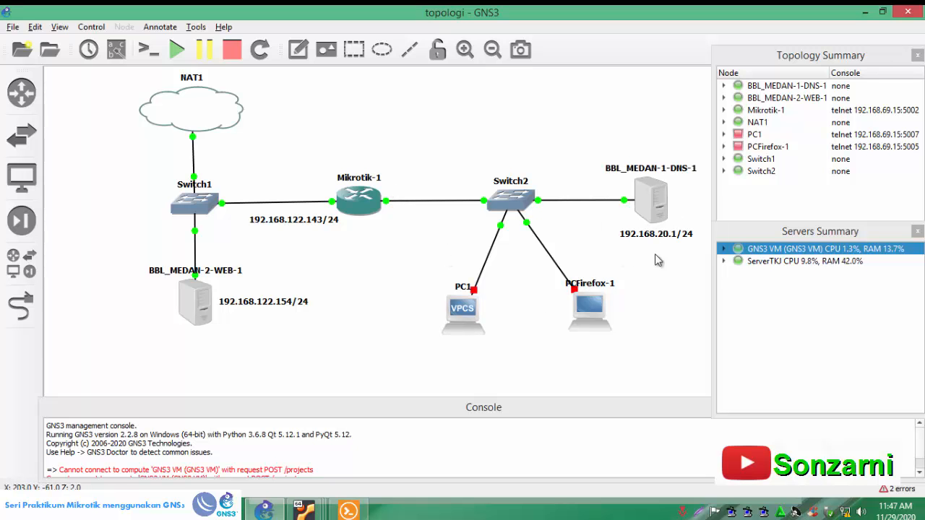
- Add the note 192.168.20.2/24 beneath the Mikrotik-1 to Switch2 link, on the router's Switch2 side
left_click(298, 50)
left_click(368, 225)
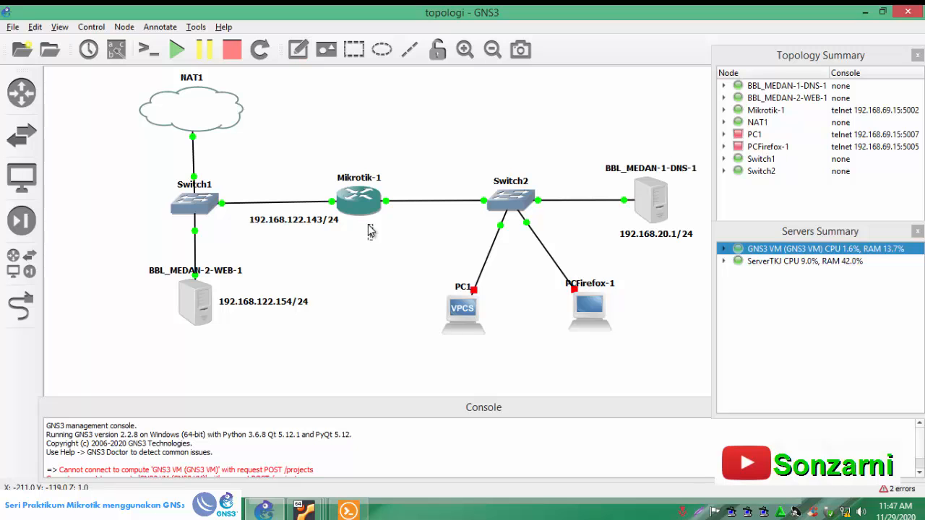
type("192.168.20.2/24")
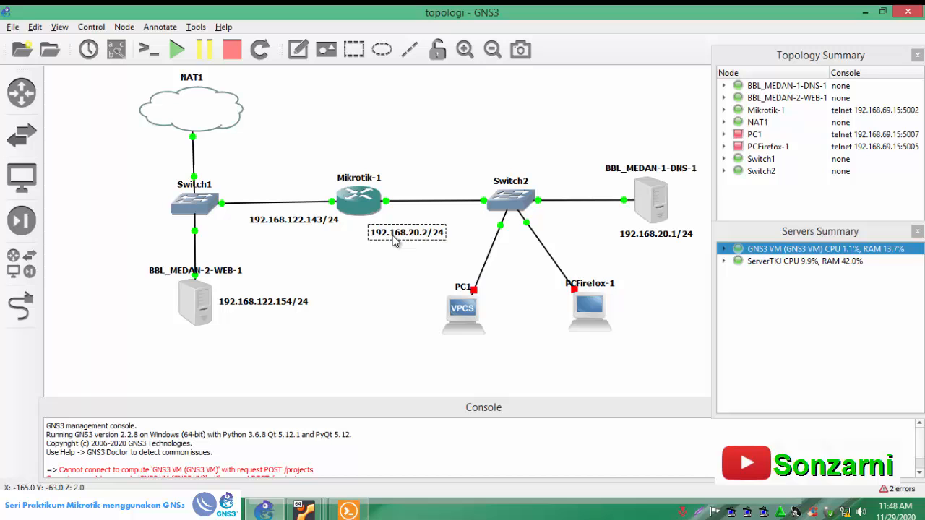
left_click_drag(395, 240, 394, 232)
left_click(399, 254)
- Add the note 192.168.20.3/24 and center it beneath PC1
left_click(298, 49)
left_click(436, 344)
type("192.168.")
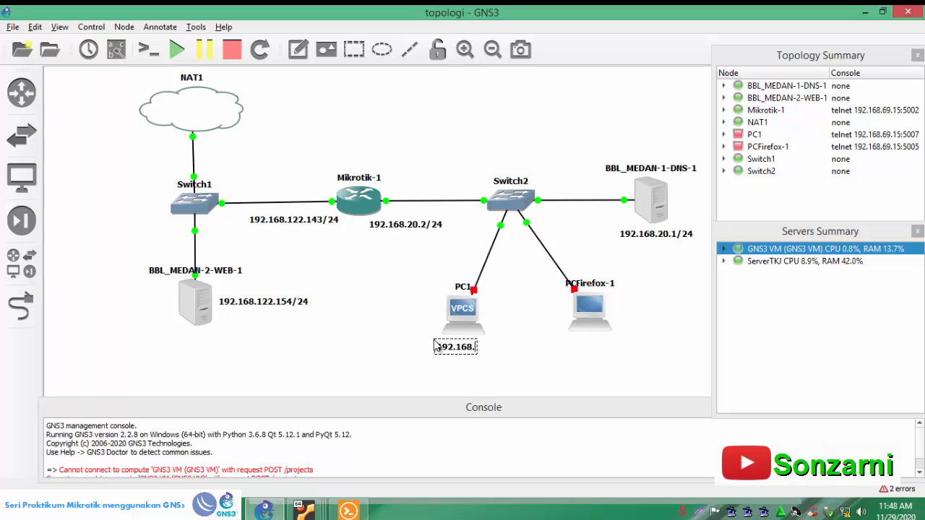
type("20.3/24")
left_click(501, 366)
left_click_drag(488, 350, 479, 347)
left_click(518, 357)
- Add the note 192.168.20.4/24 beneath the PCFirefox-1 node
left_click(298, 49)
left_click(573, 345)
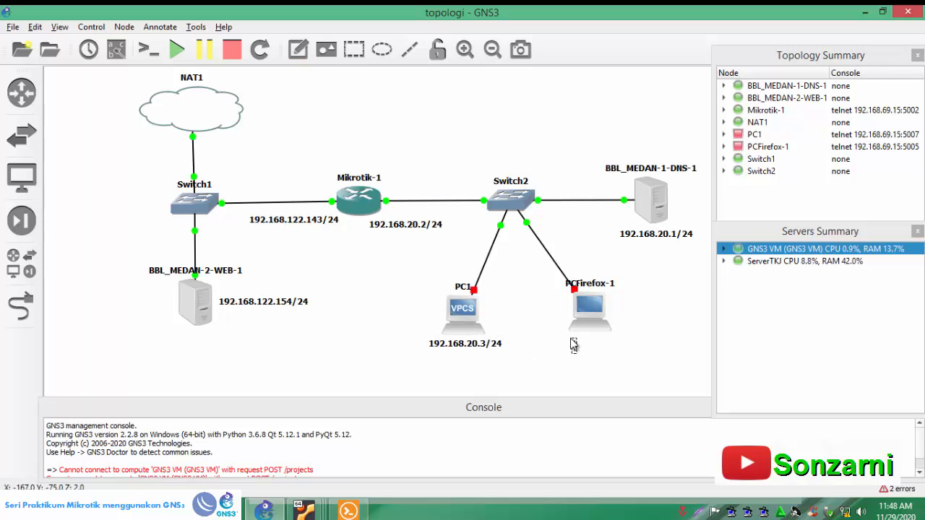
type("192.168.20.4/24")
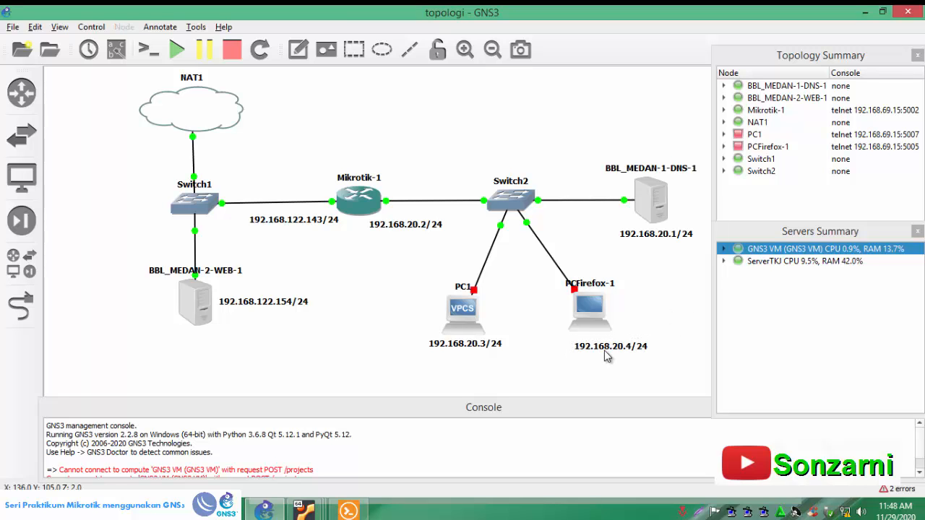
- Center the 192.168.20.4/24 note beneath the PCFirefox-1 node
left_click_drag(610, 351, 585, 349)
left_click(640, 329)
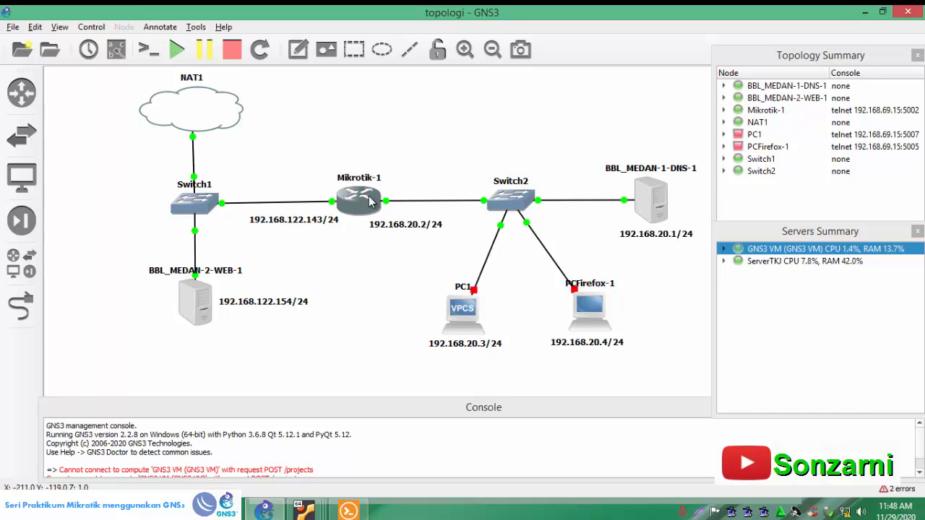
- In the Mikrotik-1 console, list the router's interfaces with interface print and compare them with the topology
mouse_move(377, 208)
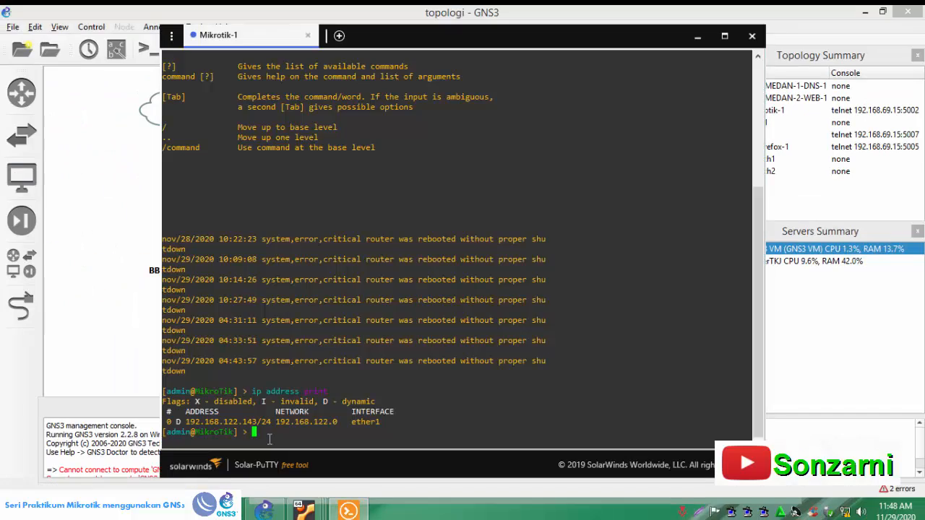
type("terface ")
type("print")
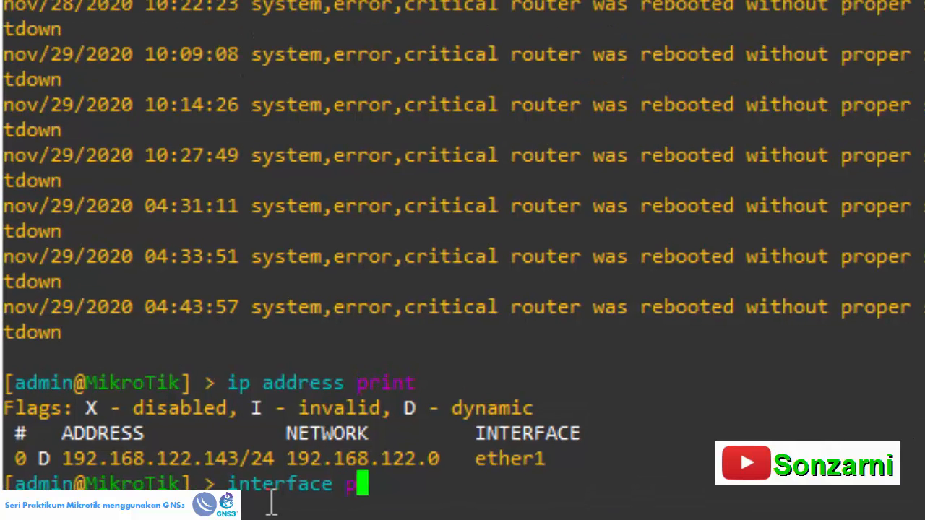
key("Return")
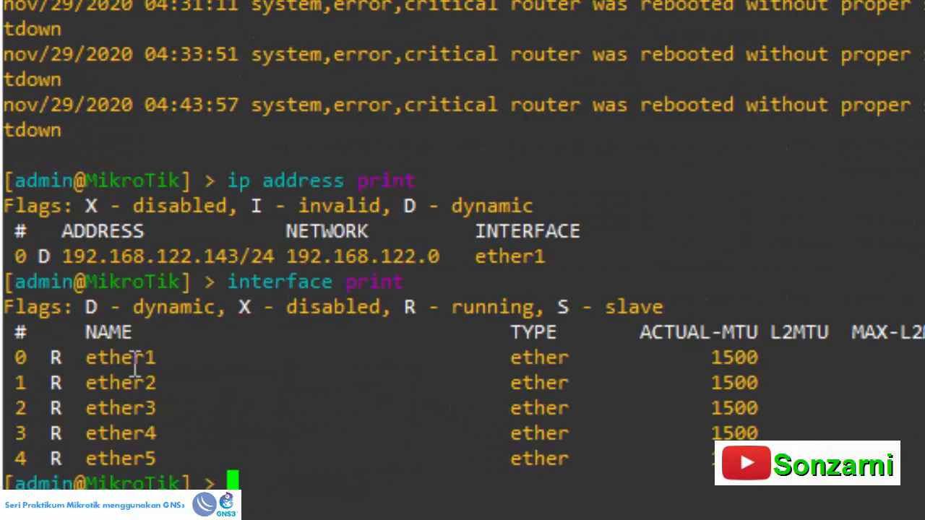
left_click_drag(140, 358, 156, 357)
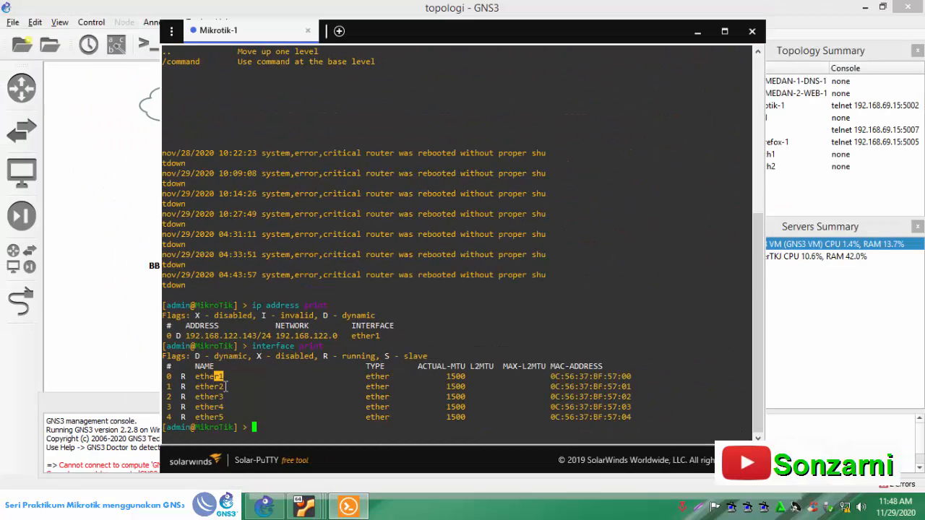
left_click(47, 245)
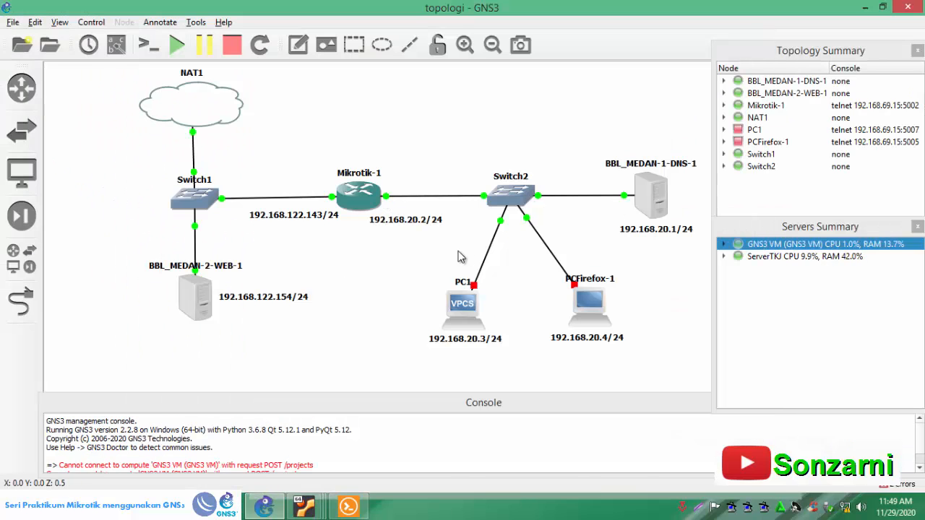
- In the Mikrotik-1 console, add the IP address 192.168.20.2/24 to interface ether2
left_click(348, 506)
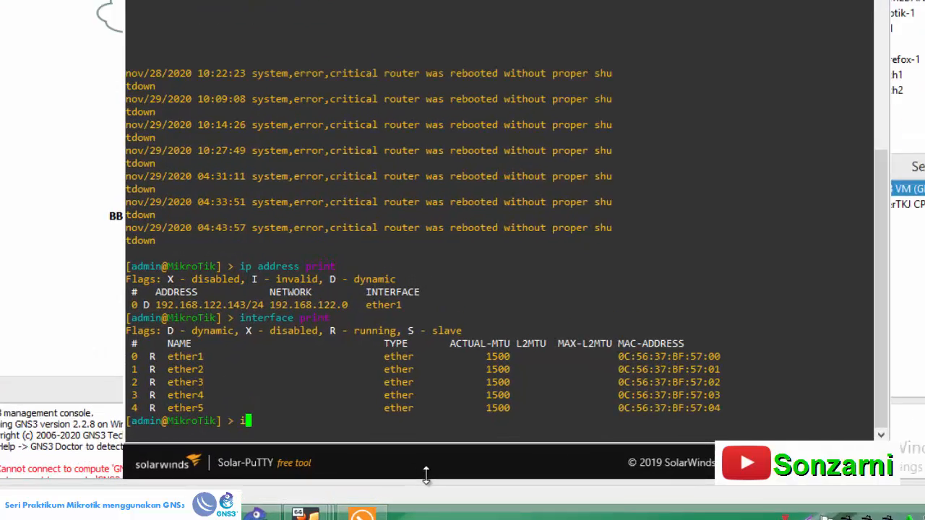
type("ip address ")
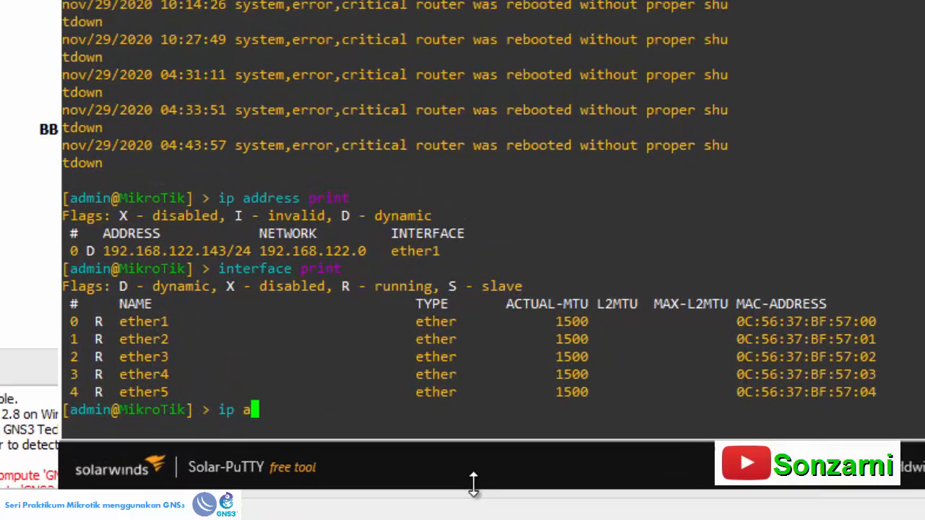
type("add ")
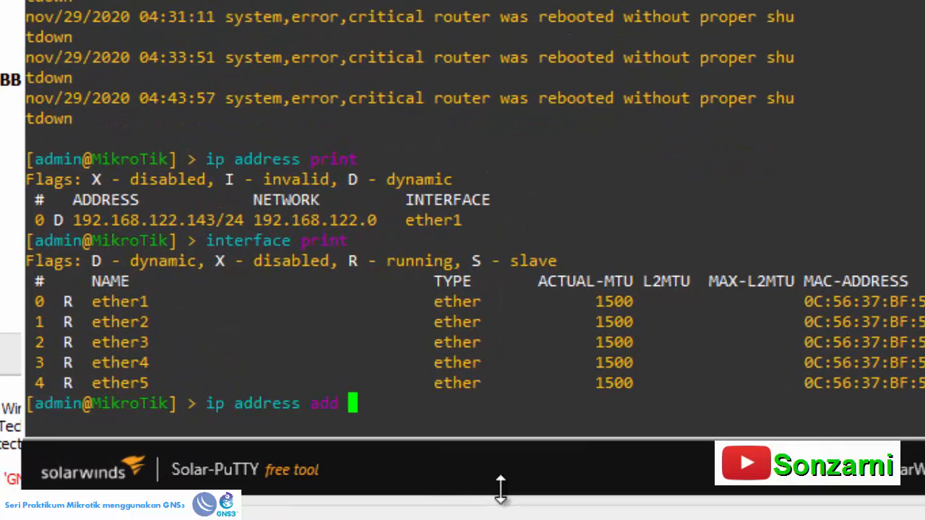
type("address=192.")
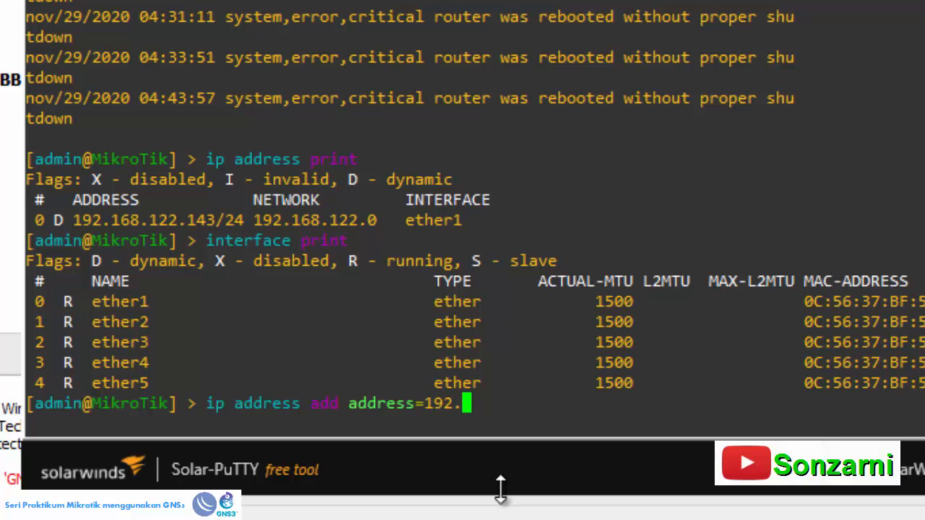
type("168.20.2/24 in")
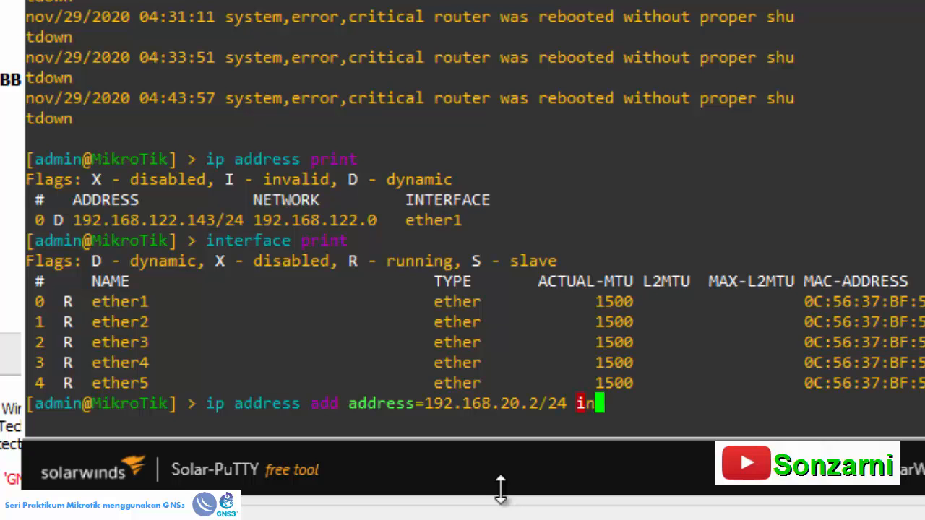
key("Tab")
type("ether")
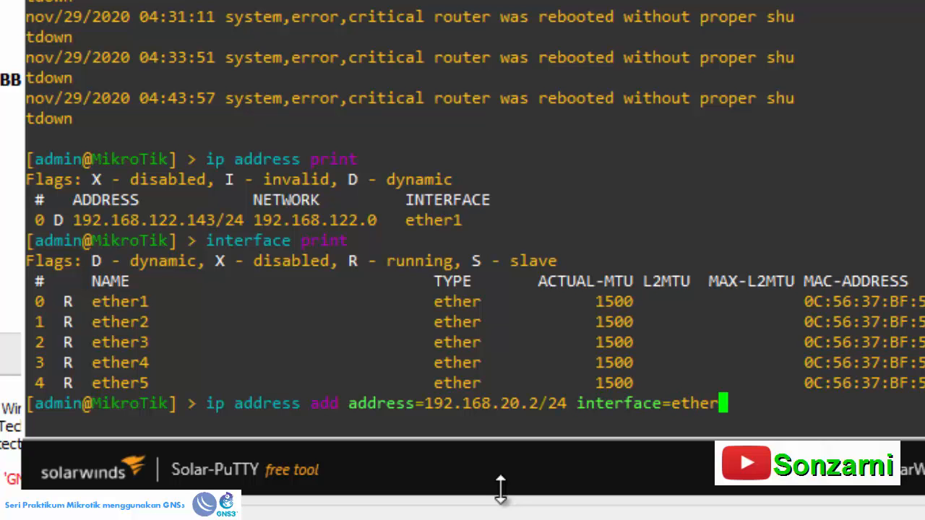
type("2")
key("Return")
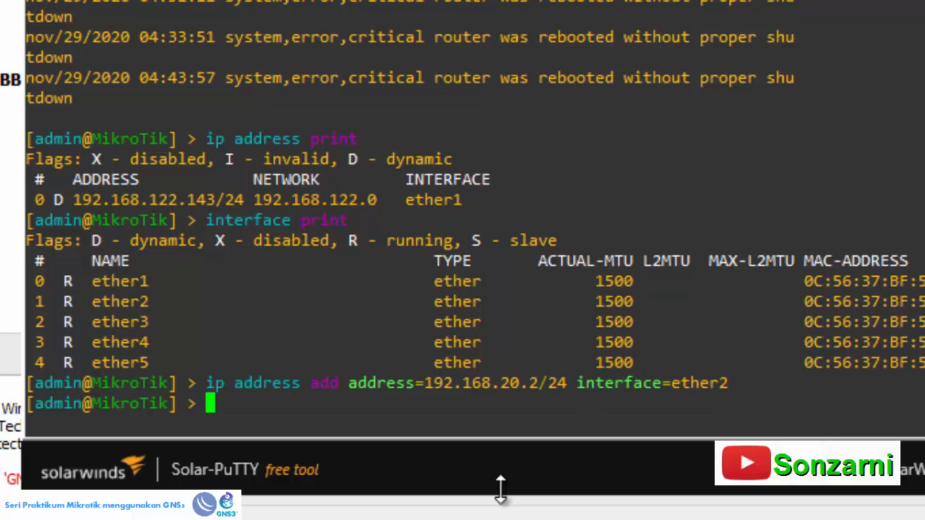
- Print the router's IP addresses and check the entry for ether2
type("ip ad")
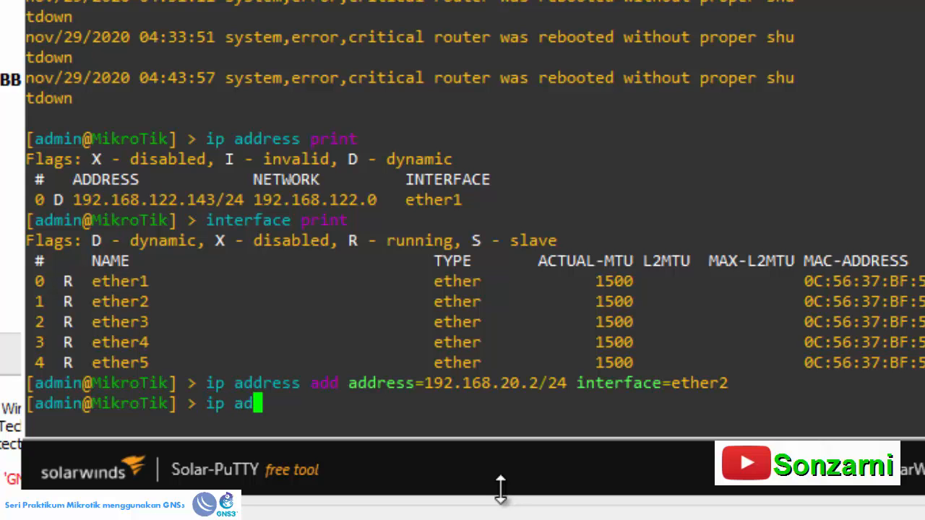
key("Tab")
type("pr")
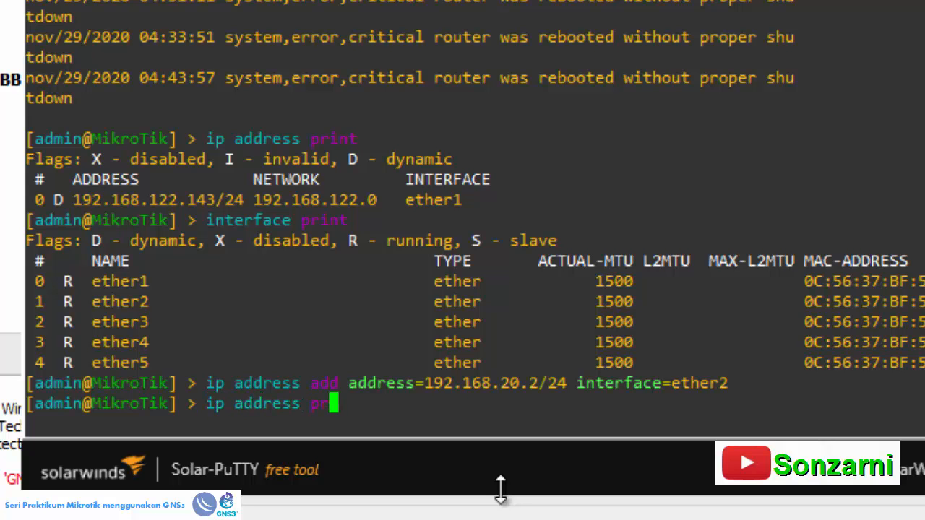
key("Tab")
key("Return")
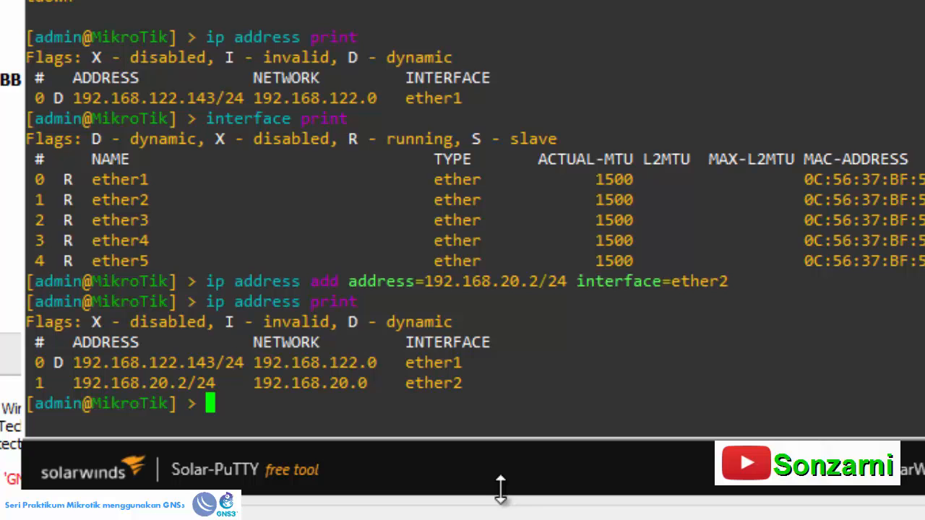
left_click_drag(75, 383, 469, 376)
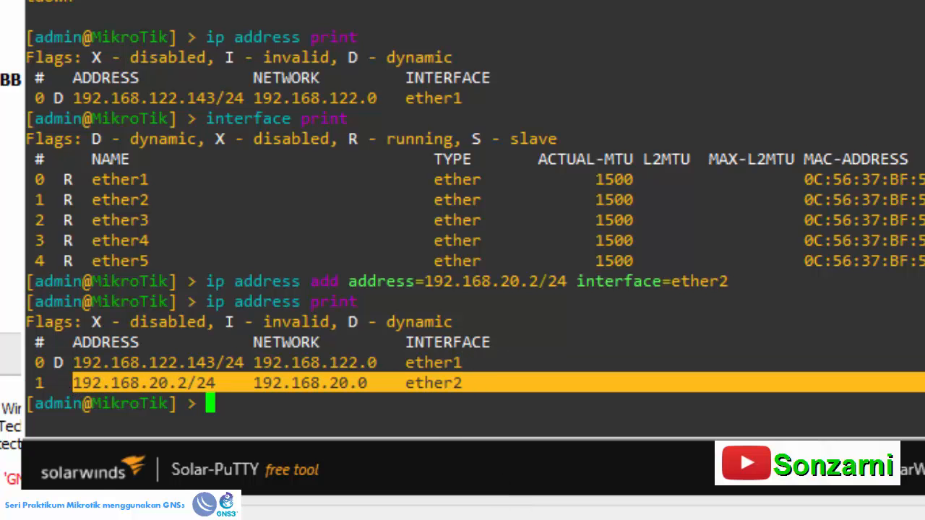
- Ping the DNS server at 192.168.20.1 from the router, and stop the ping after a few replies
left_click(229, 399)
type("ping 19")
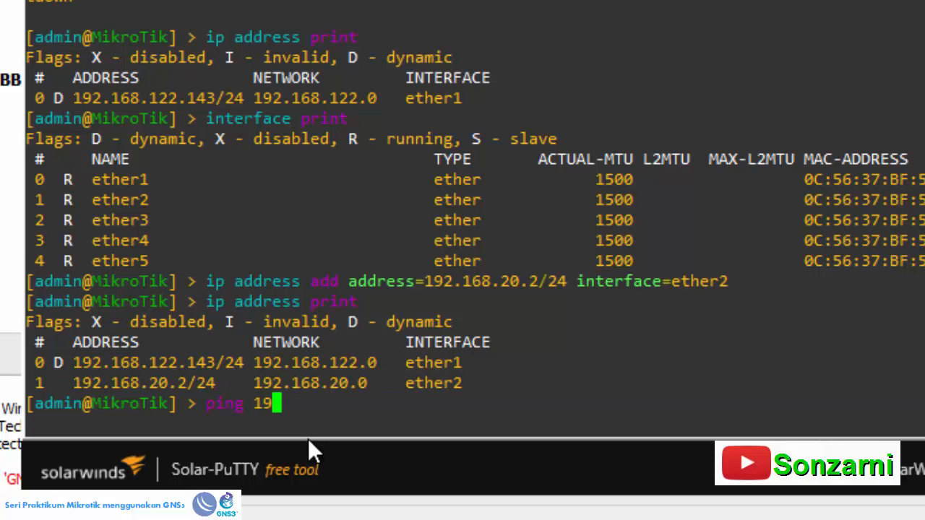
type("2.168.20.1")
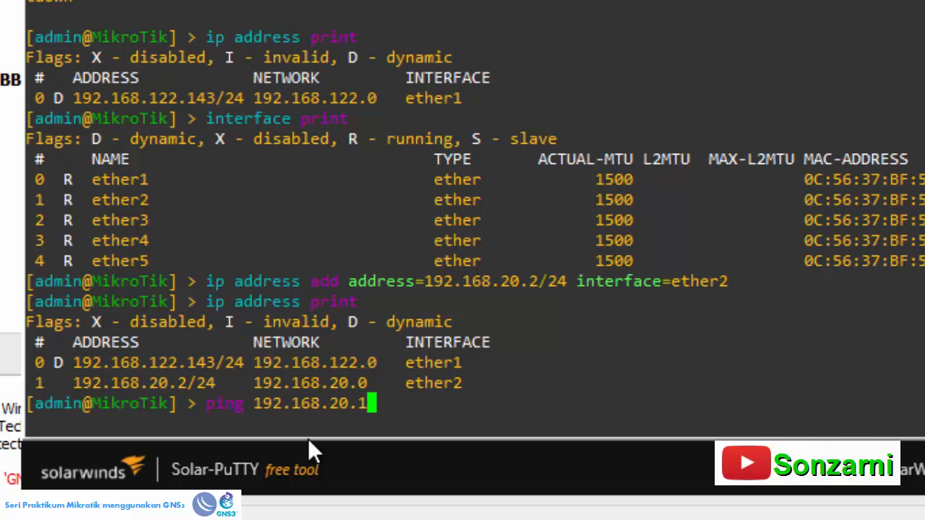
key("Return")
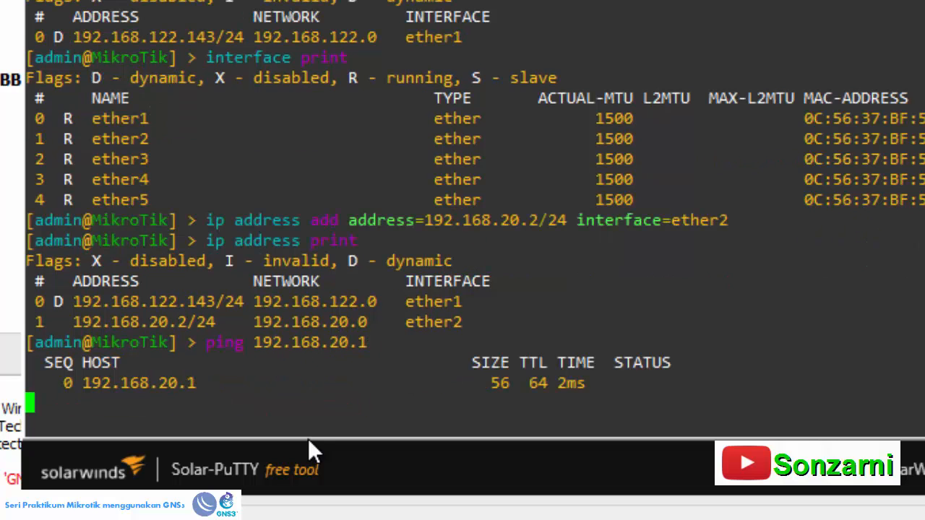
key("ctrl+c")
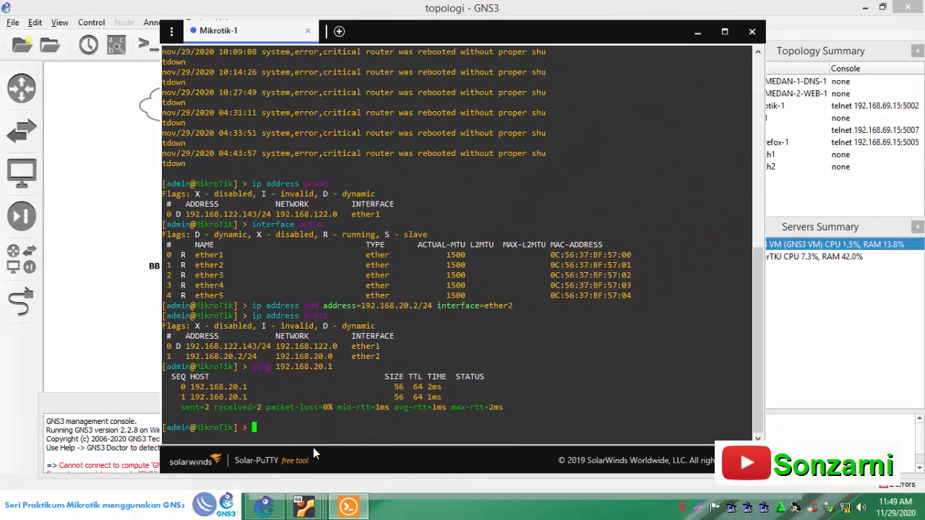
- Back in the GNS3 topology, start the PC1 and PCFirefox-1 nodes
left_click(147, 336)
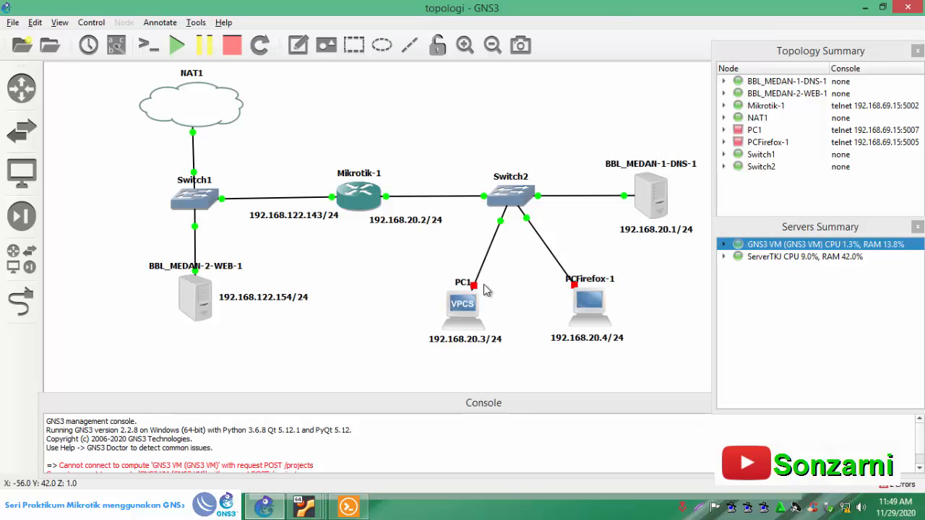
right_click(465, 315)
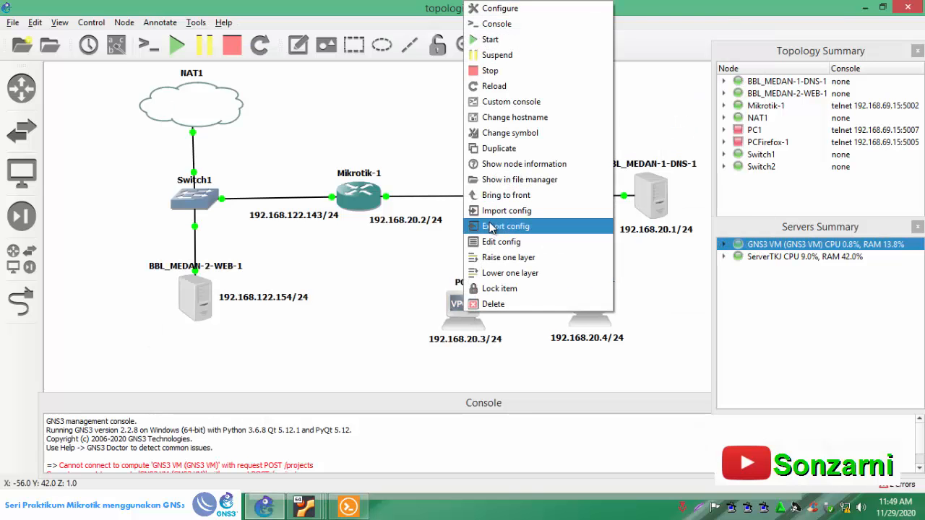
left_click(481, 36)
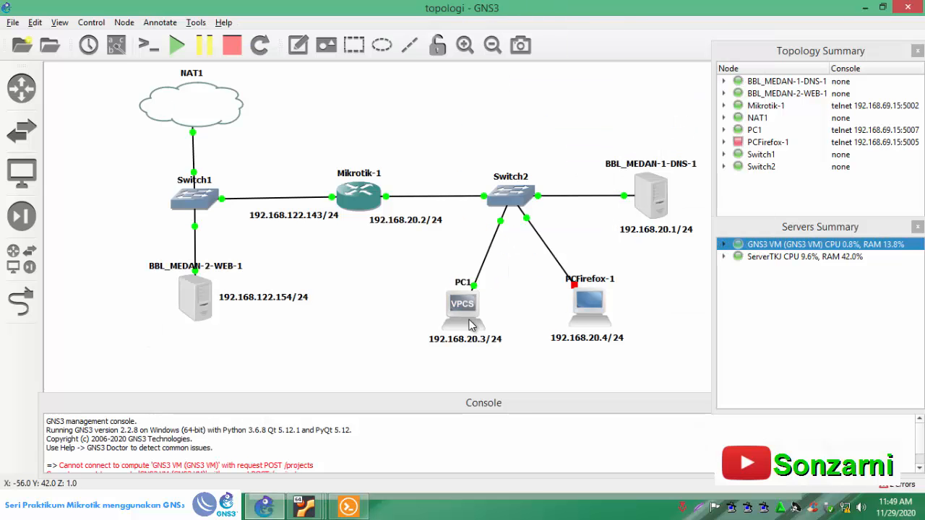
right_click(592, 311)
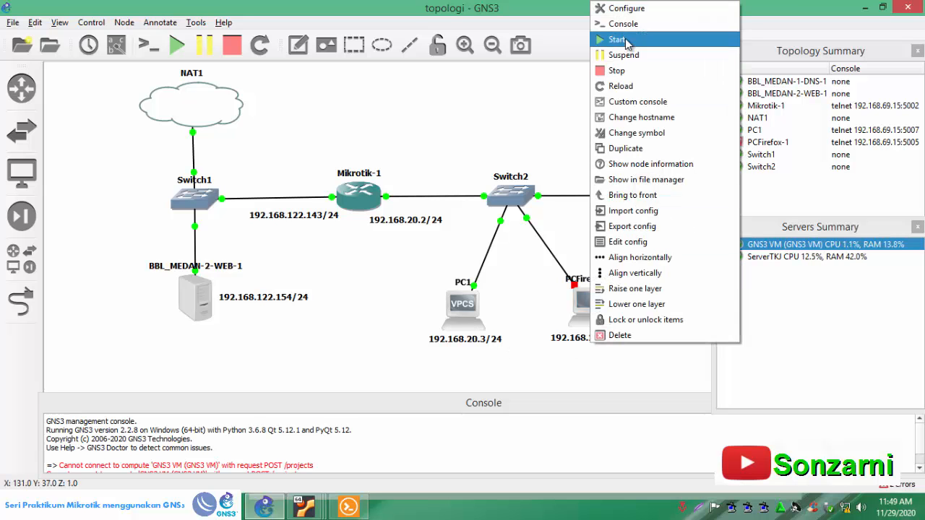
left_click(614, 36)
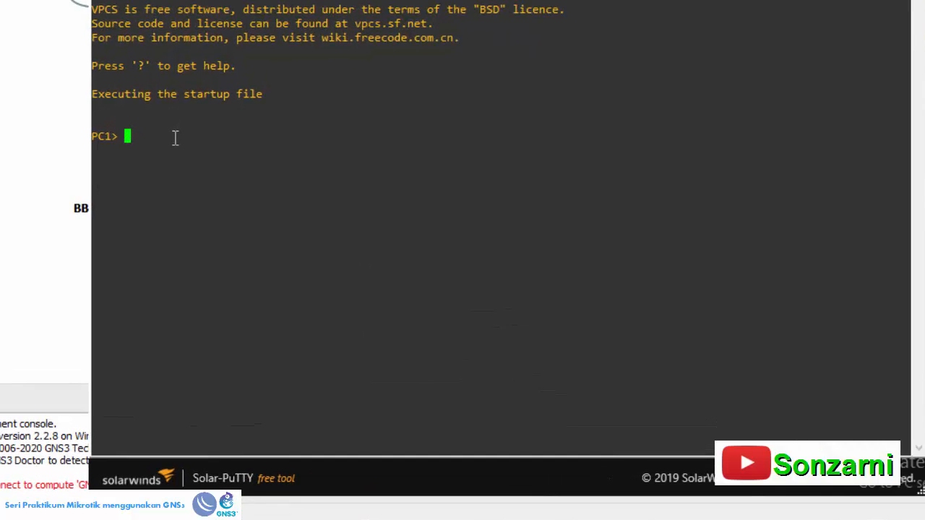
- In the PC1 console, display the current IP configuration with show ip
type("sh")
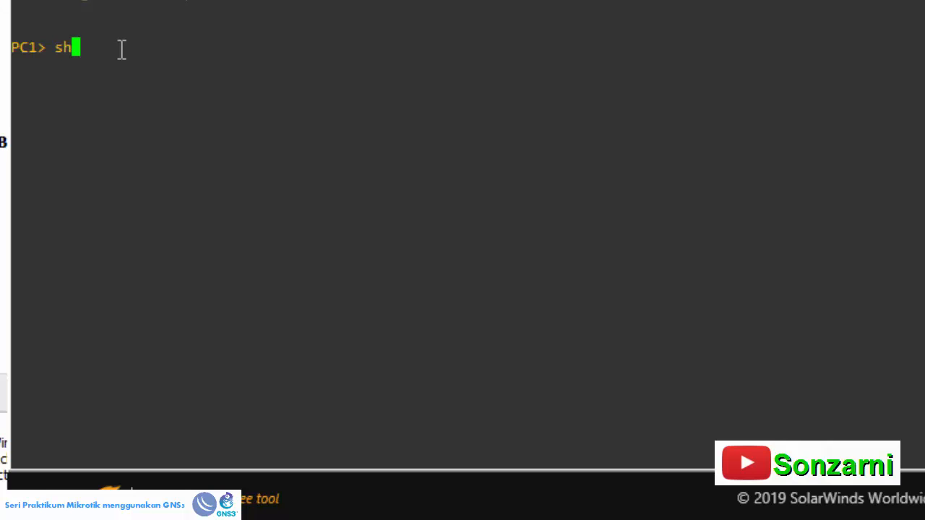
type("ow ip")
key("Return")
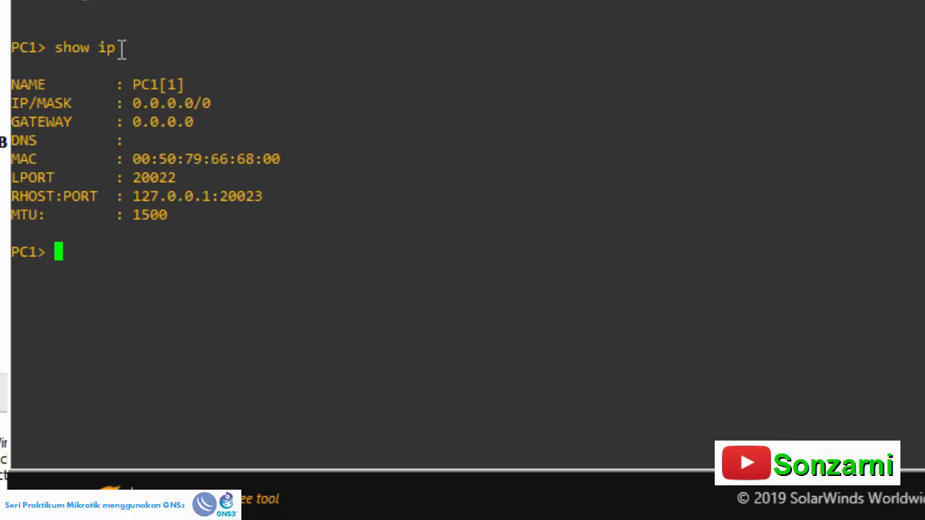
- Assign PC1 the IP address 192.168.20.3 with netmask 255.255.255.0 and gateway 192.168.20.2
type("ip 192.168.20.32")
key("BackSpace")
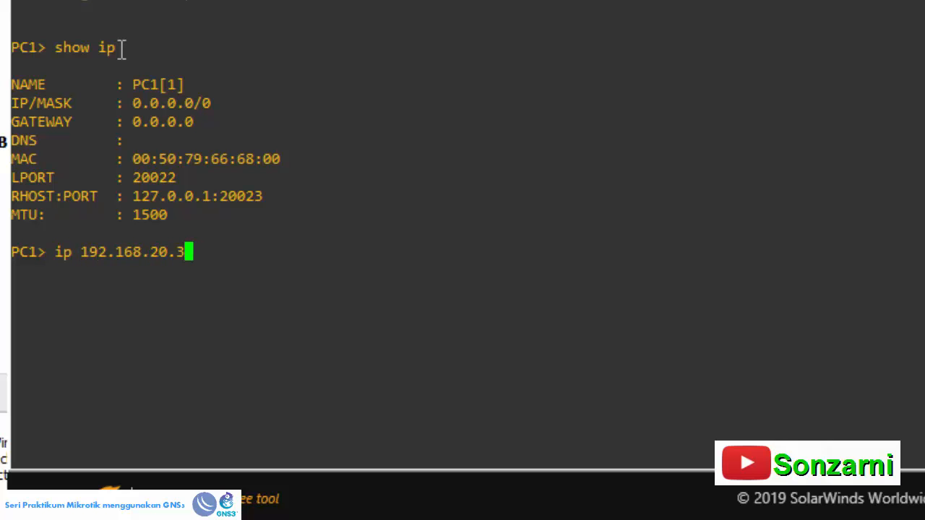
type("255.255.255.0")
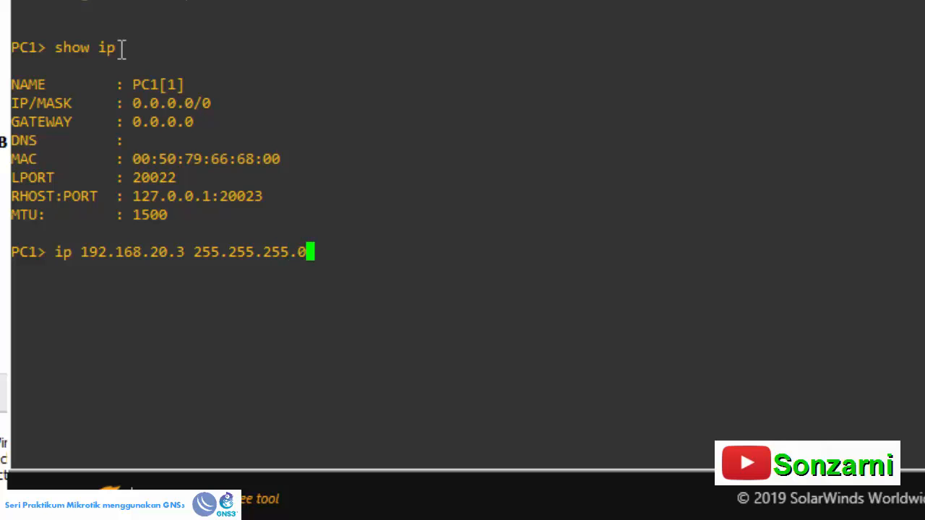
type(" 192.168.20.1")
left_click_drag(71, 251, 432, 252)
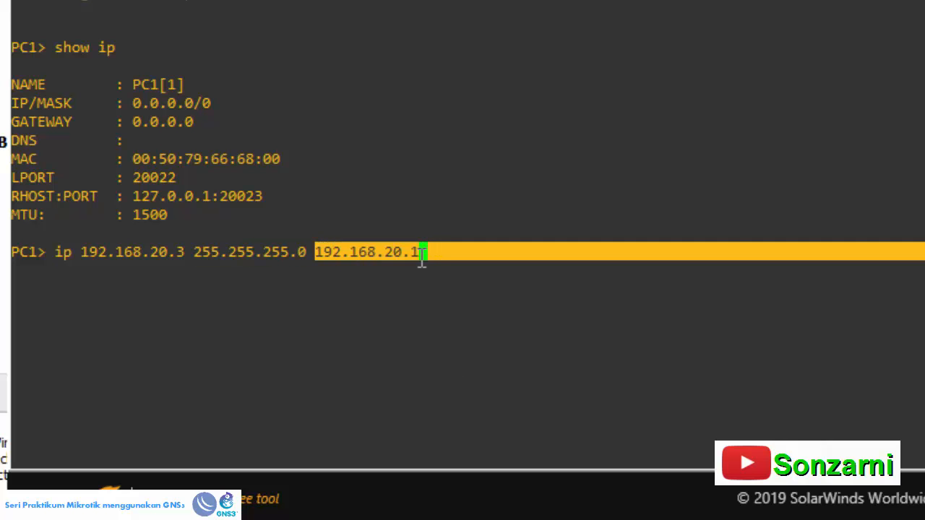
left_click(439, 261)
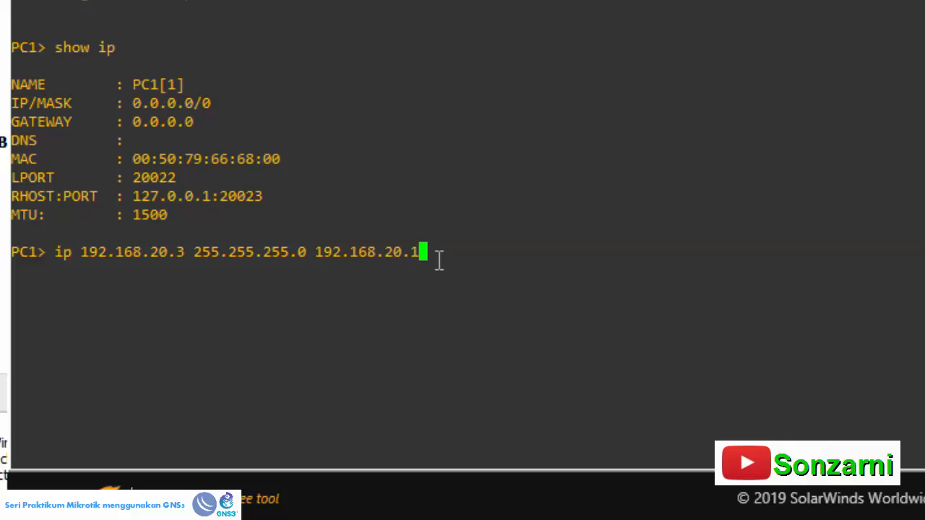
key("BackSpace")
type("2")
key("Return")
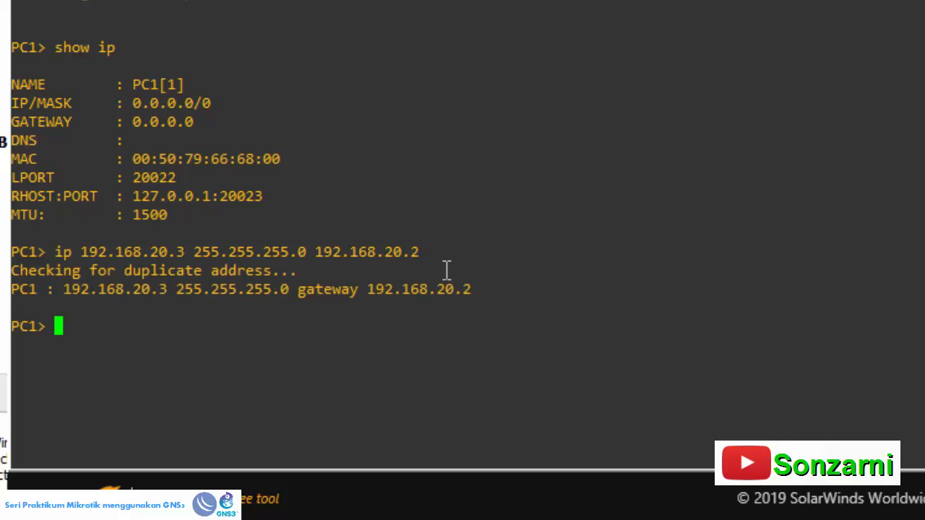
- Display PC1's IP configuration again with sh ip and check its address and gateway lines
type("sh ip")
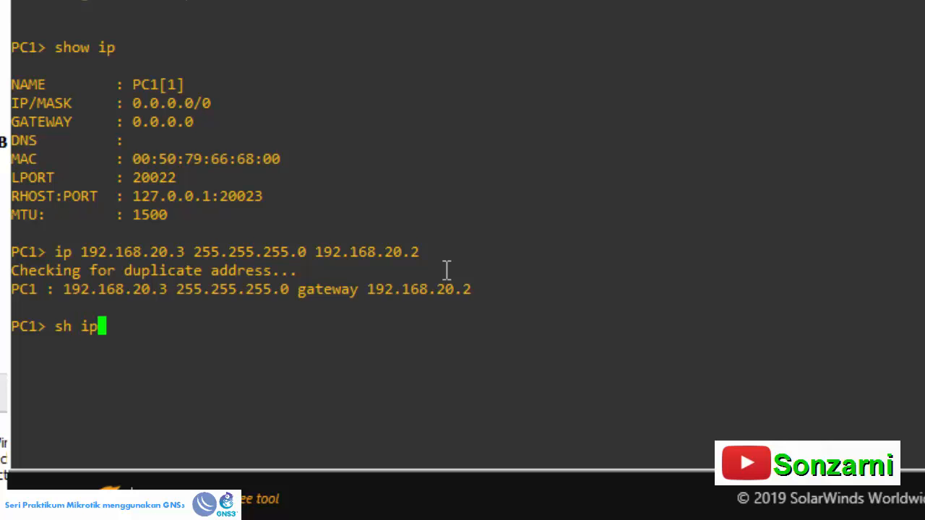
key("Return")
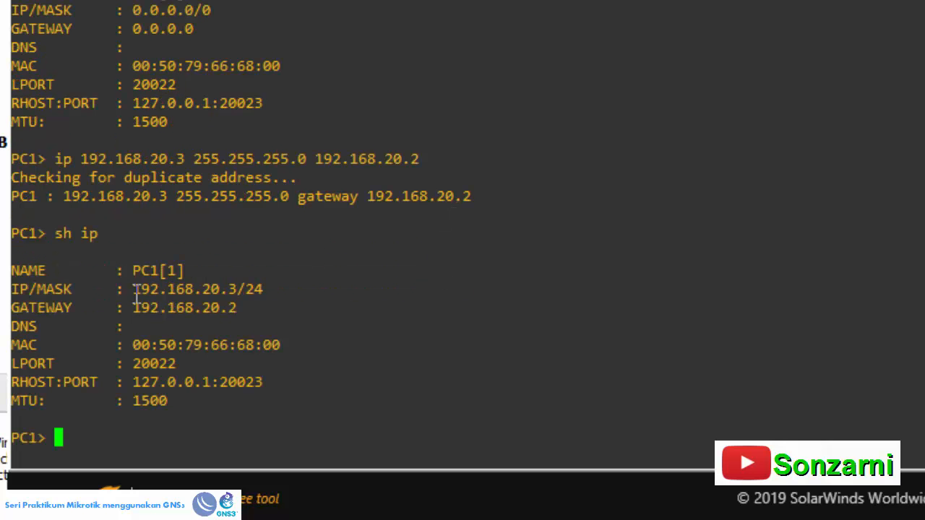
left_click_drag(136, 292, 279, 275)
left_click_drag(246, 309, 148, 302)
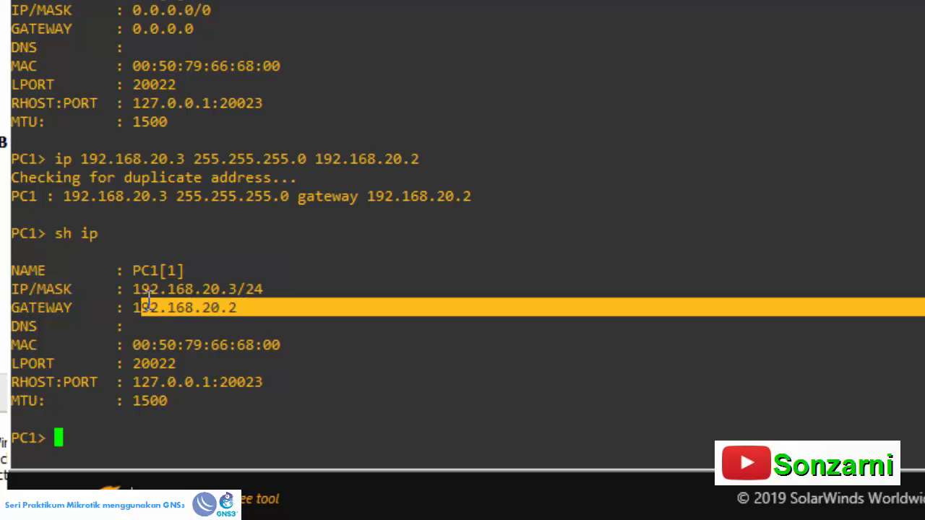
- Set PC1's DNS servers to 192.168.20.1 and 192.168.20.2, checking the addresses against the GNS3 topology before running the command
left_click(136, 324)
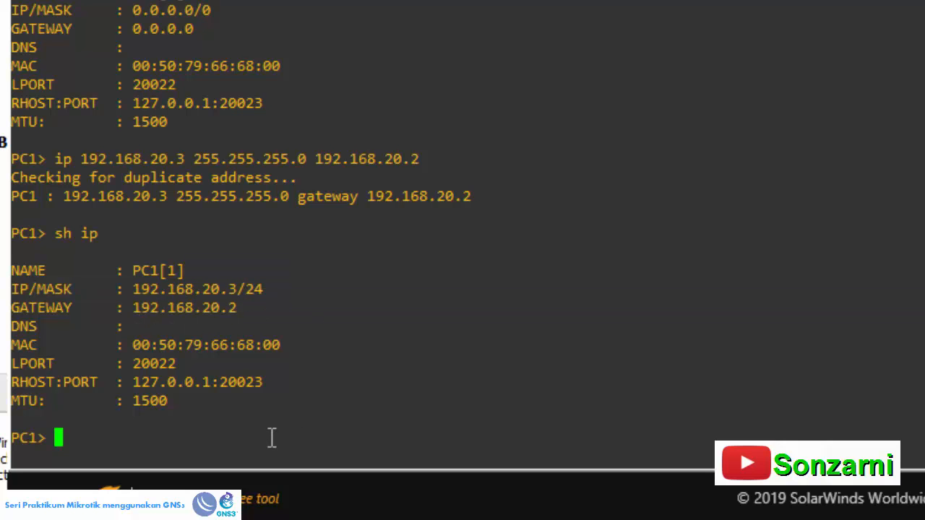
type("ip")
type("dn")
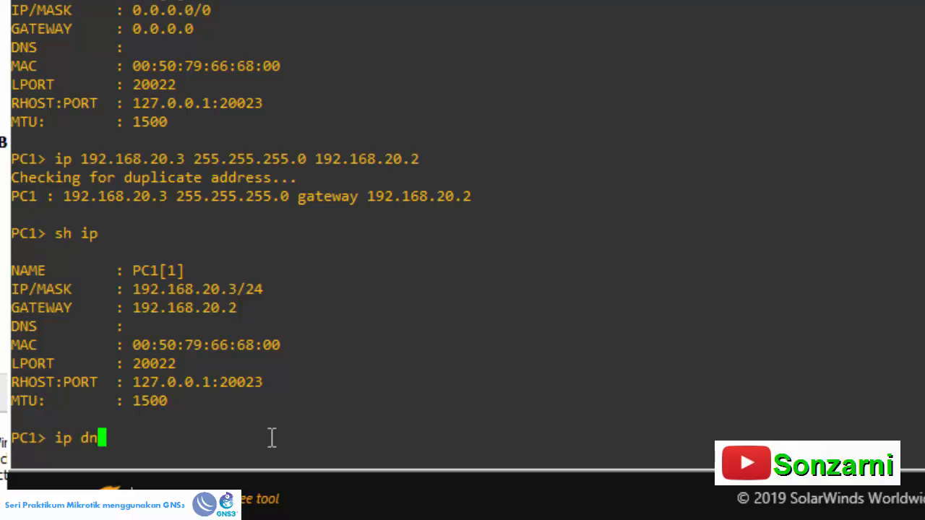
type("s 192")
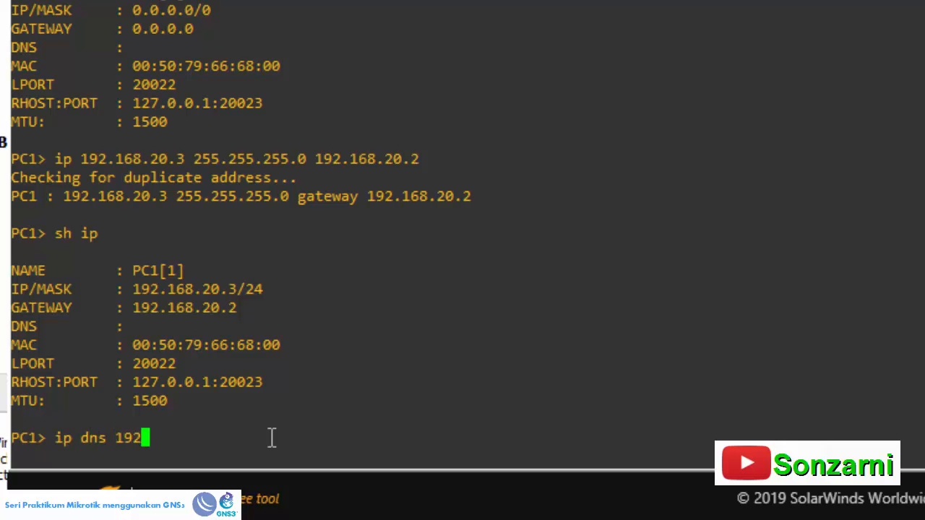
type(".168.20.")
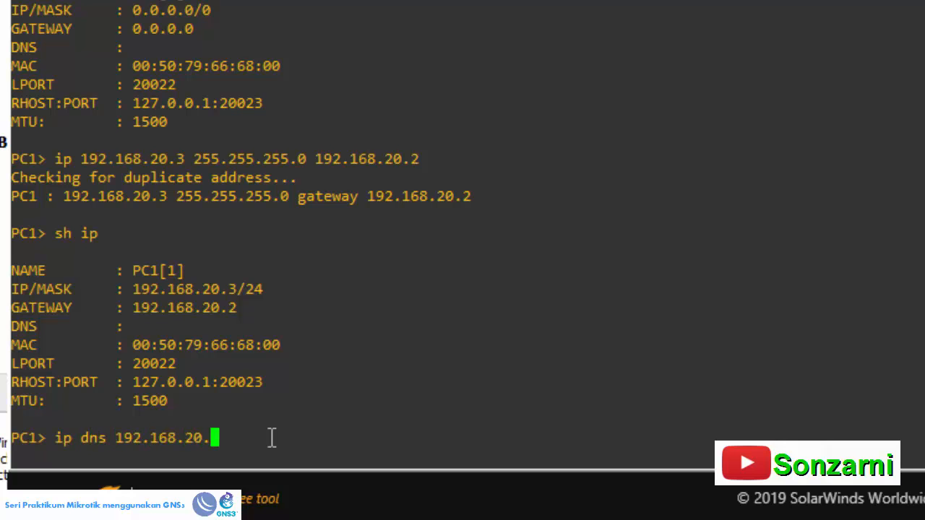
type("1 192.168.20.2")
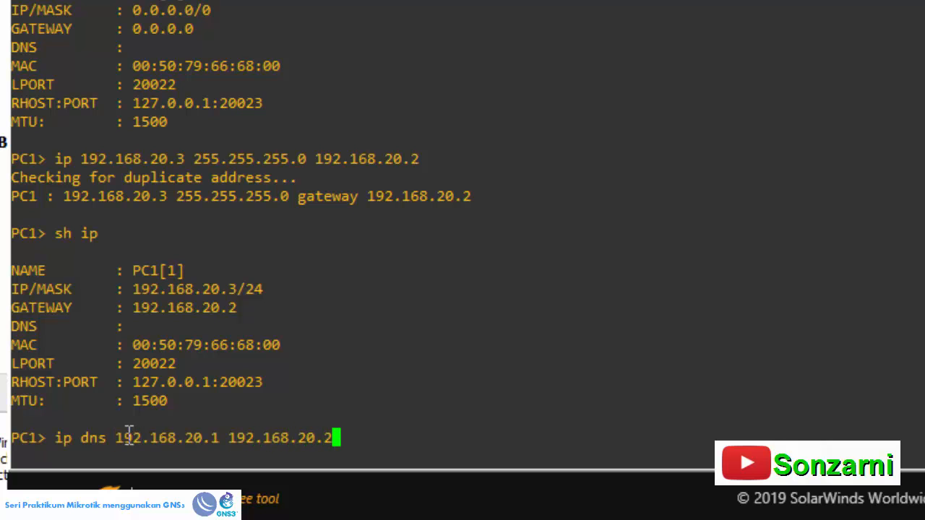
left_click_drag(108, 437, 218, 437)
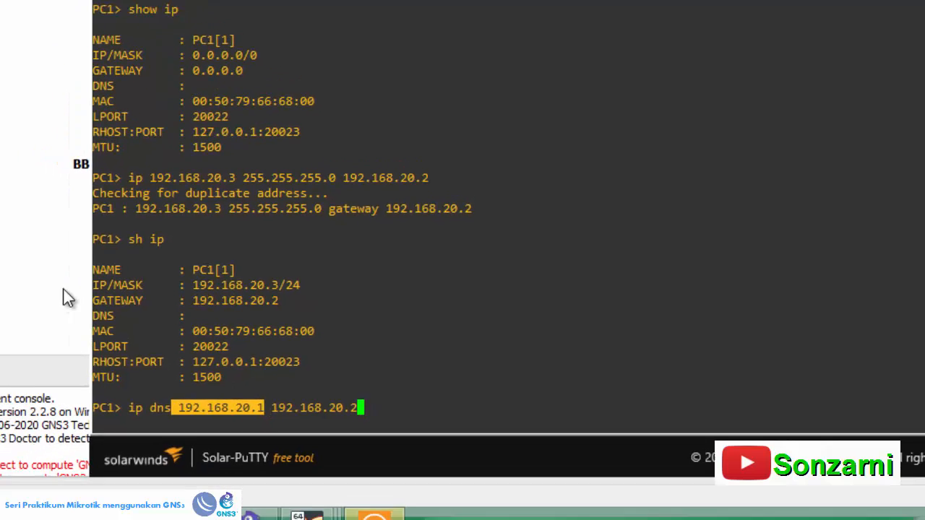
left_click(64, 290)
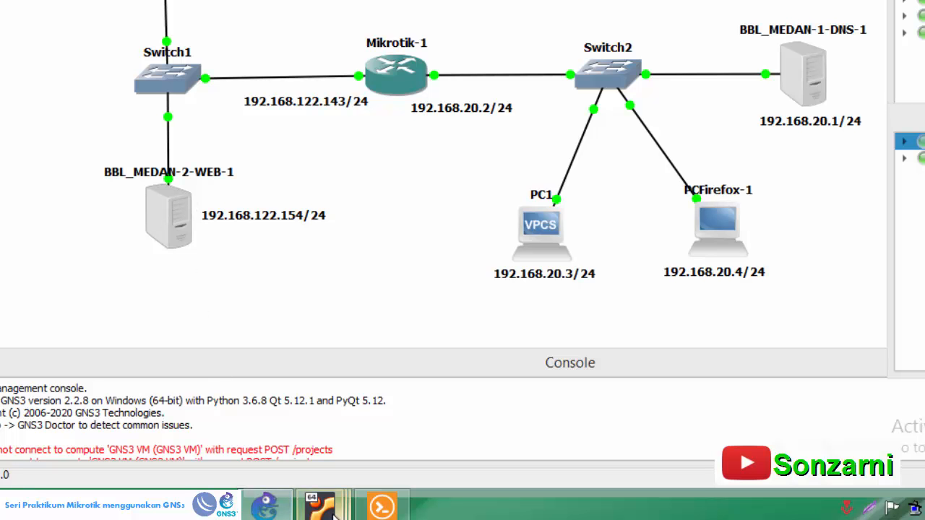
left_click(372, 508)
left_click_drag(287, 397, 367, 398)
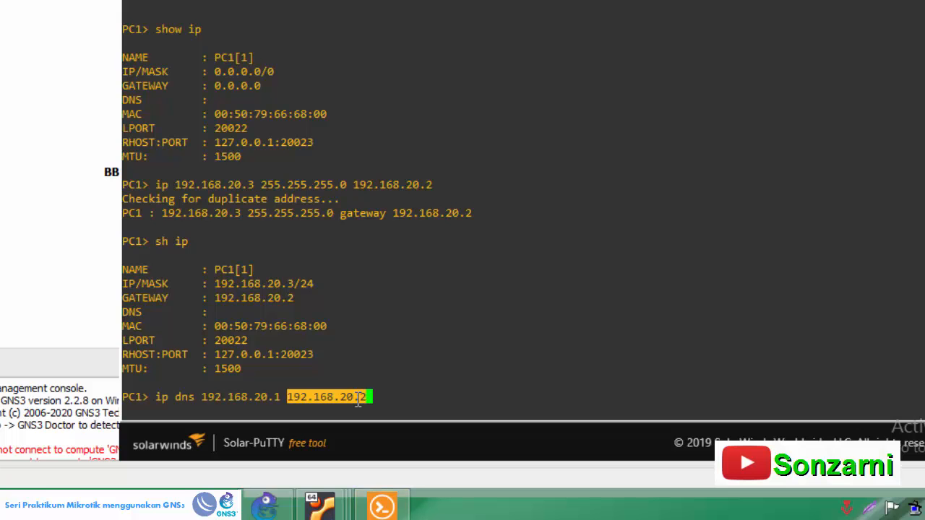
left_click(99, 274)
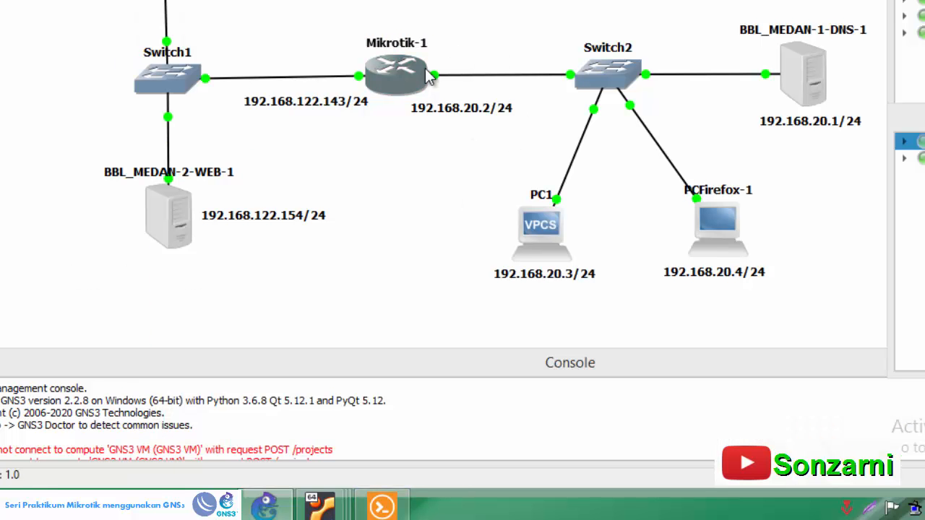
mouse_move(410, 65)
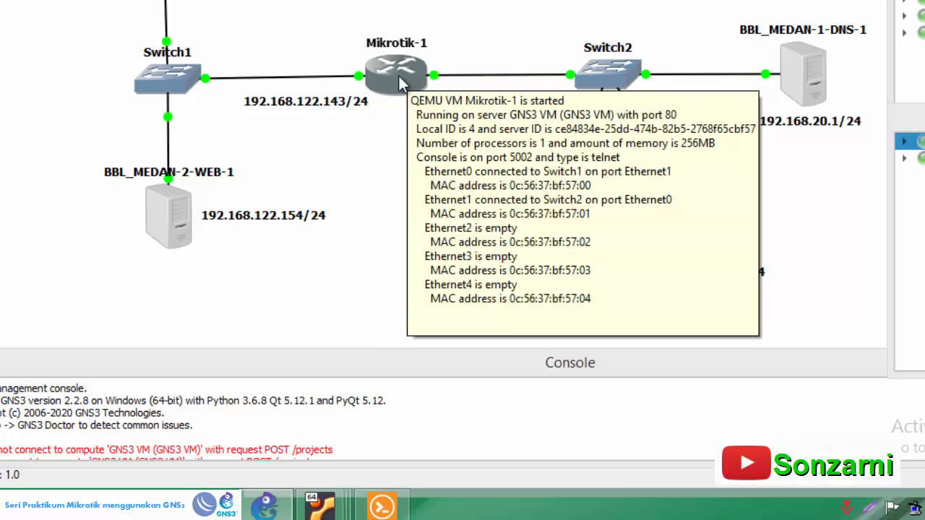
left_click(381, 506)
left_click(414, 391)
key("Return")
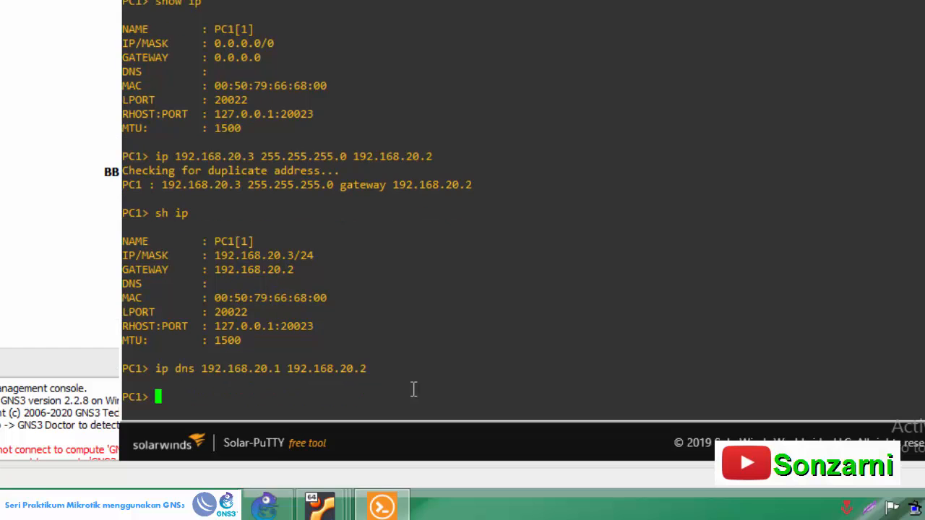
- Test the connection from PC1 to the Mikrotik gateway by pinging 192.168.20.2, and stop the ping after some replies
type("ping 192.168.")
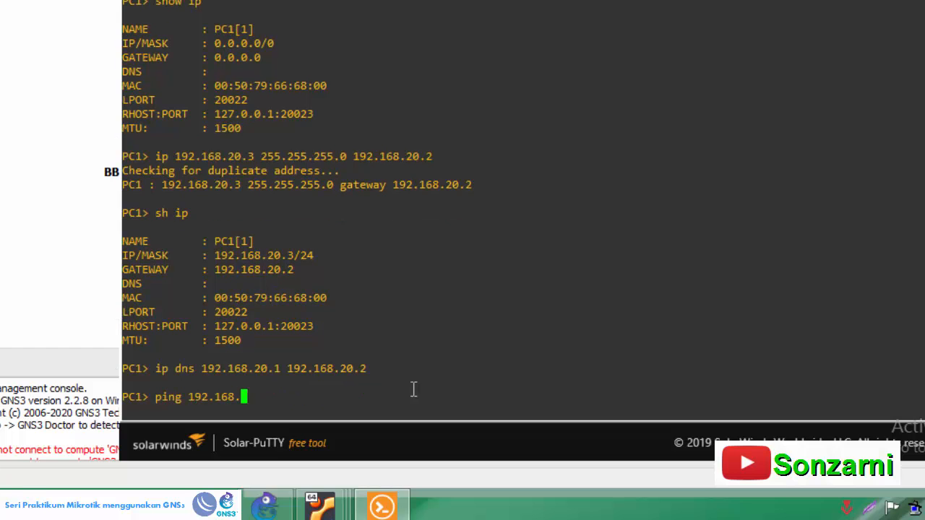
type("20.2")
key("Return")
key("ctrl+c")
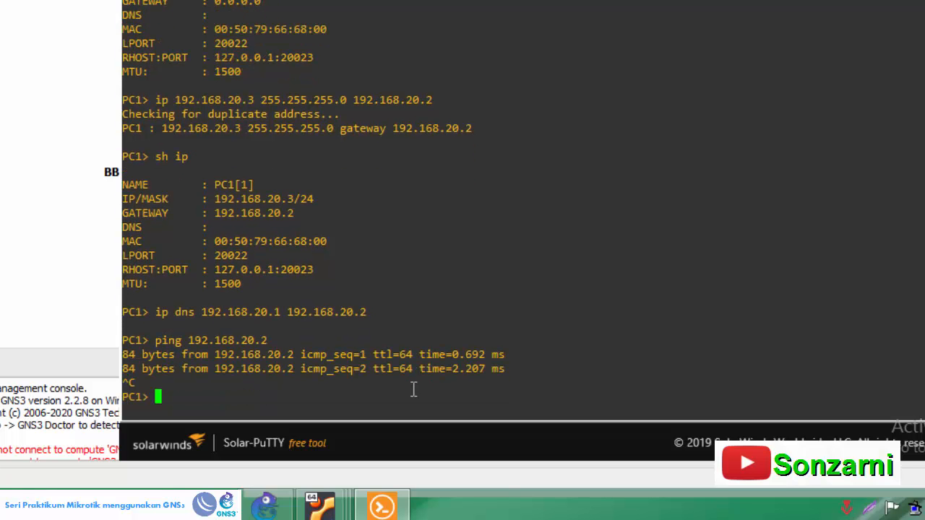
- Ping the DNS server at 192.168.20.1 from PC1 and stop the ping after some replies
key("Up")
key("BackSpace")
type("1")
key("Return")
key("ctrl+c")
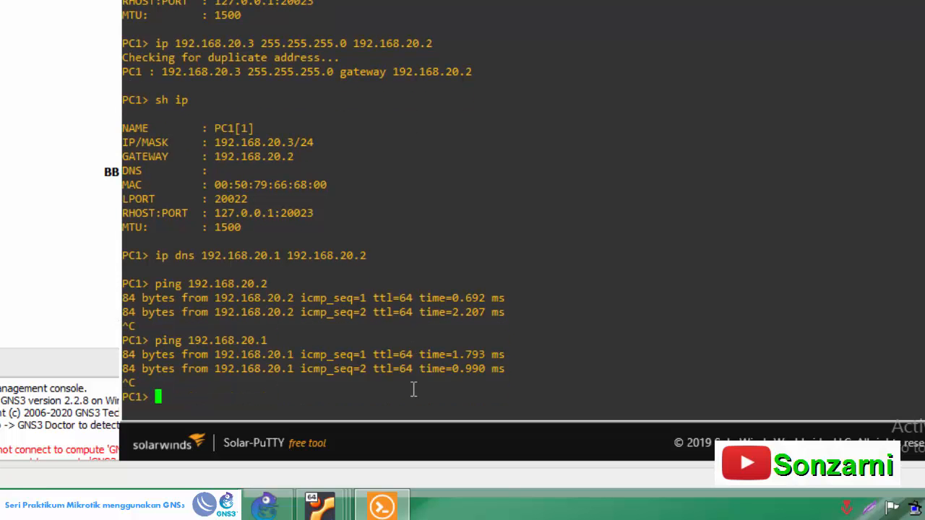
- In the Mikrotik-1 console, add a firewall NAT rule with chain srcnat, out-interface ether1 and action masquerade
left_click(9, 279)
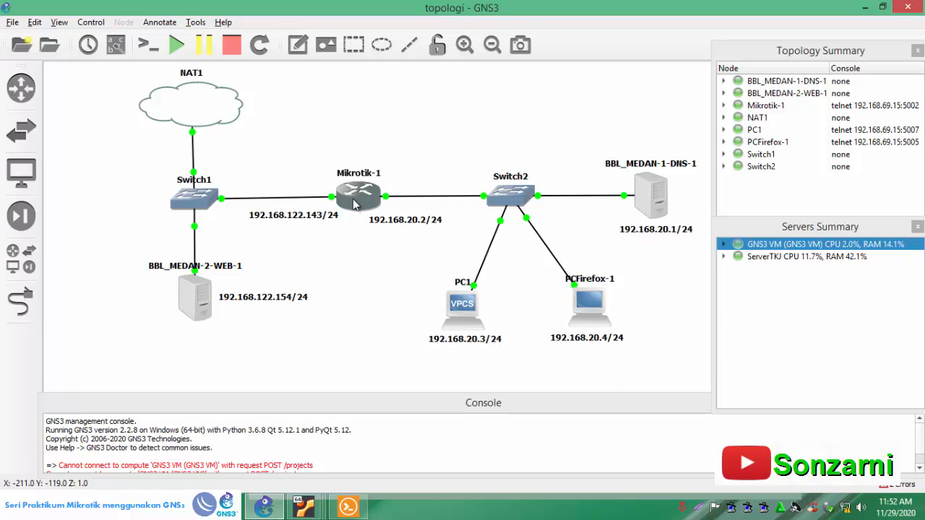
mouse_move(354, 204)
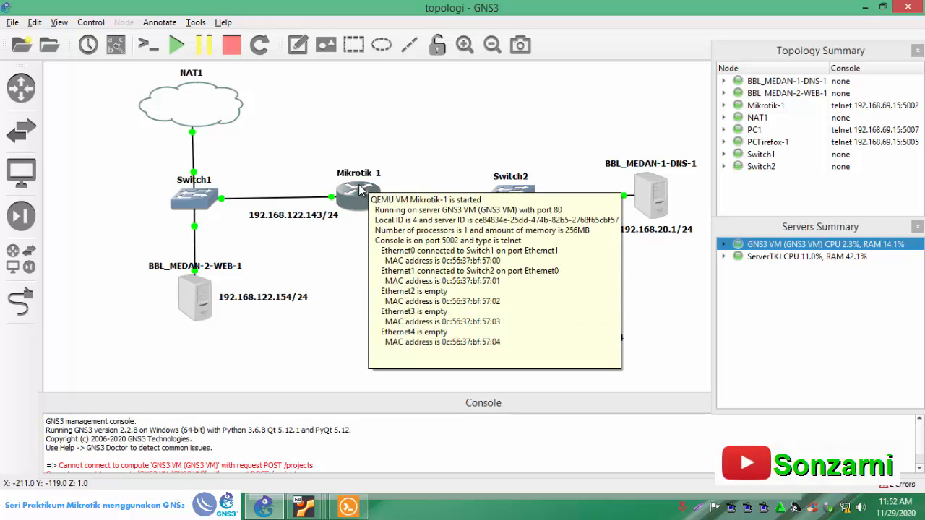
left_click(348, 507)
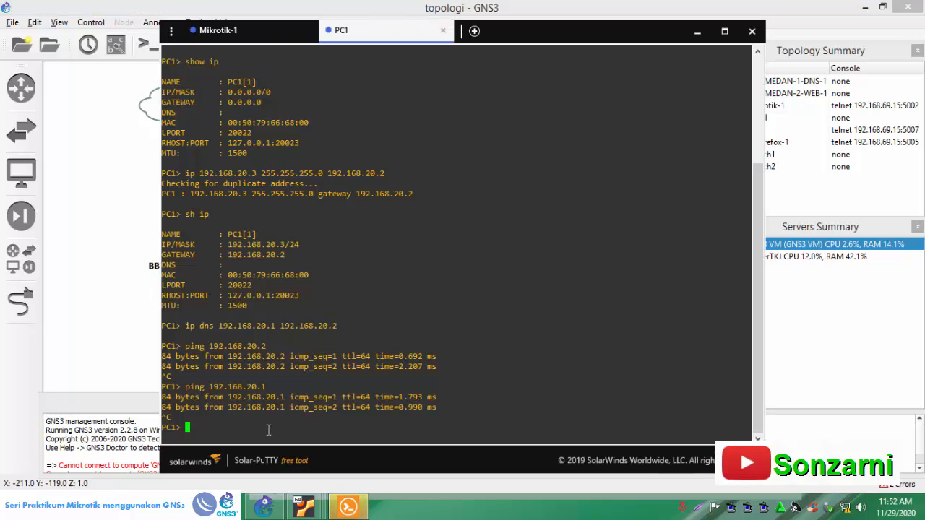
left_click(217, 30)
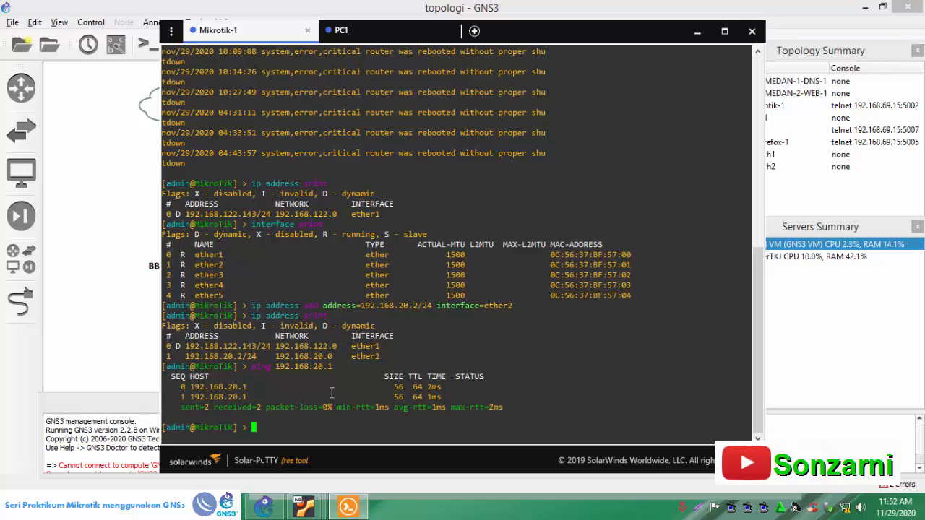
type("ip firewall nat add ")
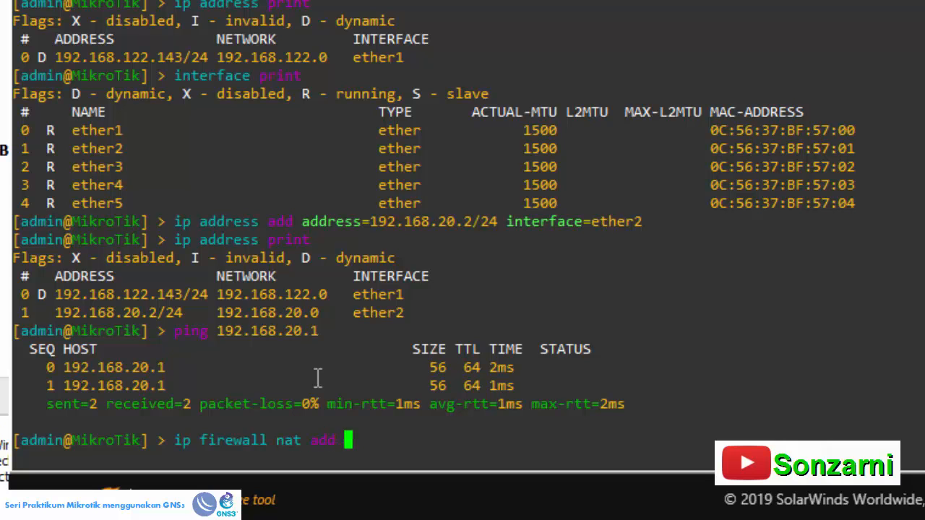
type("chain=srcnat out-i")
key("Tab")
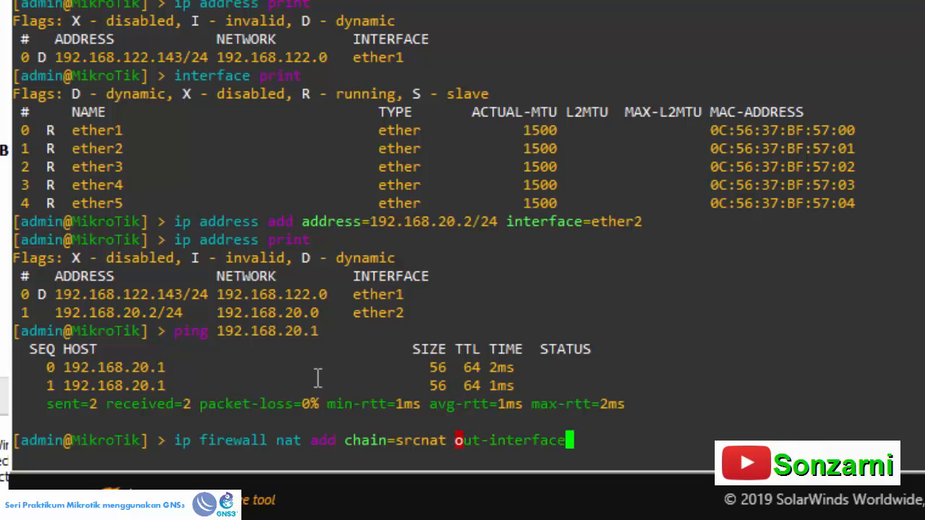
type("=ether1 ")
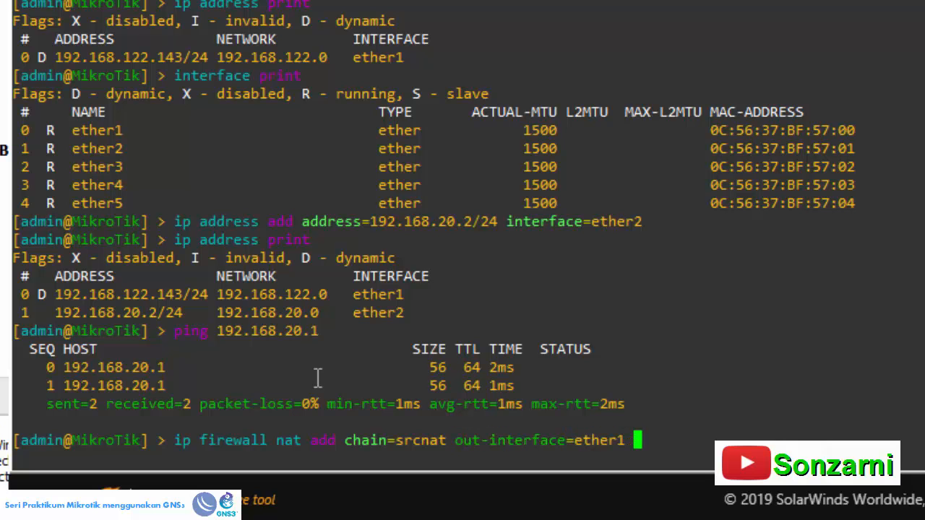
type("action")
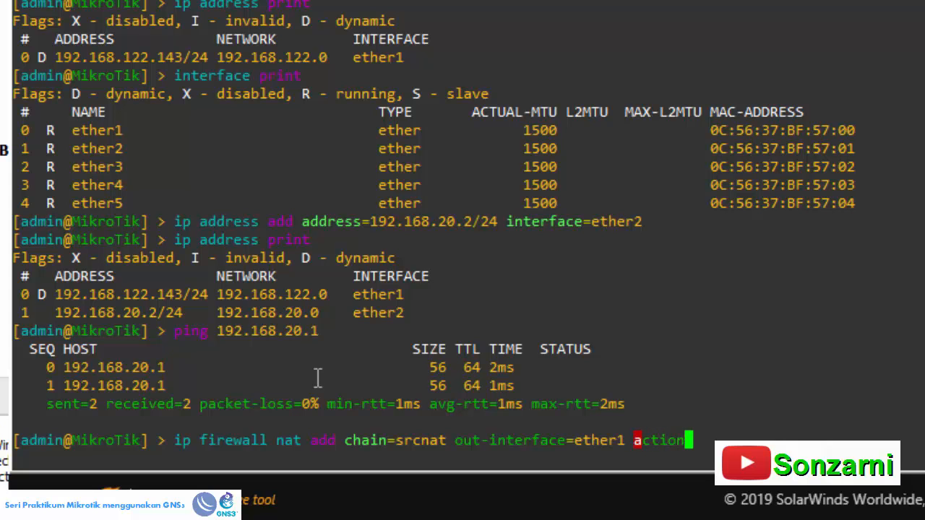
type("=masquerade")
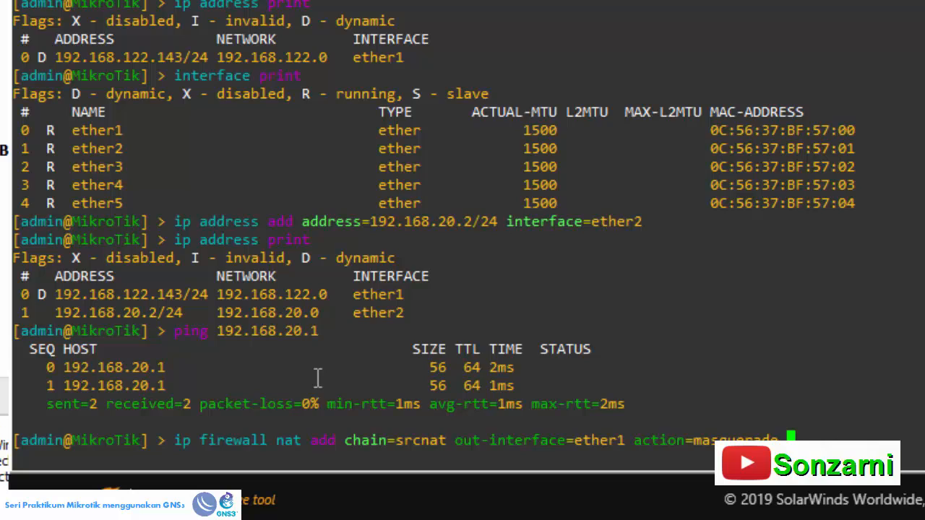
key("Return")
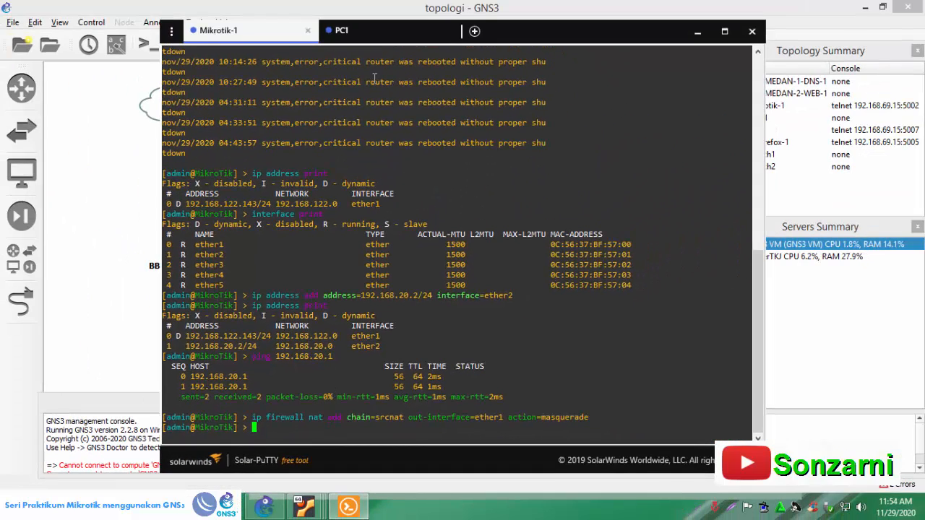
- Switch to the PC1 console and test internet access by pinging 8.8.8.8, then stop the ping
left_click(371, 34)
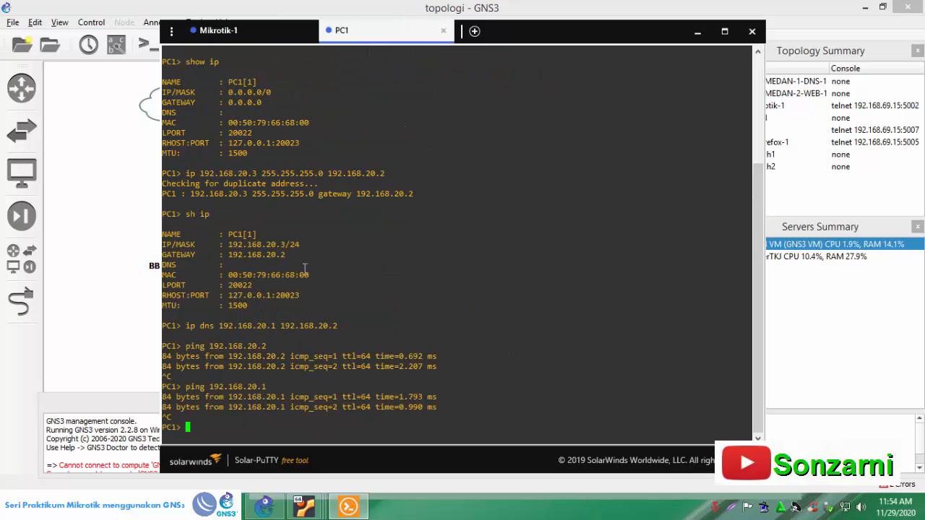
type("ping 8.8.8.8")
key("Return")
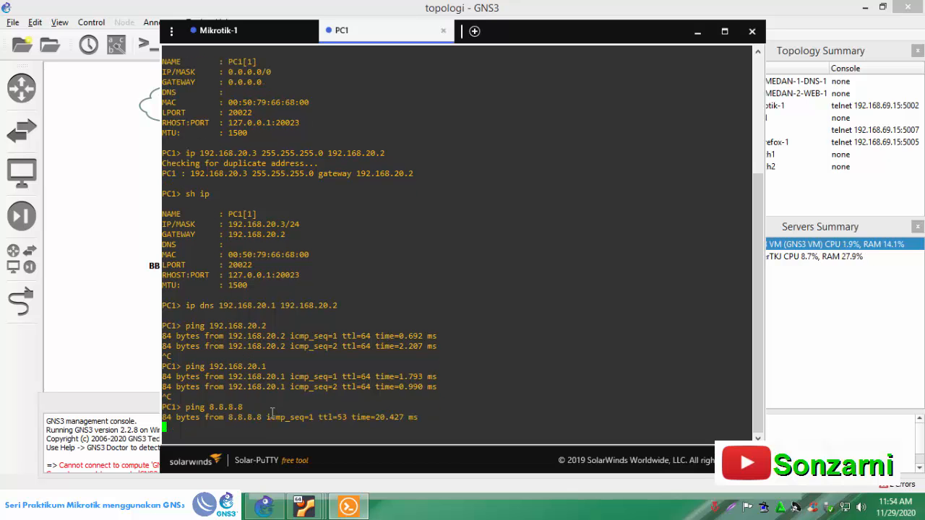
key("ctrl+c")
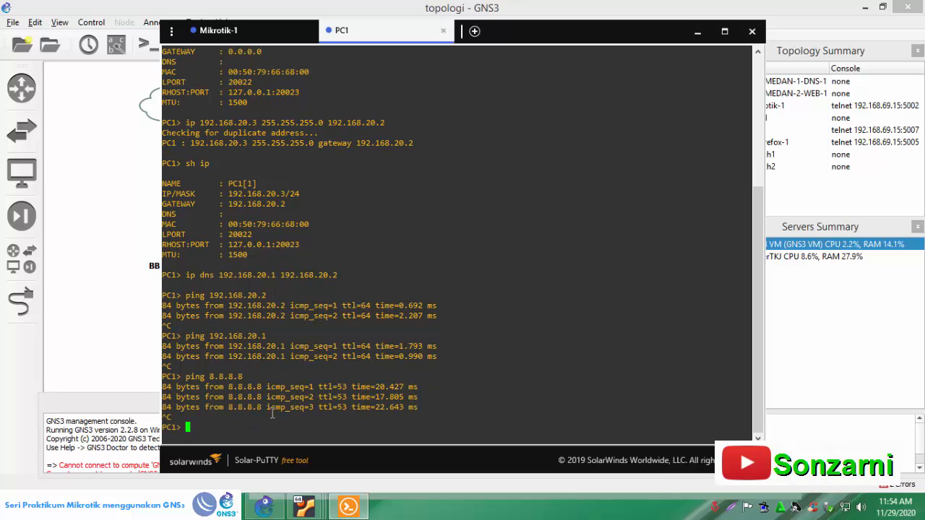
- From the PC1 console, ping the web server at 192.168.122.154 and stop the ping after some replies
left_click(117, 370)
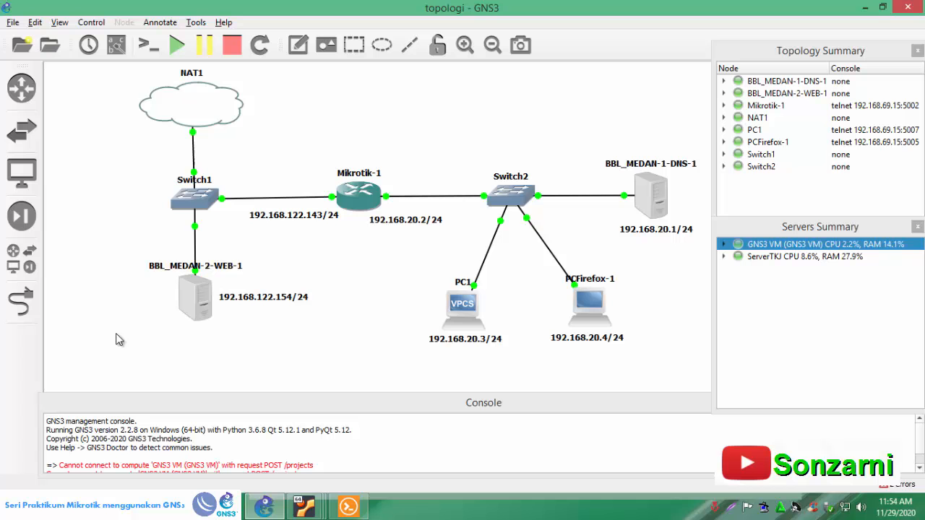
double_click(470, 300)
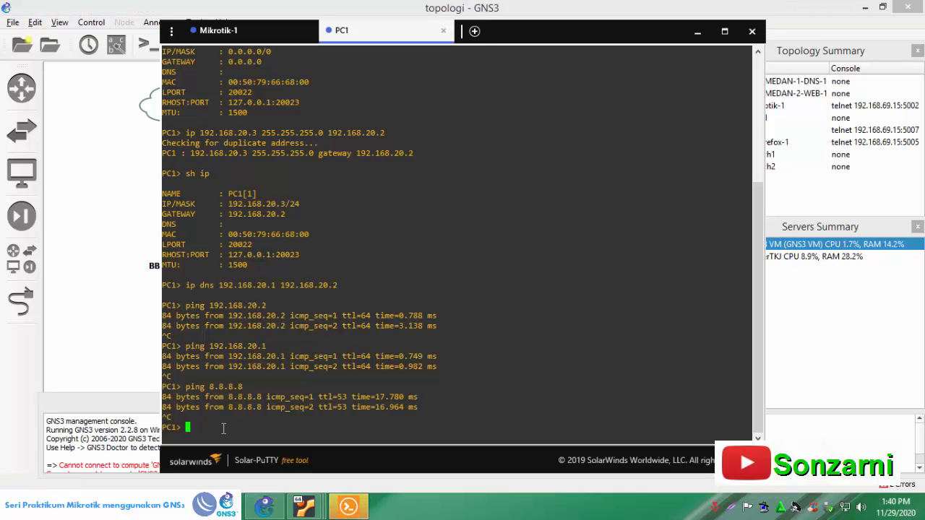
type("ping ")
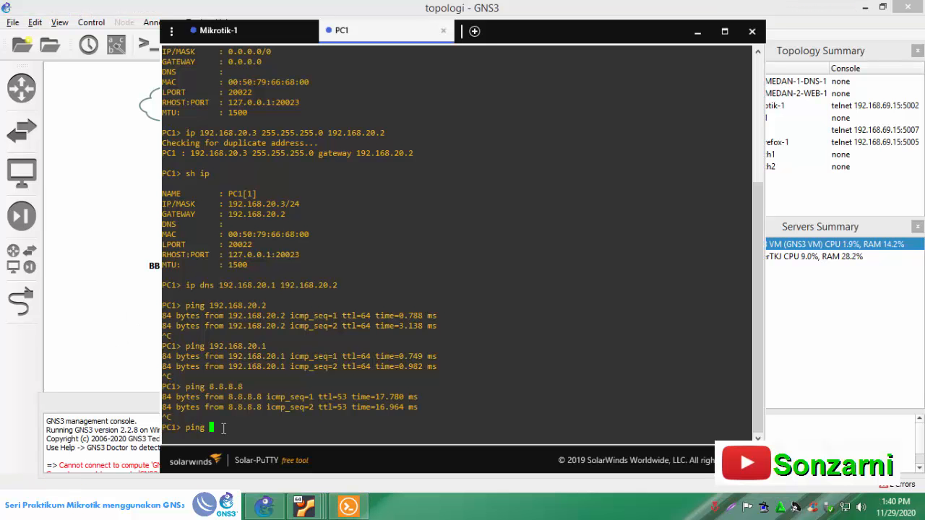
type("192.168.122.154")
key("Return")
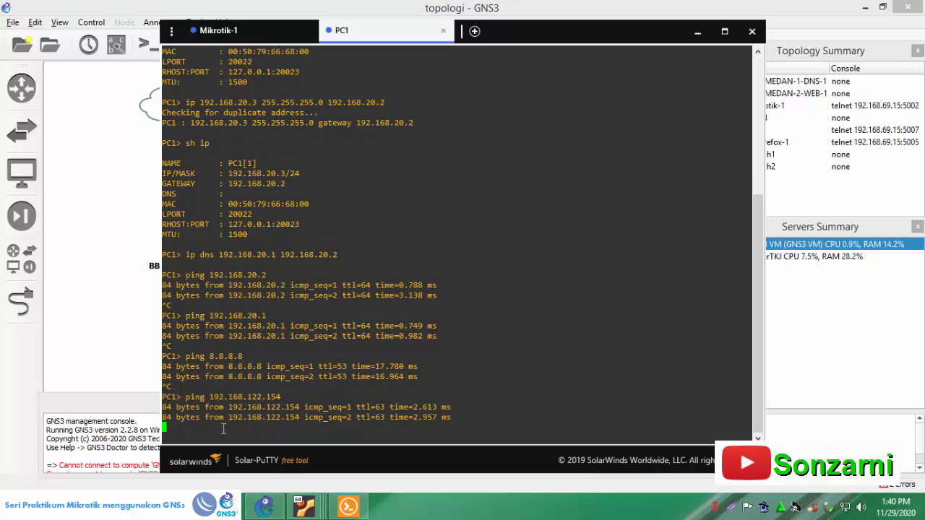
key("ctrl+c")
- Switch to the BBL_MEDAN-1 DNS server VM and display the zone file /etc/bind/db.sonzarni
left_click(128, 359)
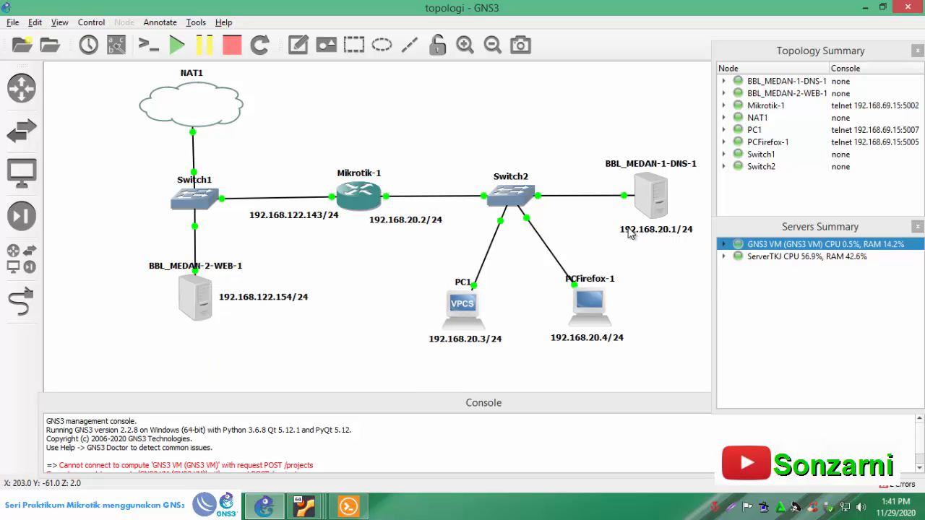
left_click(314, 513)
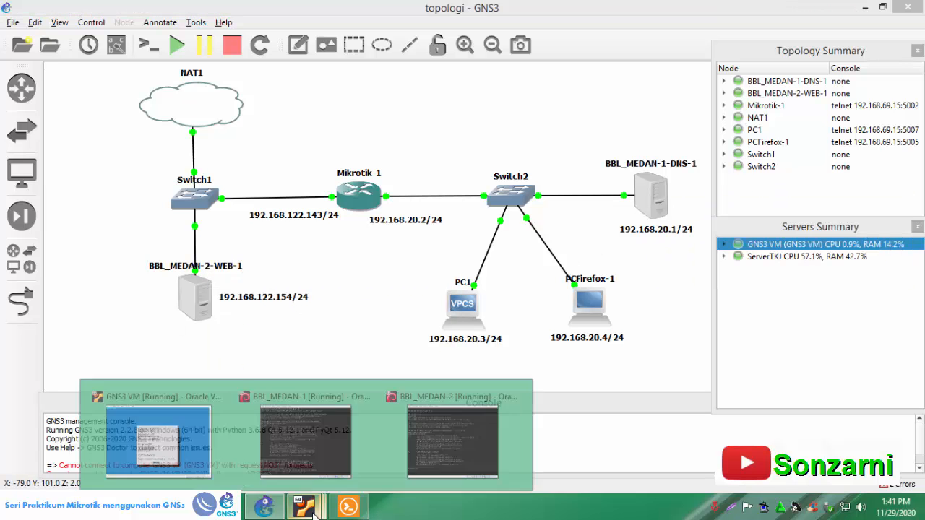
left_click(313, 399)
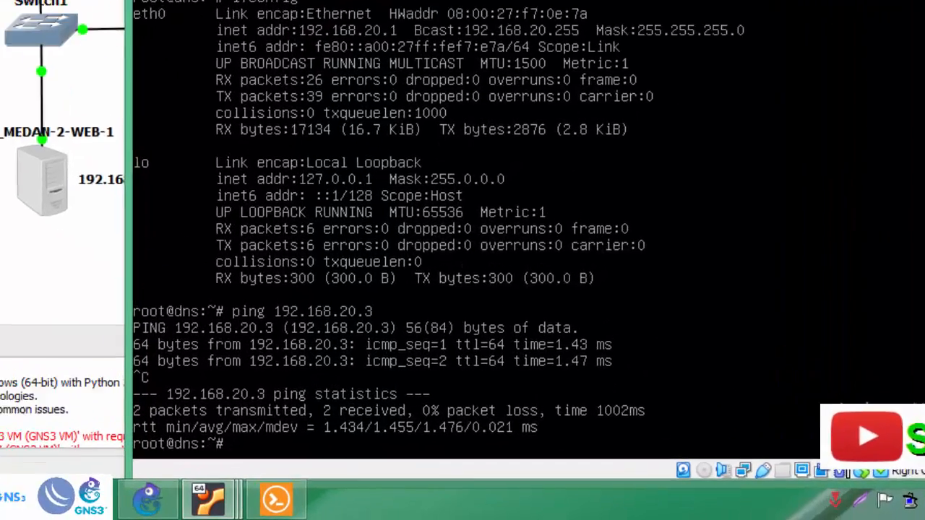
type("cat ")
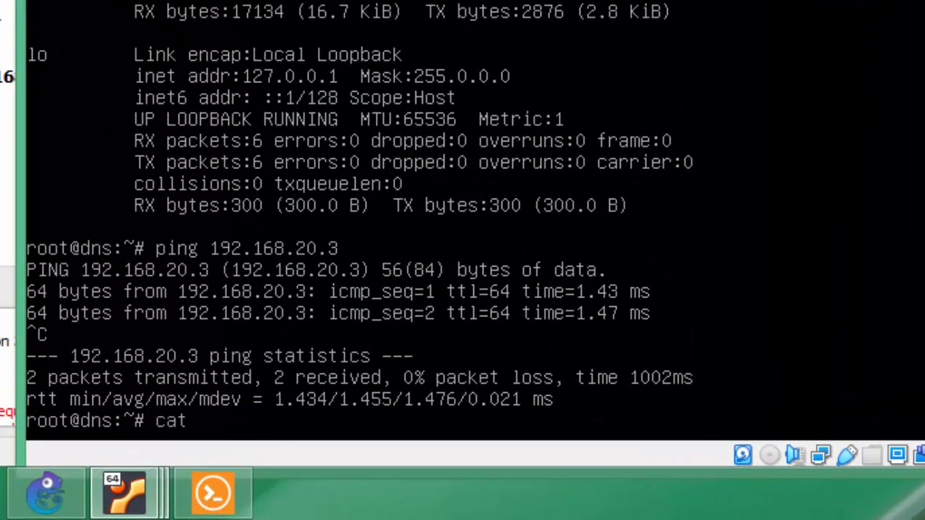
type("/etc/bind/db")
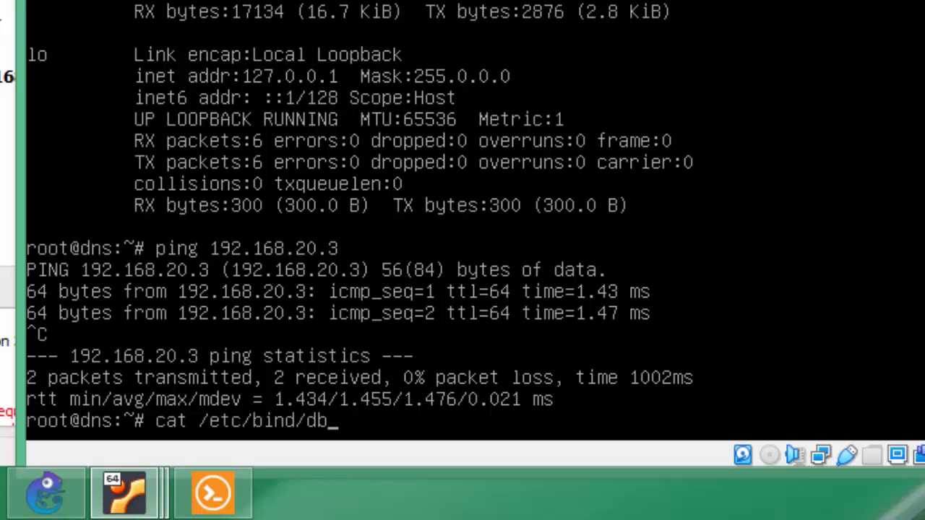
type(".so")
key("Tab")
key("Return")
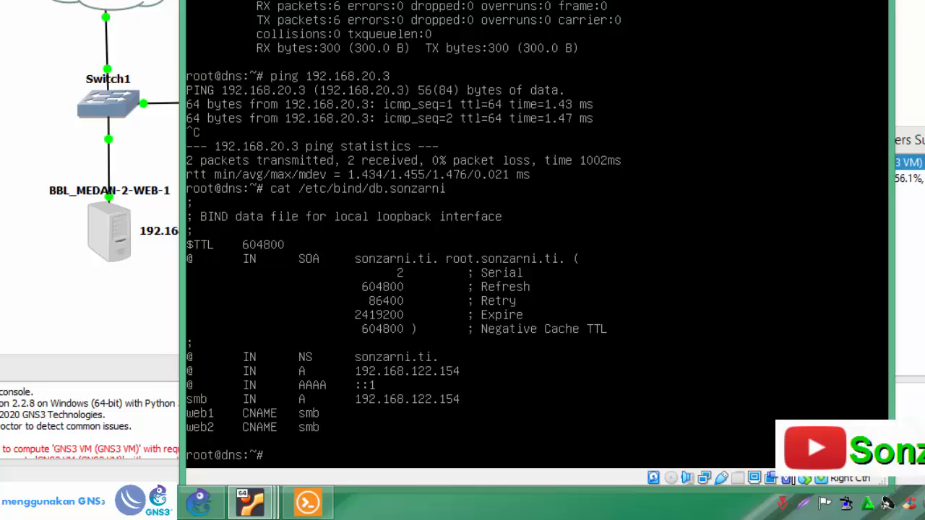
- Return to the PC1 console, ping web1.sonzarni.ti and stop the ping after some replies
left_click(736, 43)
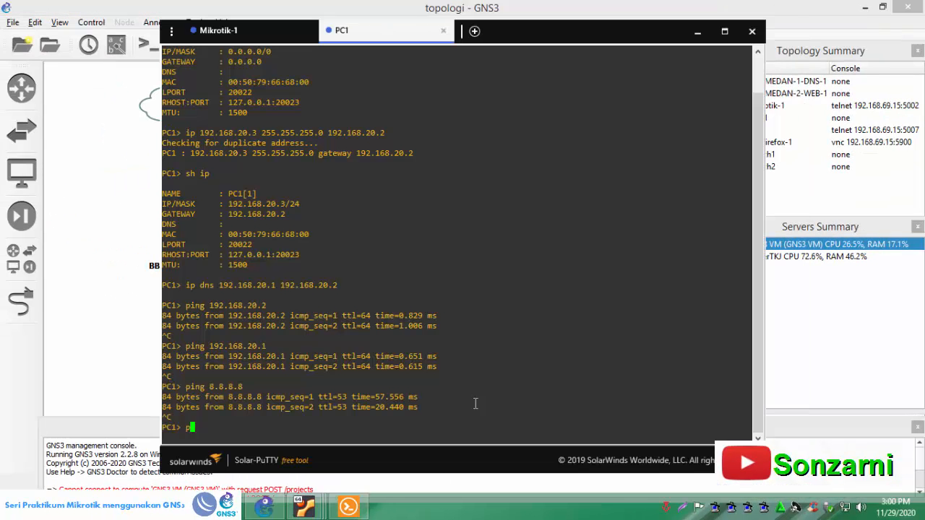
type("ing web1.sonzarni.ti")
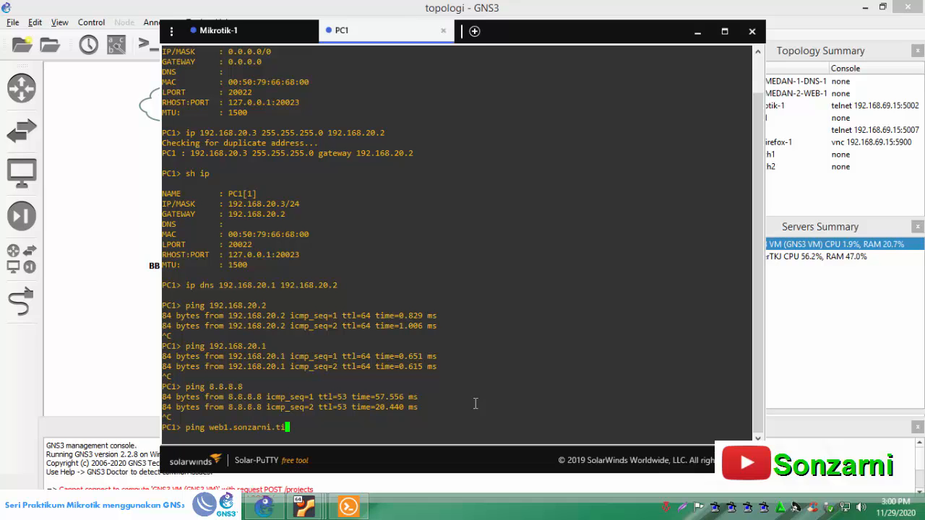
key("Return")
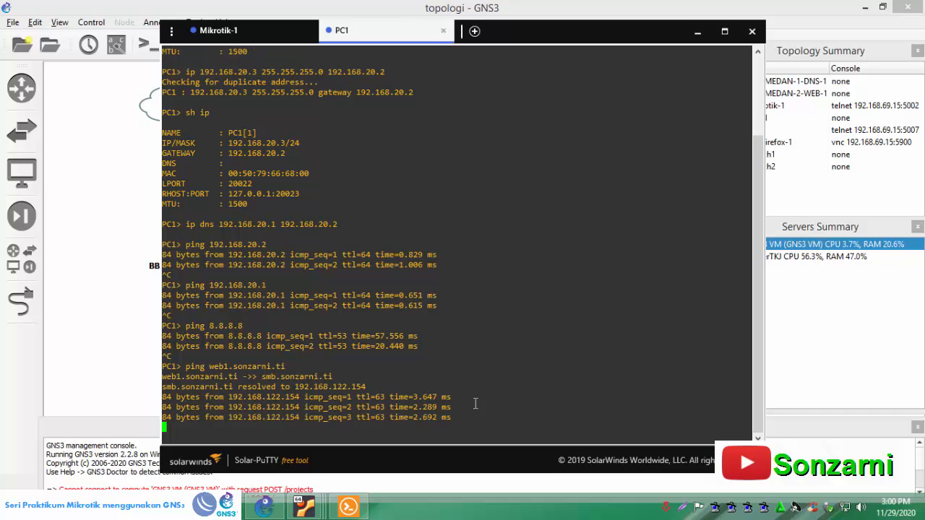
key("ctrl+c")
- Ping web2.sonzarni.ti from PC1 and stop the ping after some replies
type("ping web2.sonzarni.ti")
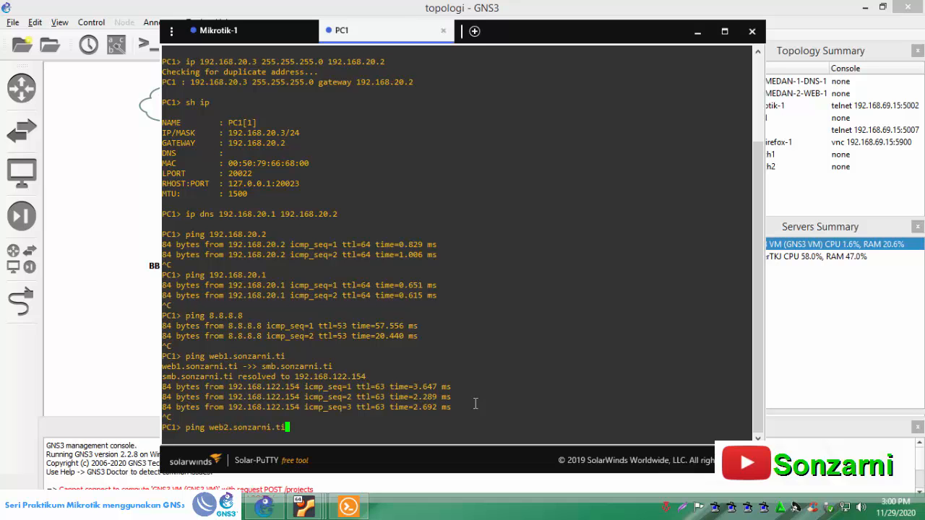
key("Return")
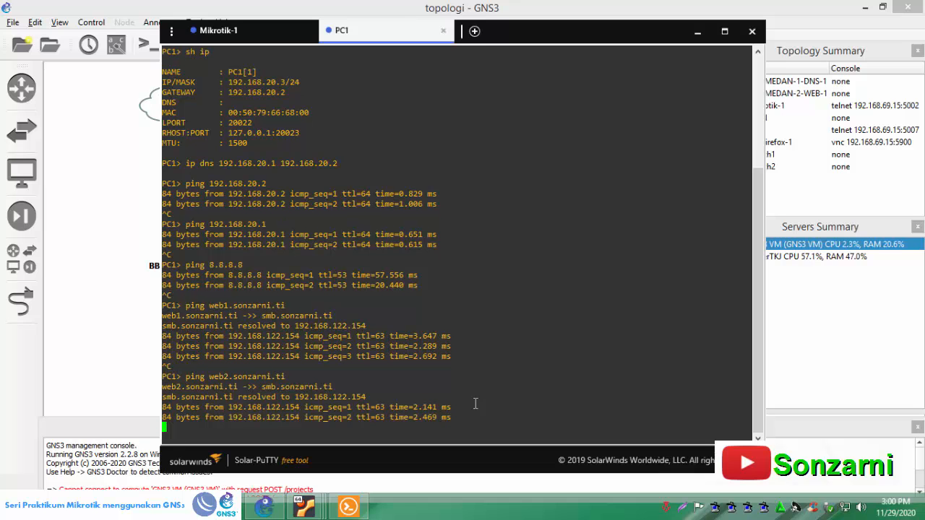
key("ctrl+c")
- Test public name resolution by pinging google.com from PC1
type("ping google.com")
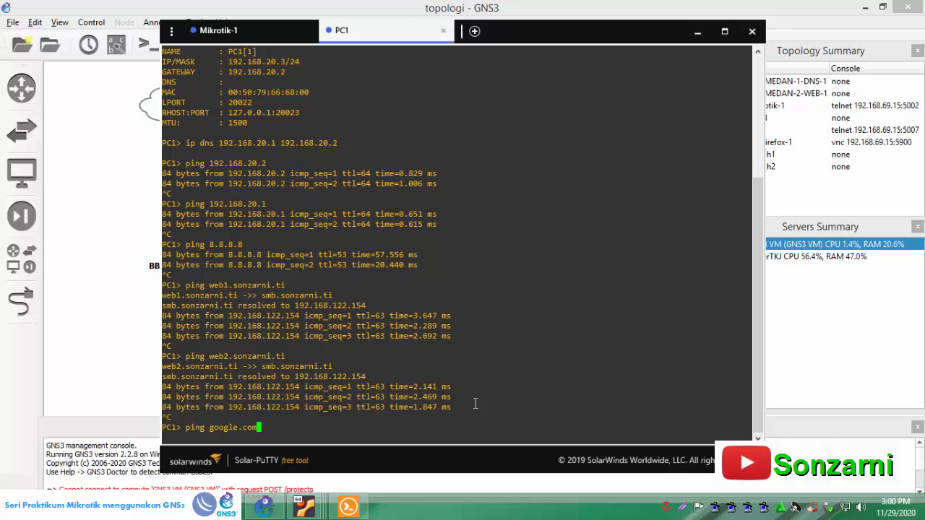
key("Return")
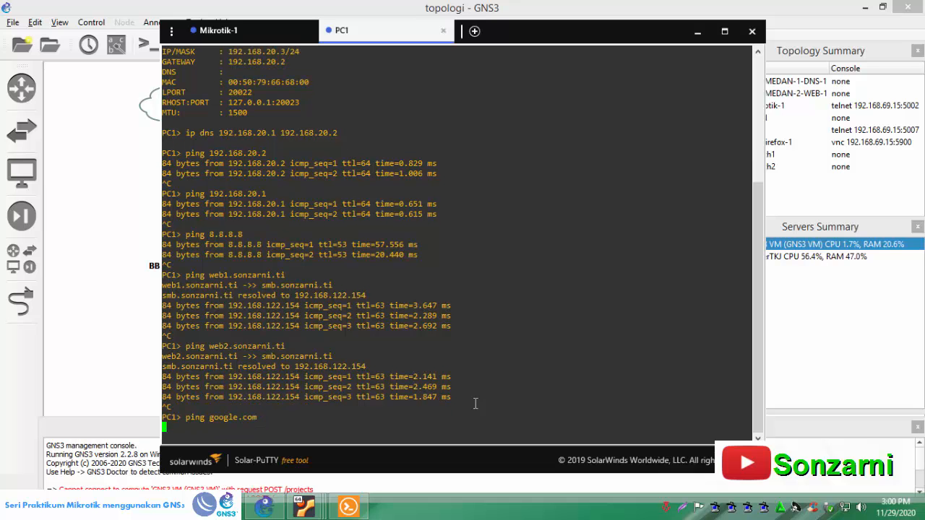
left_click_drag(283, 407, 158, 410)
left_click(233, 409)
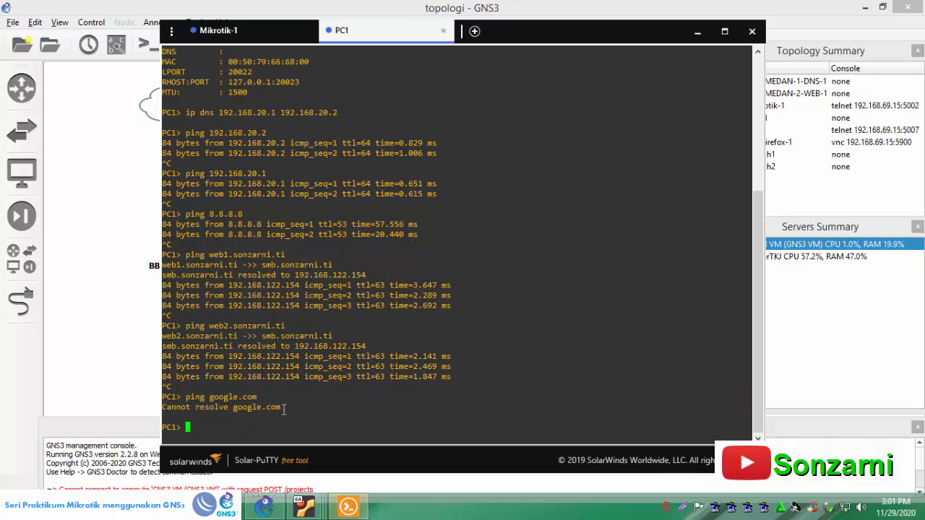
- Print the DNS settings in the Mikrotik-1 console and check the allow-remote-requests value
left_click(241, 33)
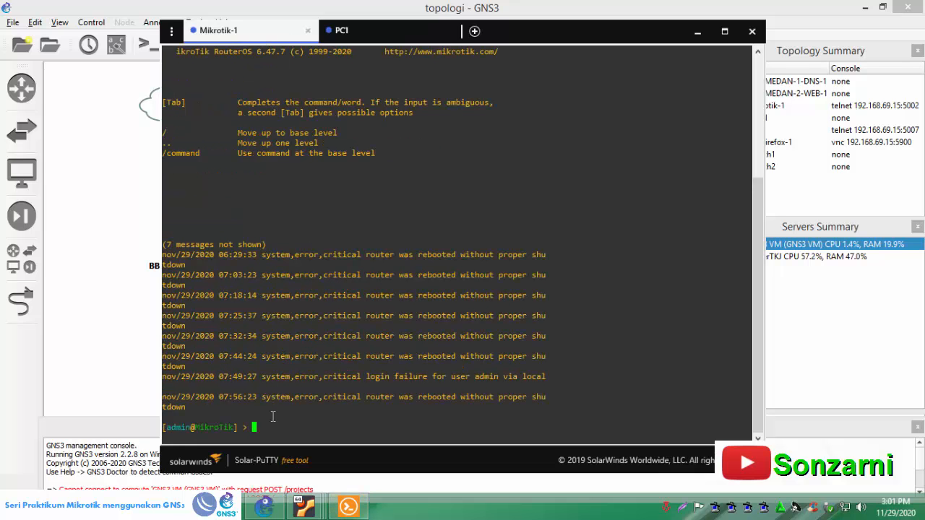
type("ip dns ")
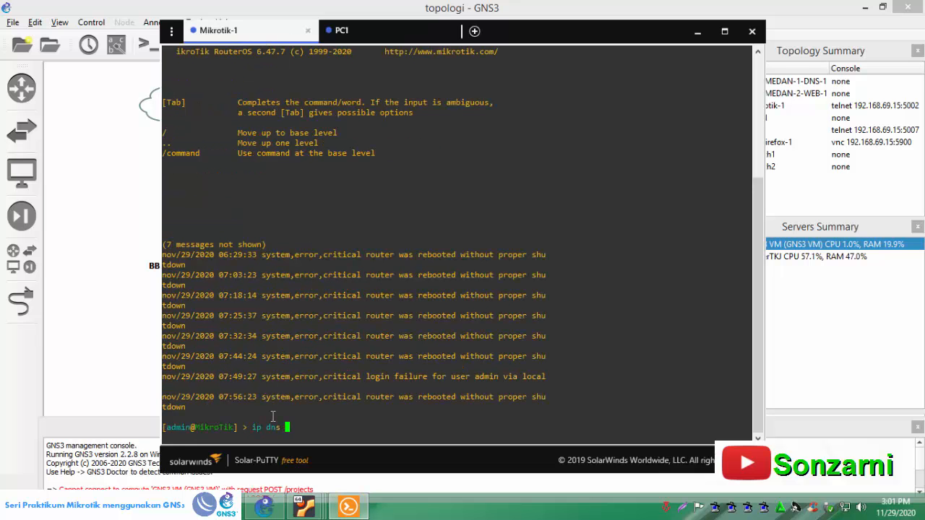
type("seint")
key("Return")
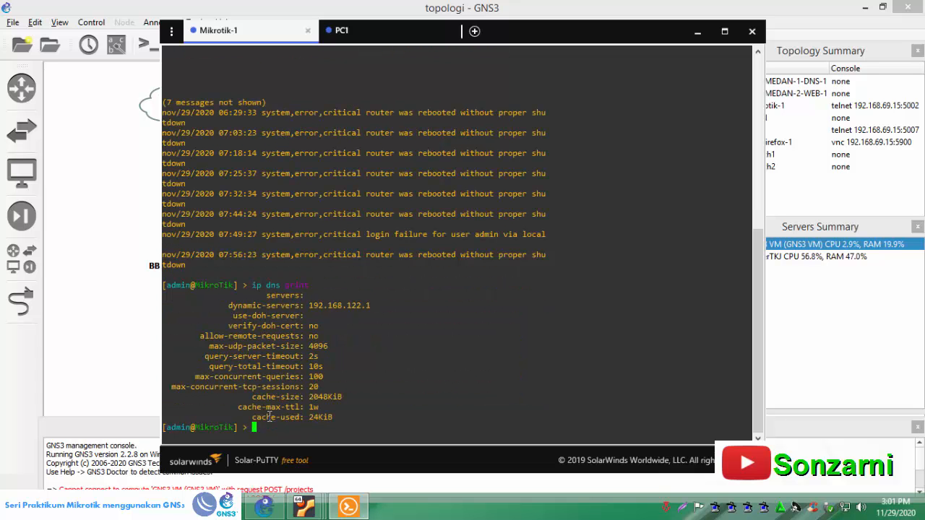
left_click_drag(201, 336, 311, 336)
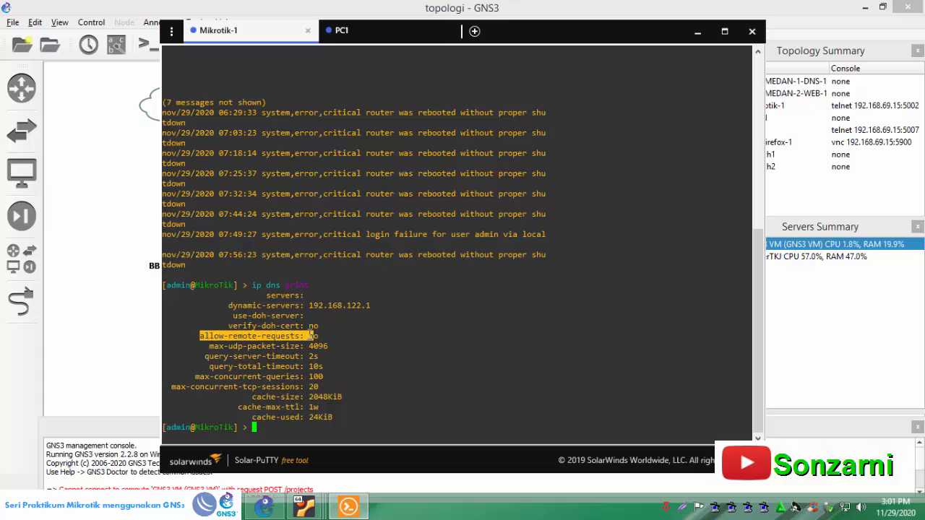
- Show PC1's IP configuration in its console and check the secondary DNS server entry
left_click(365, 30)
type("sh ")
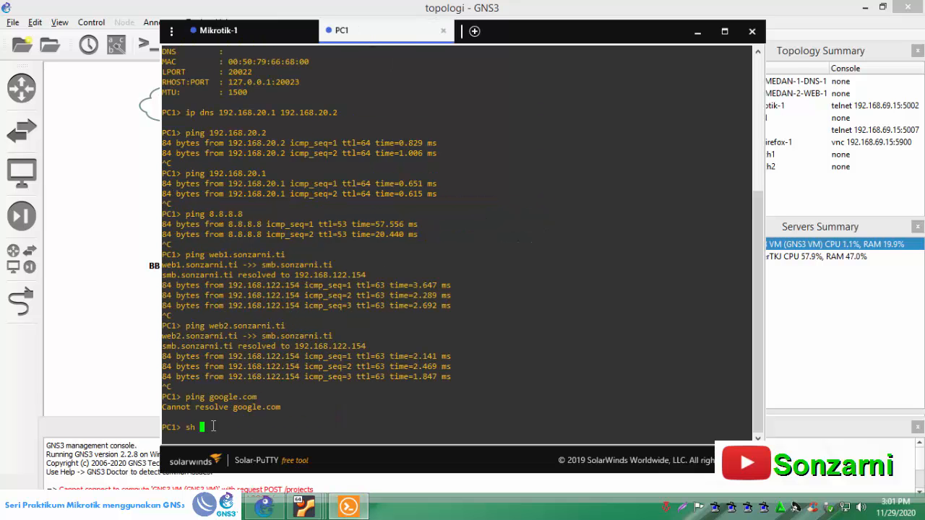
type("ip")
key("Return")
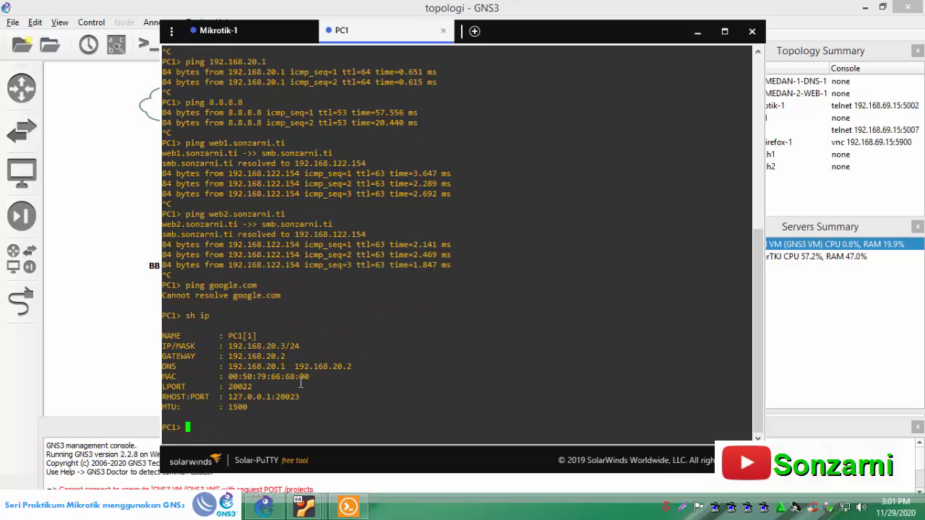
left_click_drag(292, 367, 352, 366)
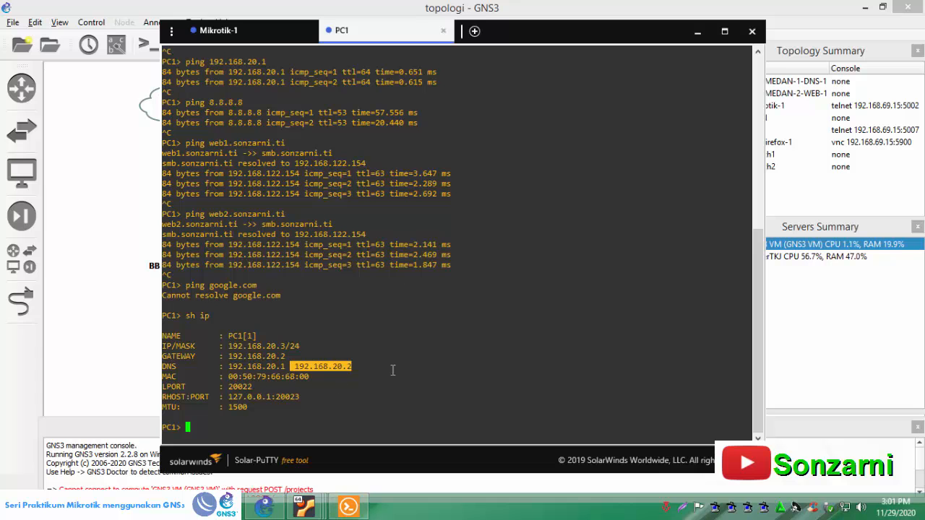
- In the Mikrotik-1 console, set the DNS option allow-remote-requests to yes
left_click(231, 31)
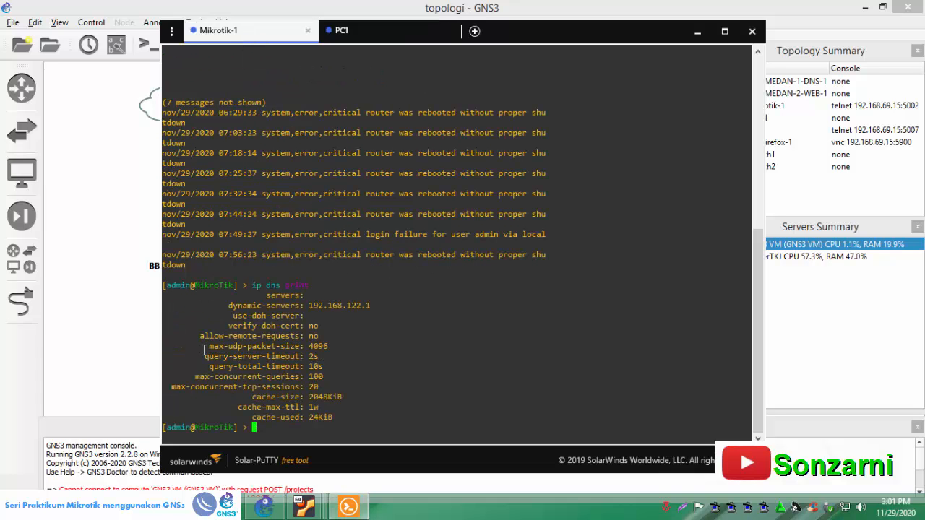
left_click_drag(201, 337, 321, 337)
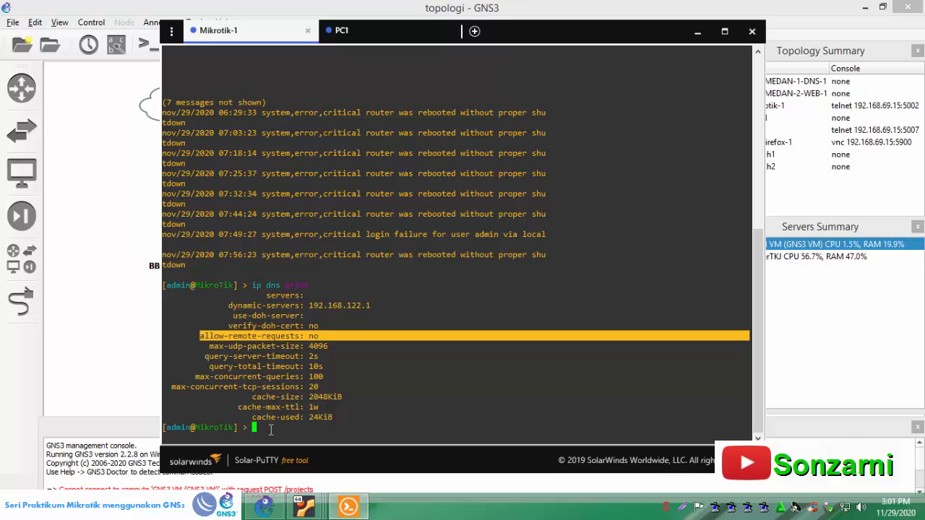
left_click(271, 429)
type("ip dns set all")
key("Tab")
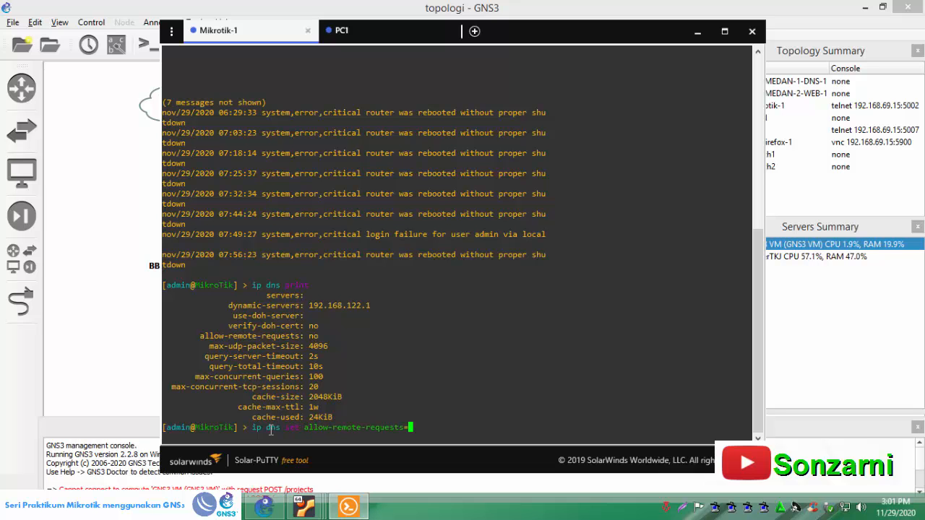
type("yes")
key("Return")
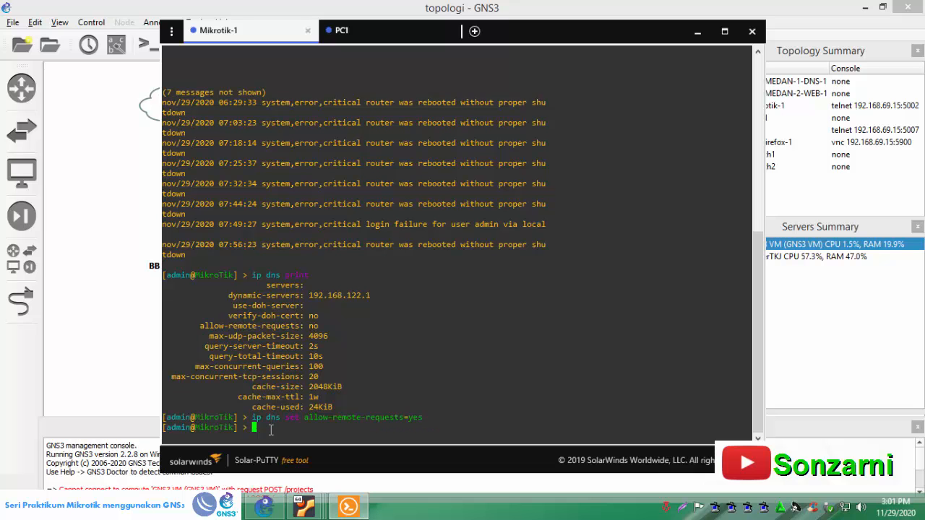
- Print the router's DNS settings again and verify the allow-remote-requests line
type("ip dns pr")
key("Tab")
key("Return")
left_click_drag(201, 337, 323, 337)
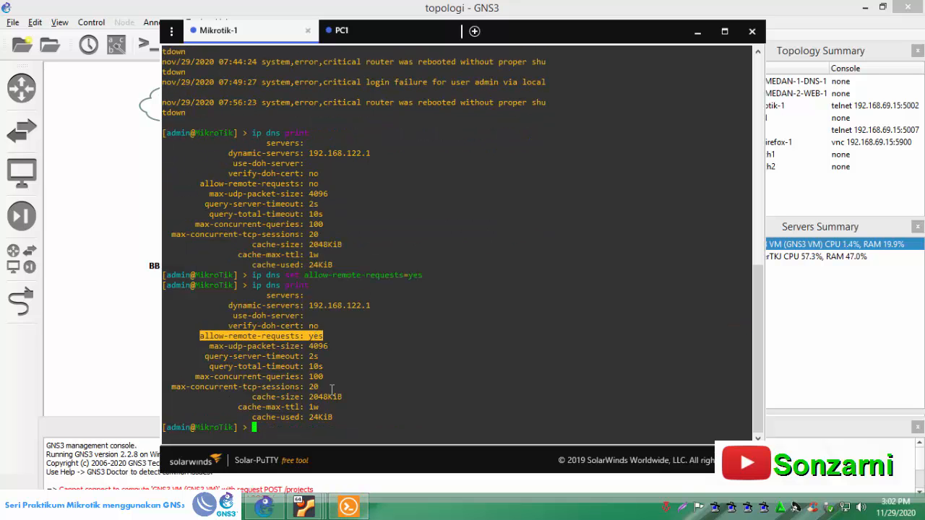
- Switch to the PC1 console, ping google.com again, repeating until it replies, and stop the ping
left_click(358, 30)
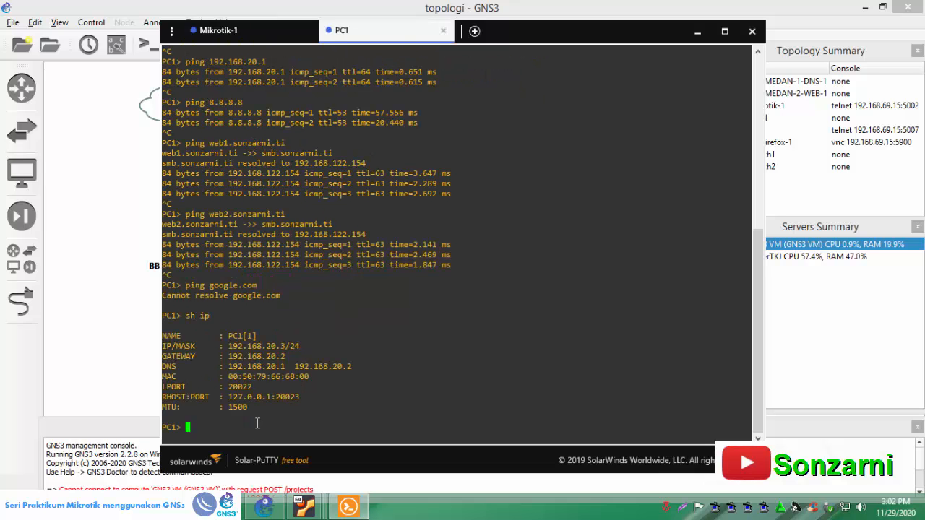
type("ping google.com")
key("Return")
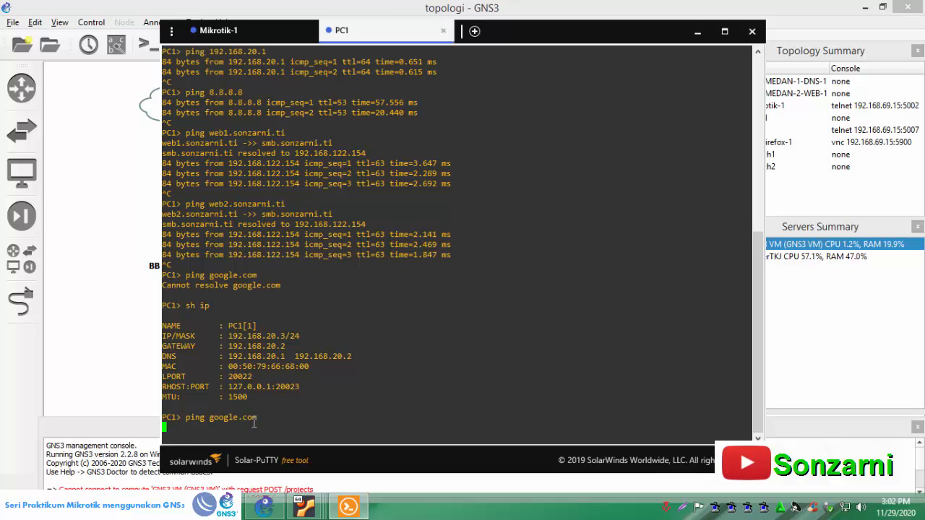
key("Up")
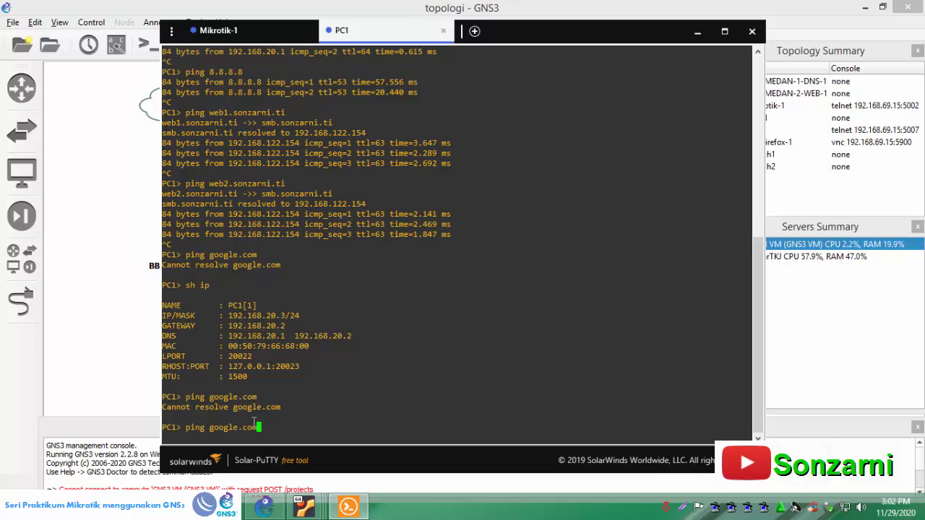
key("Return")
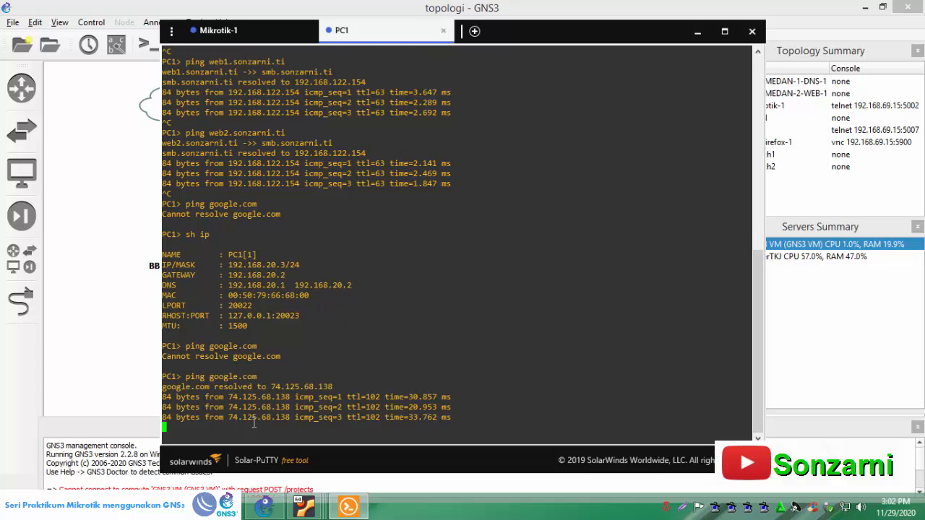
key("ctrl+c")
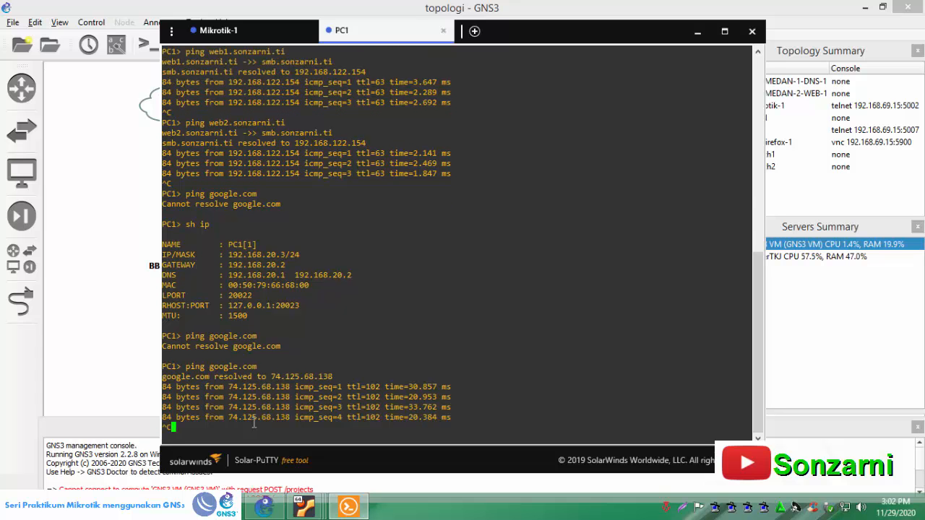
- Open the PC-Firefox-1 node's VNC console from the GNS3 topology, then bring the topology back to the front
left_click(263, 506)
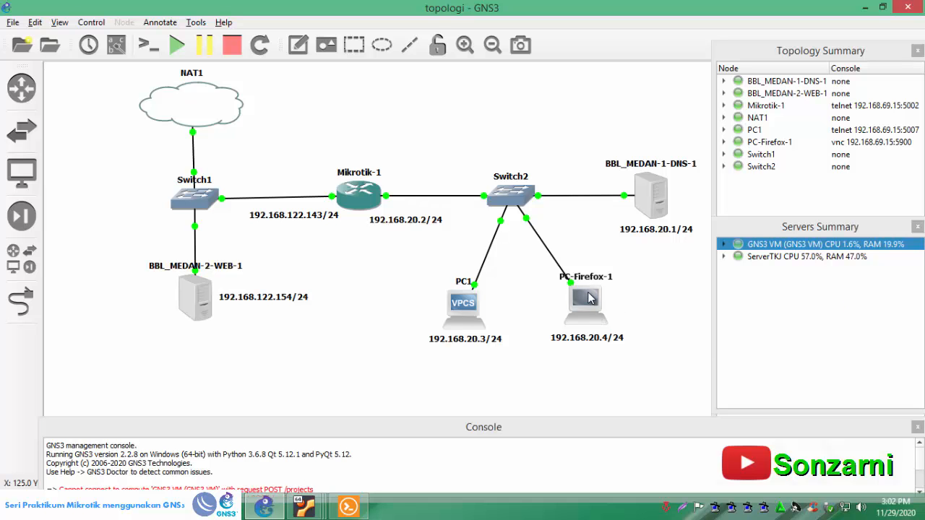
mouse_move(589, 299)
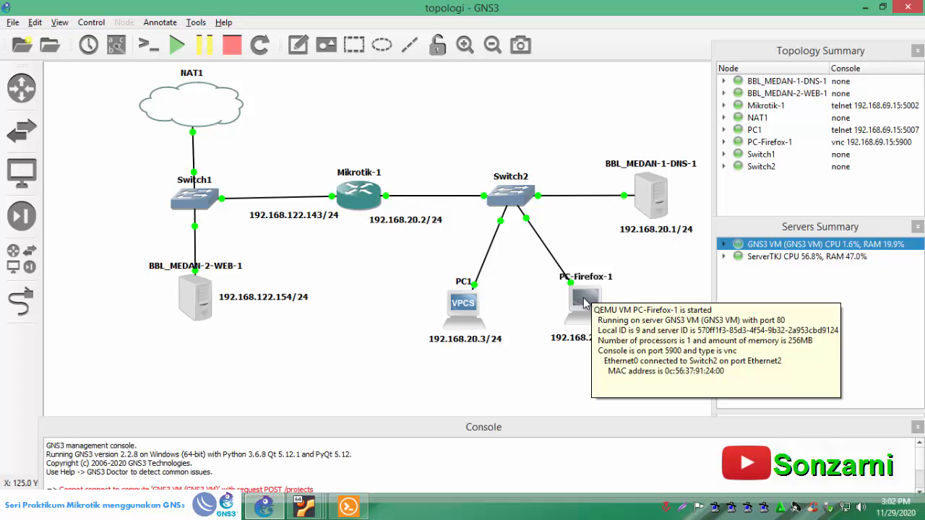
double_click(584, 299)
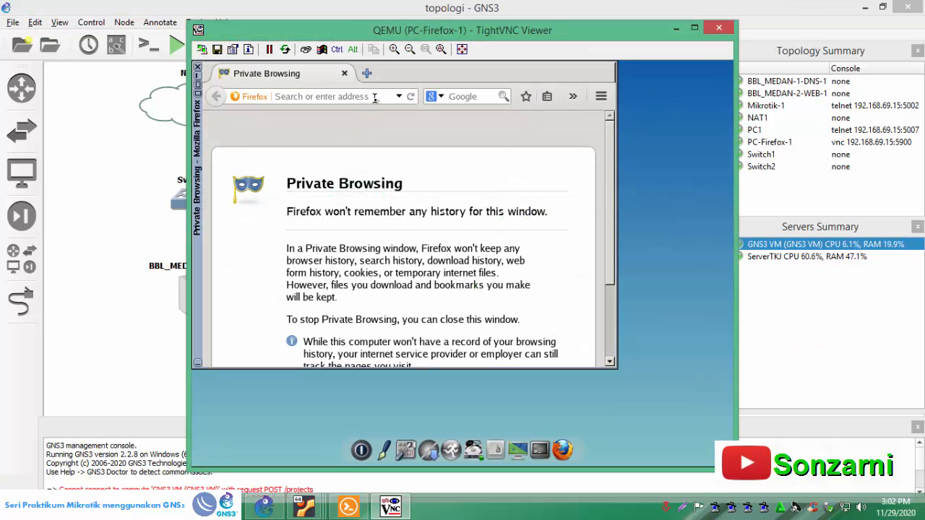
left_click(264, 506)
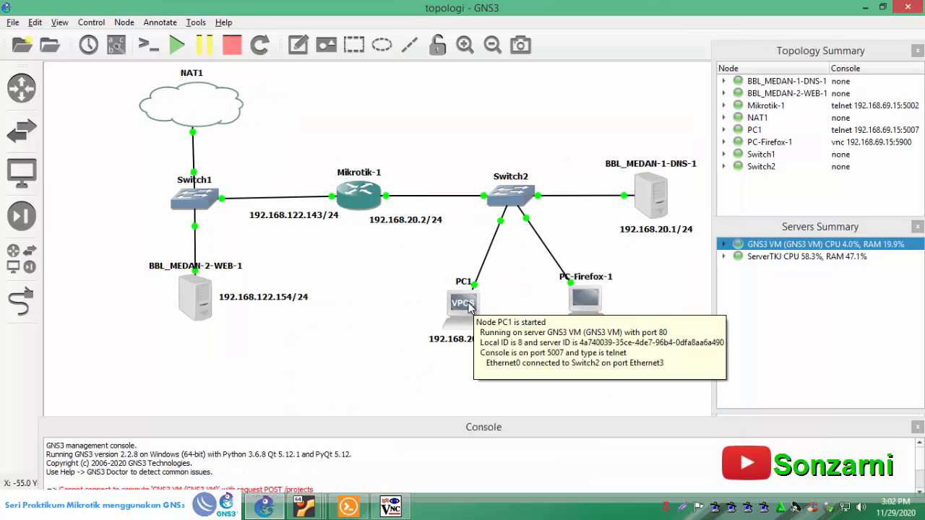
- Recheck the PC1 console, then switch to the PC-Firefox-1 VNC viewer and open the network settings from its control panel
double_click(474, 310)
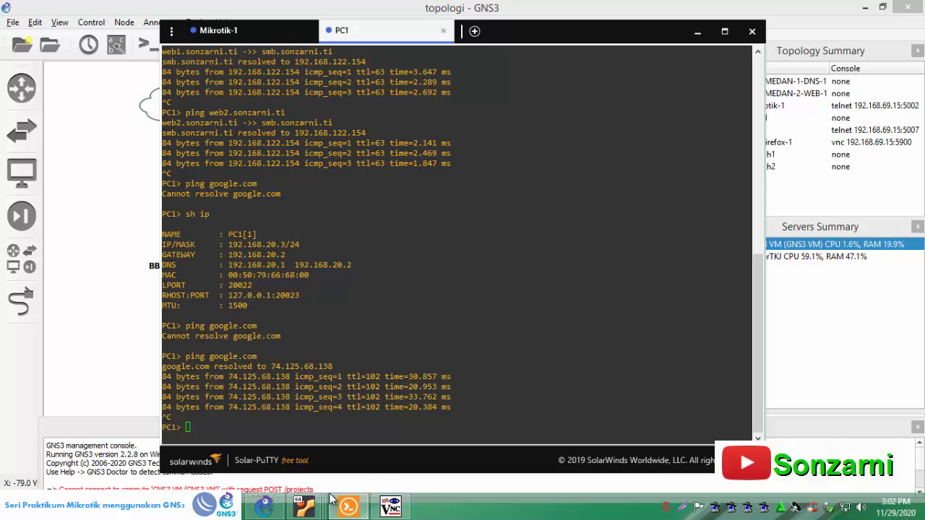
left_click(275, 512)
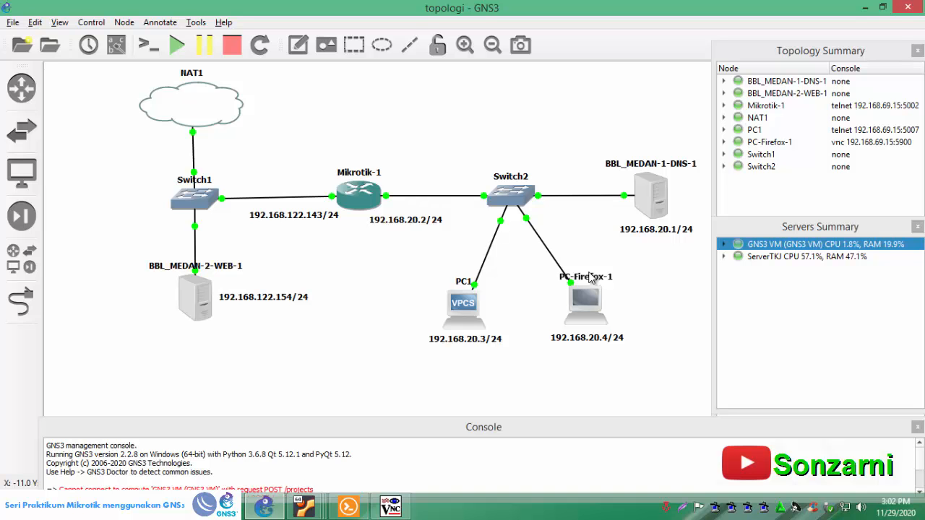
left_click(402, 510)
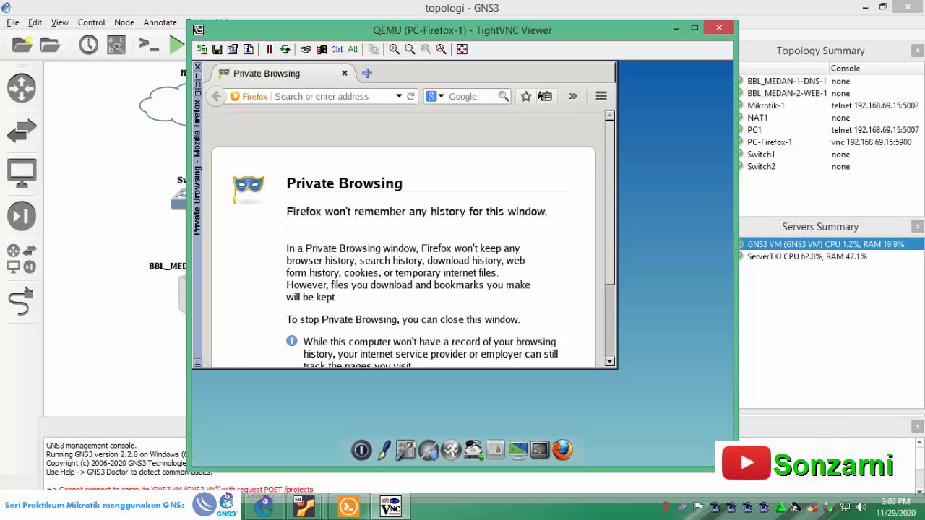
left_click(350, 98)
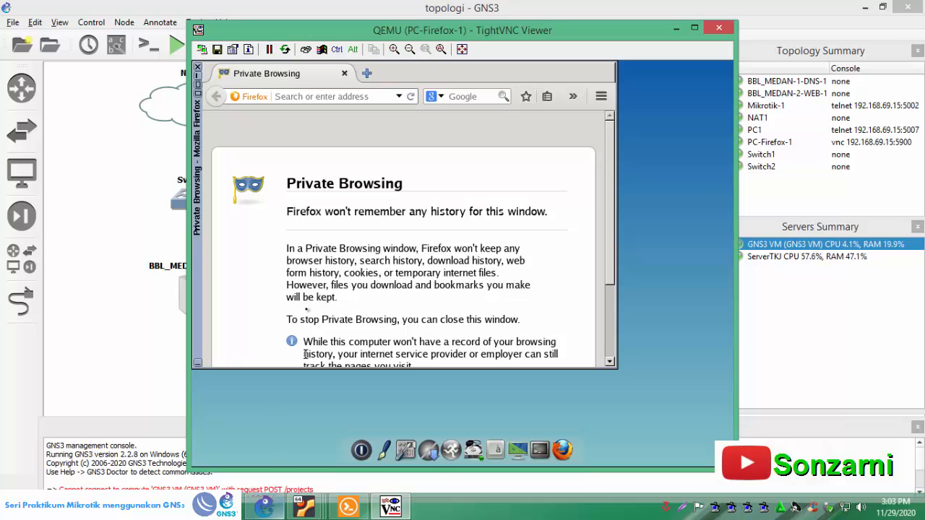
left_click(414, 439)
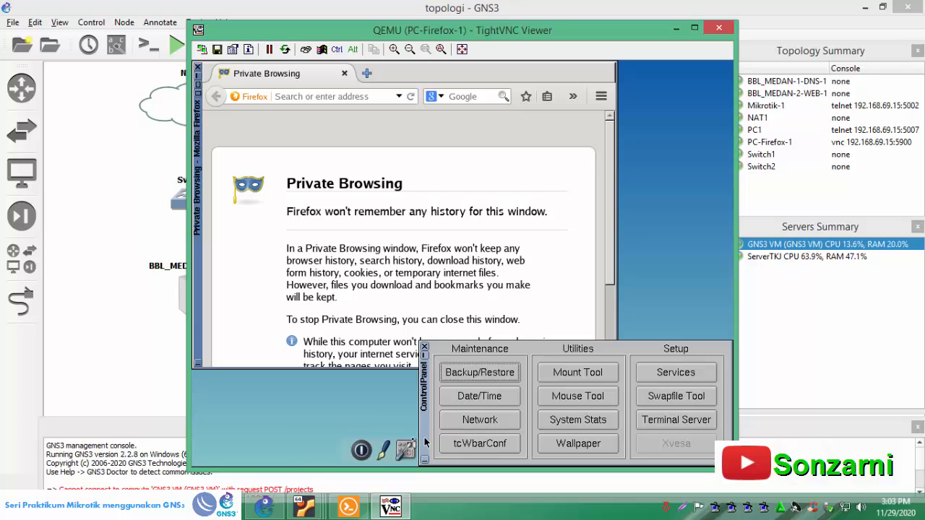
left_click(481, 421)
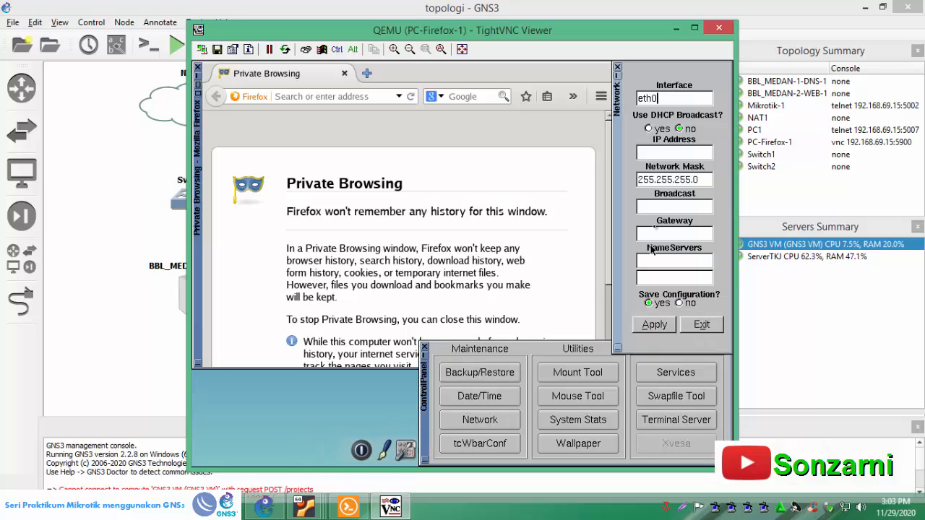
- Turn off DHCP for eth0 and set IP address 192.168.20.4, broadcast 192.168.20.255 and gateway 192.168.20.2
left_click(680, 130)
left_click(658, 152)
type("192.168.20.4")
left_click(669, 207)
left_click(708, 233)
key("BackSpace")
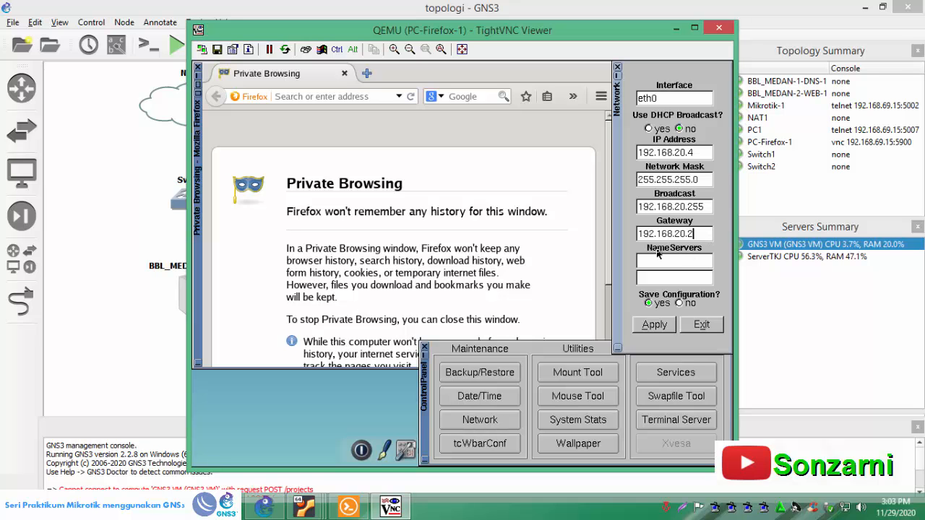
- Set the two name servers of PC-Firefox-1 to 192.168.20.1 and 192.168.20.2
type("192.16")
type("8.20.1")
type("192.168.2")
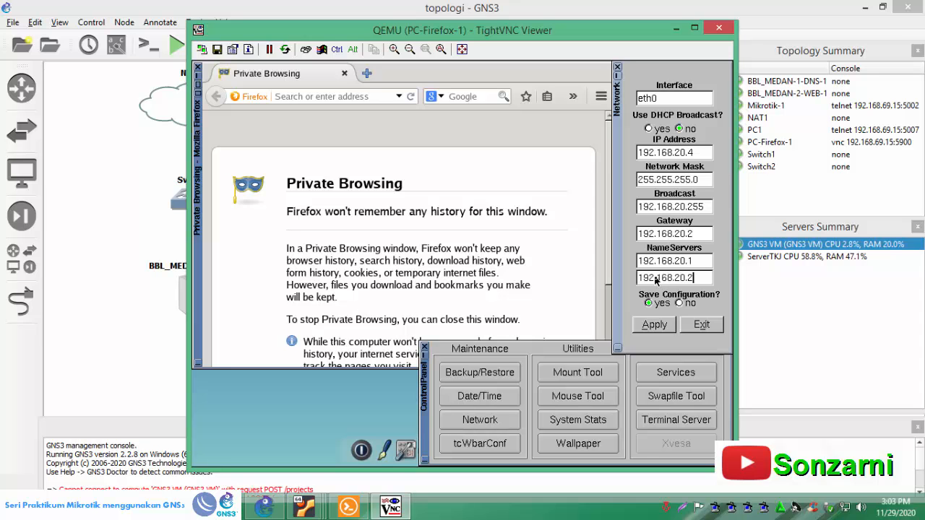
left_click_drag(695, 277, 637, 283)
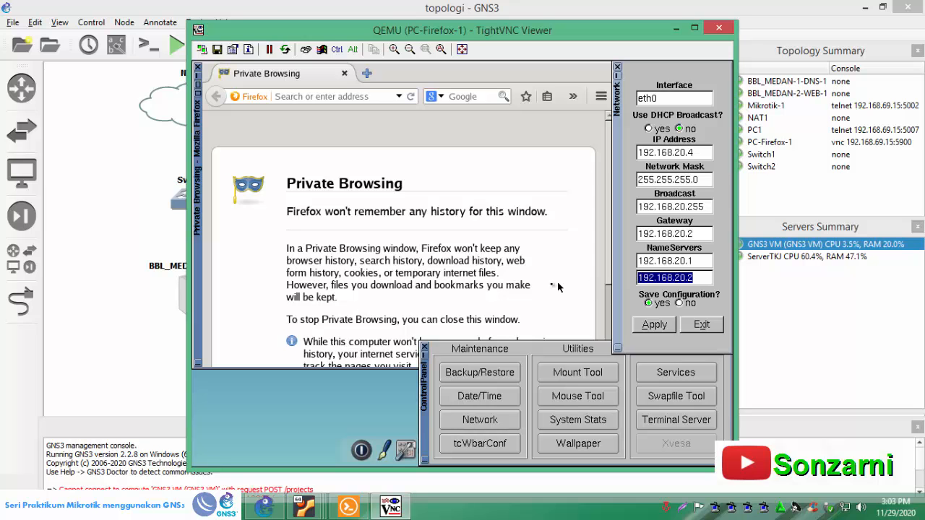
- Apply the network configuration with saving set to yes, then close the network settings and the control panel
left_click(650, 304)
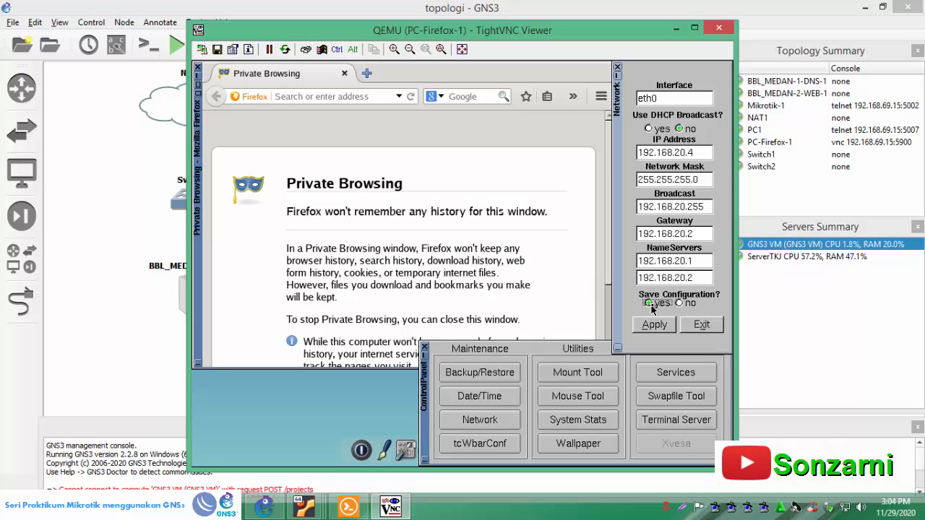
left_click(659, 328)
left_click(699, 328)
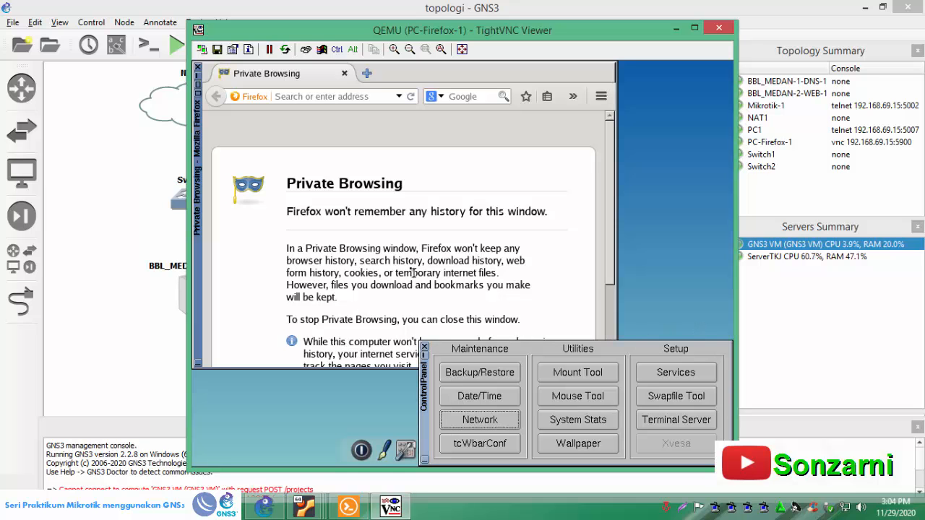
left_click(424, 348)
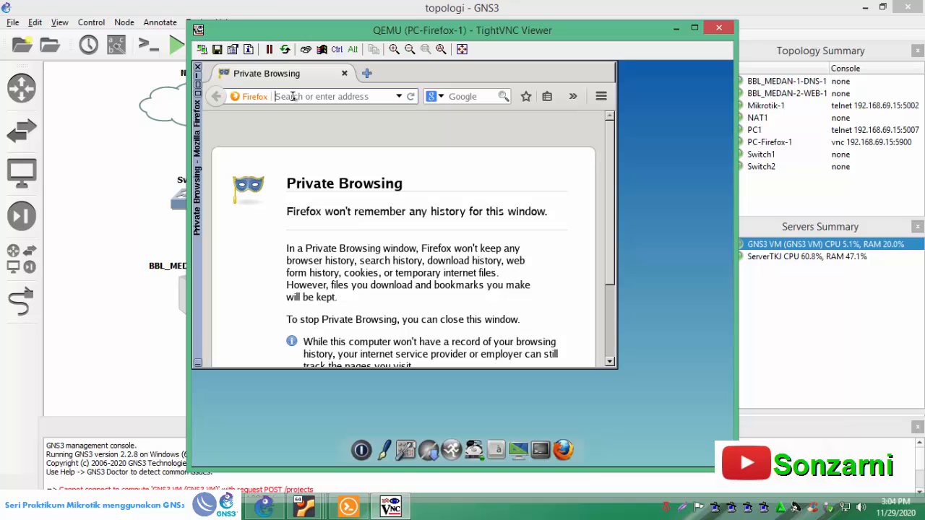
- Load google.com in Firefox on PC-Firefox-1, glance at the GNS3 topology and return to the VNC viewer
type("googl")
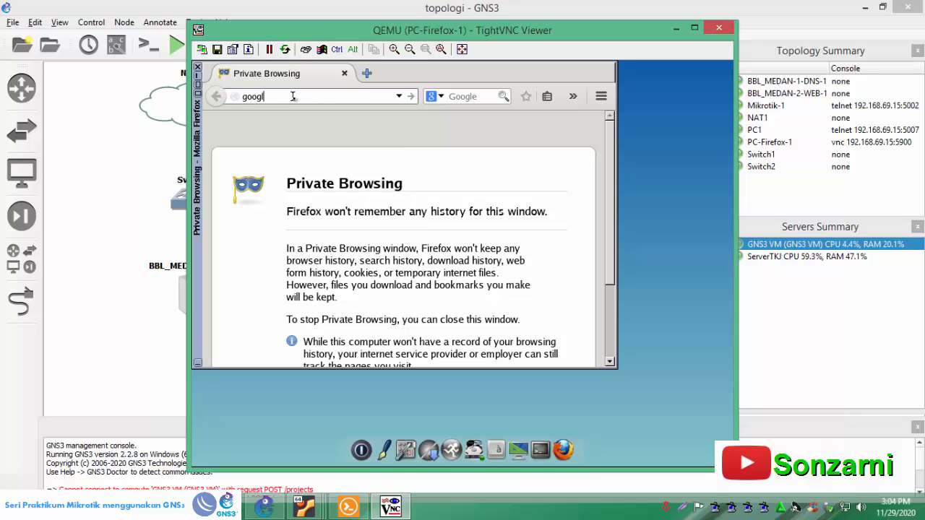
type("e.com")
key("Return")
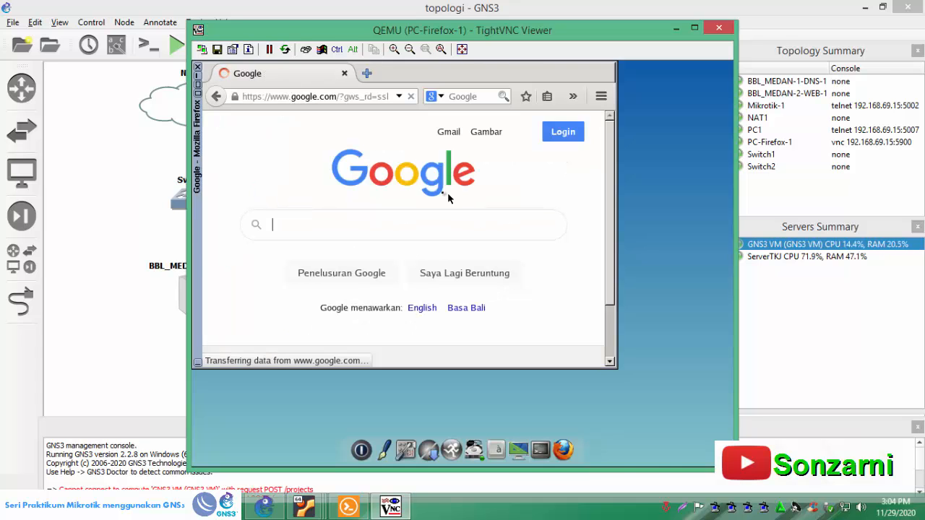
left_click(132, 224)
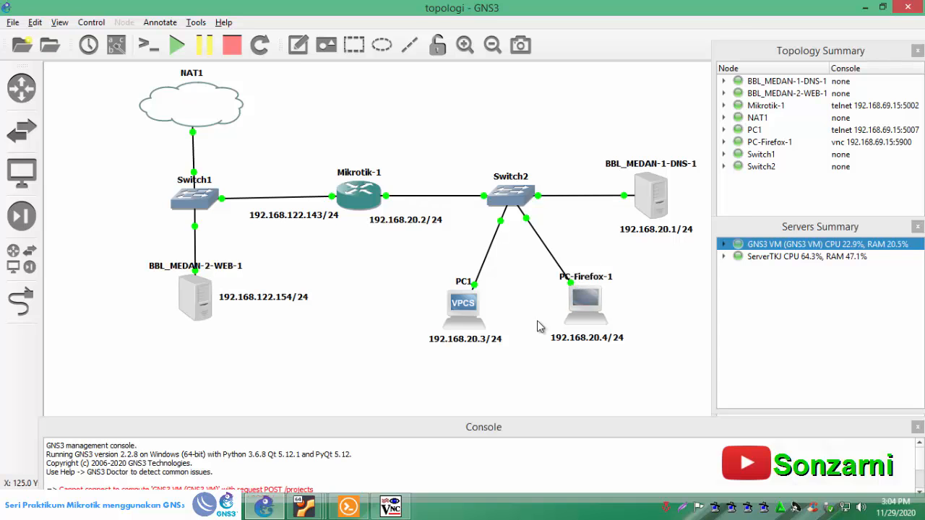
left_click(390, 507)
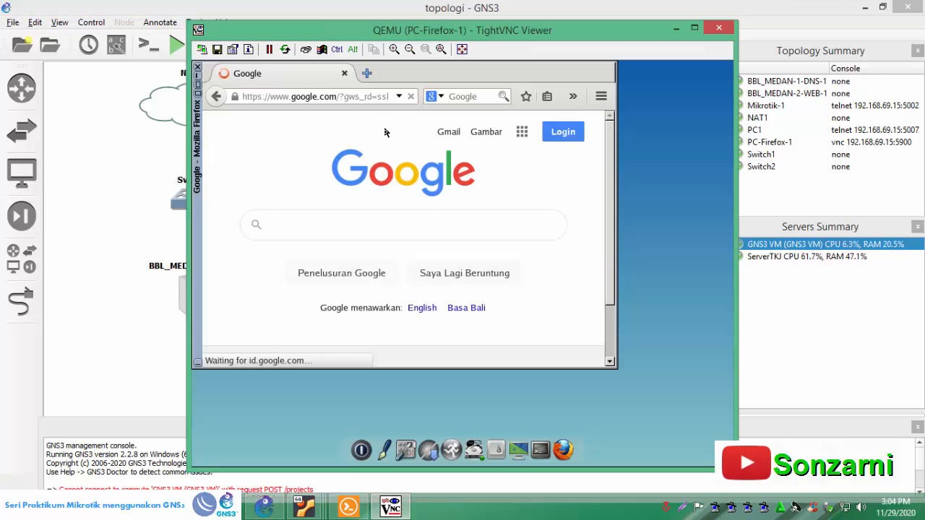
left_click(368, 74)
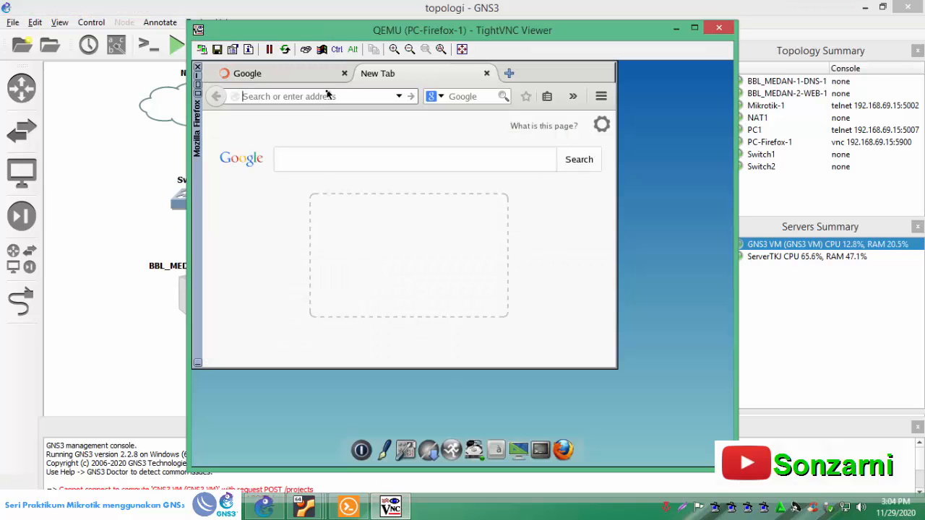
type("ht")
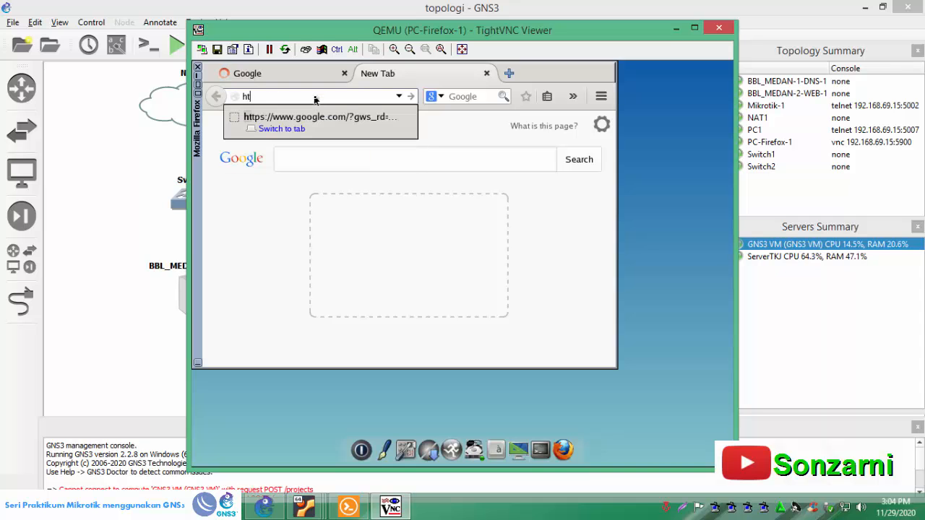
type("tp://web1.sonzarmi.ti")
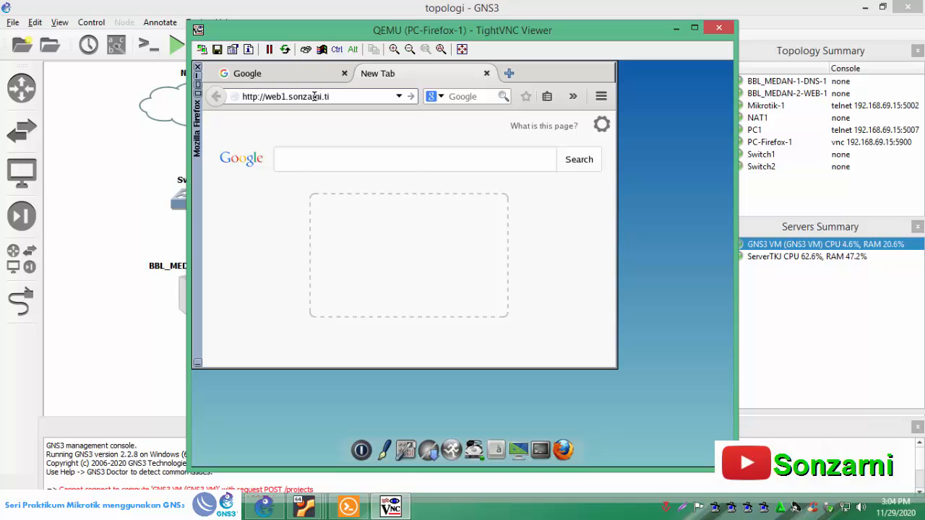
key("Return")
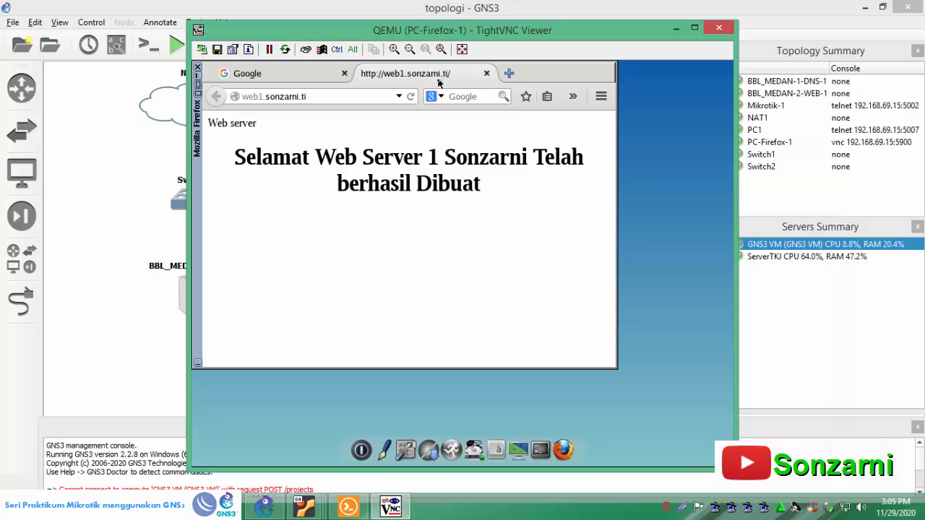
- Open web2.sonzarni.ti in another new Firefox tab to test the second web server
left_click(509, 74)
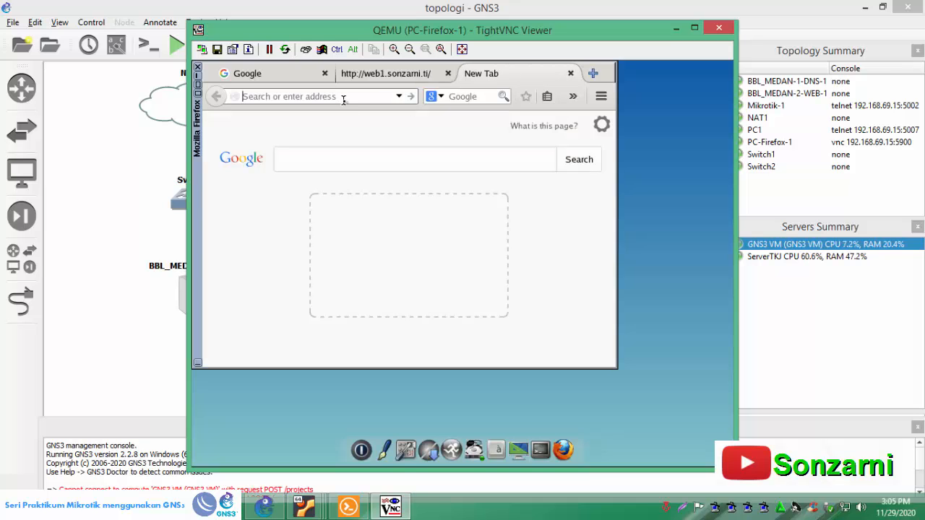
type("web2")
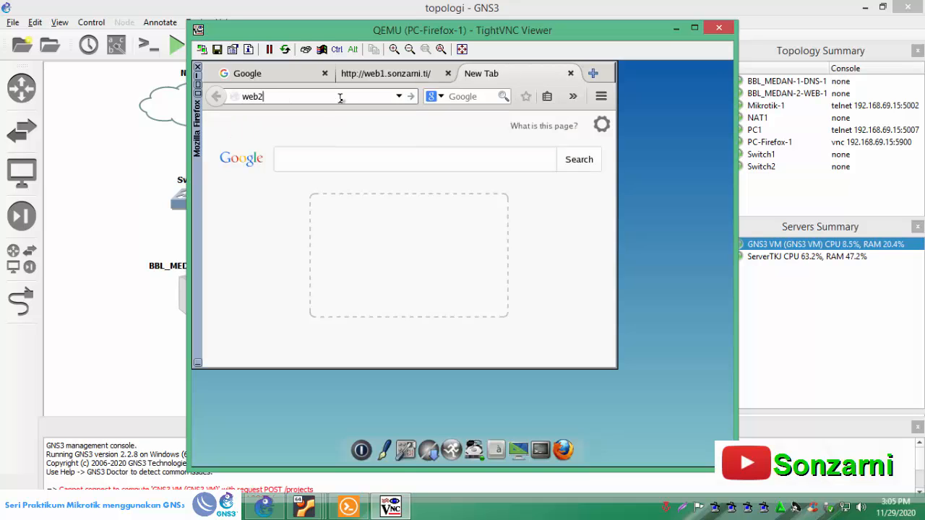
type(".sonzarni.ti")
key("Return")
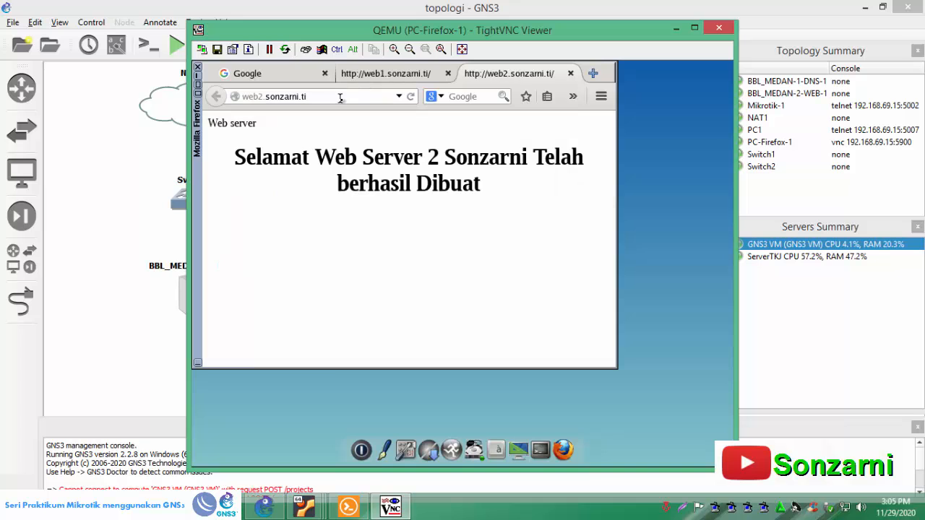